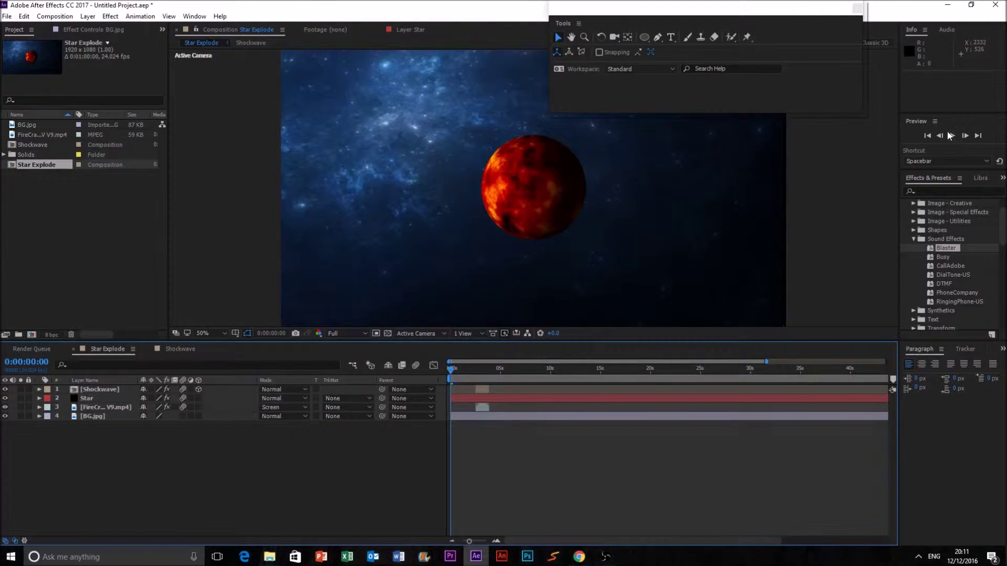
Give the composition viewer a custom resolution that renders every 8 pixels horizontally and vertically
left_click(335, 337)
left_click(360, 409)
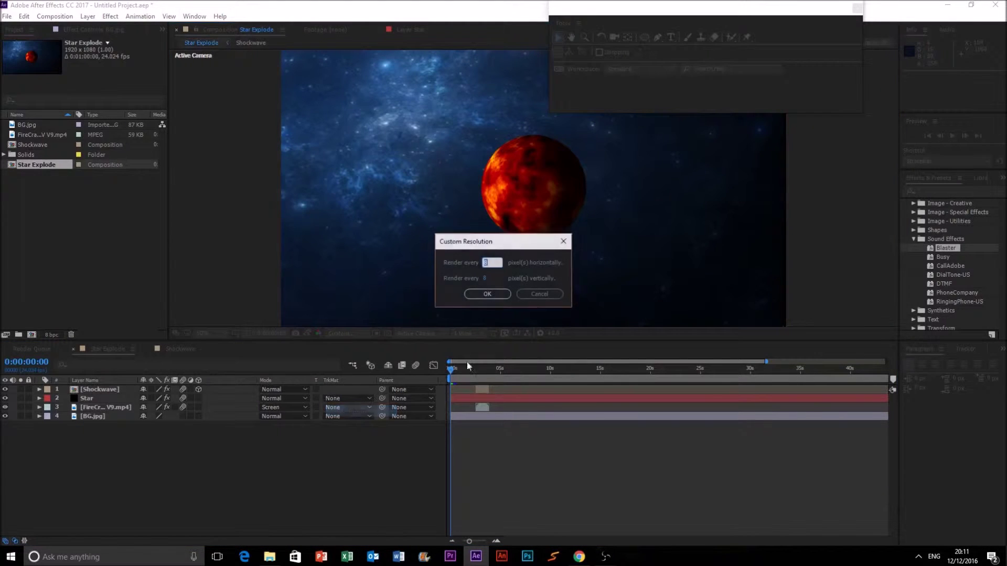
left_click(487, 294)
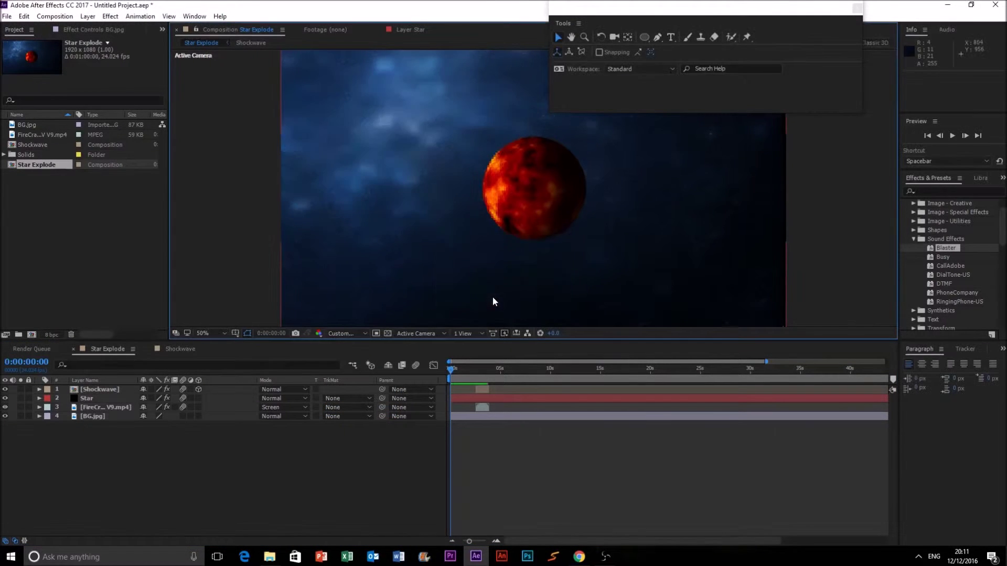
Preview the Star Explode composition and return the playhead to the start
scroll(587, 253, "down", 1)
scroll(588, 253, "down", 1)
scroll(588, 253, "up", 1)
left_click(954, 135)
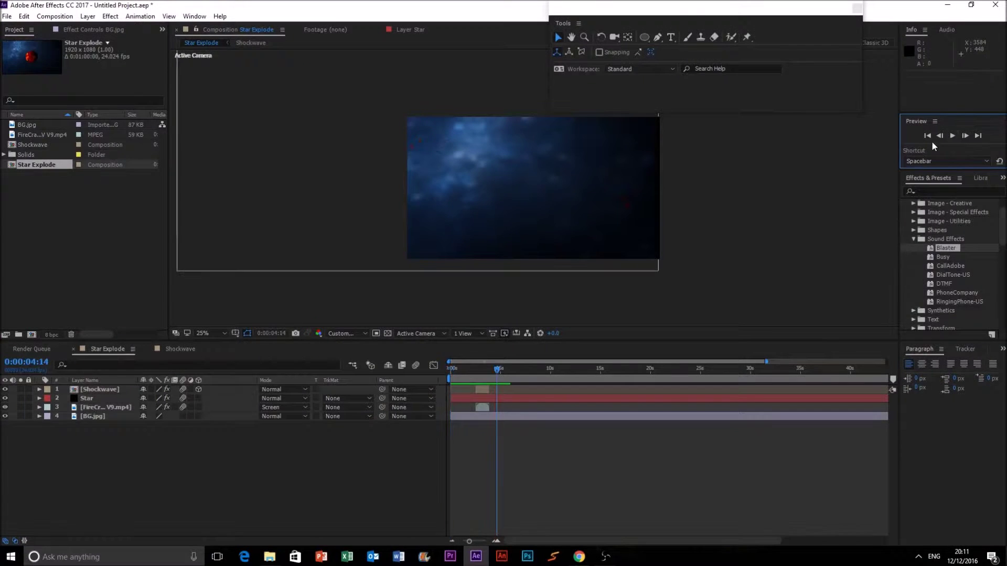
key("space")
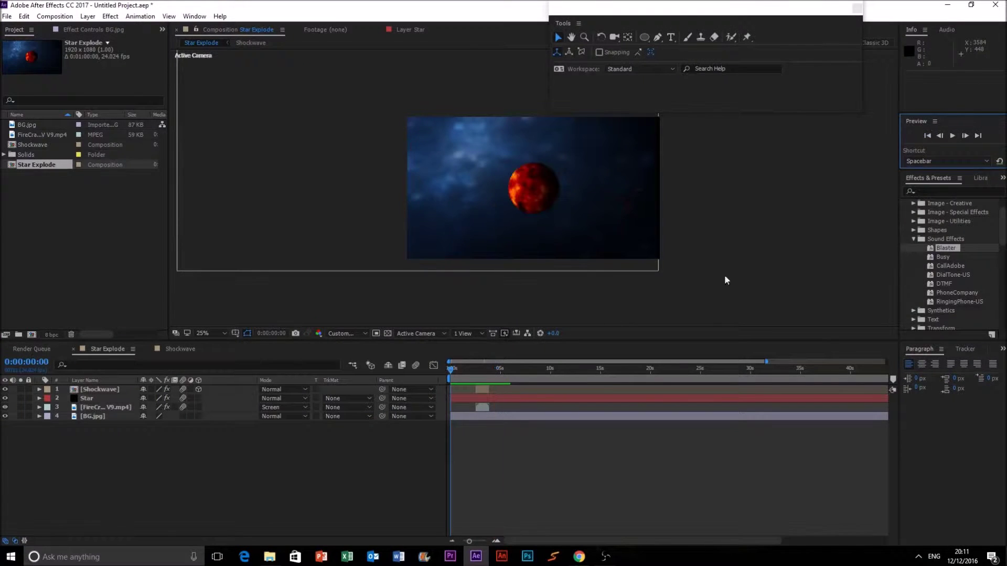
mouse_move(463, 369)
left_mouse_down()
mouse_move(483, 367)
mouse_move(451, 364)
left_mouse_up()
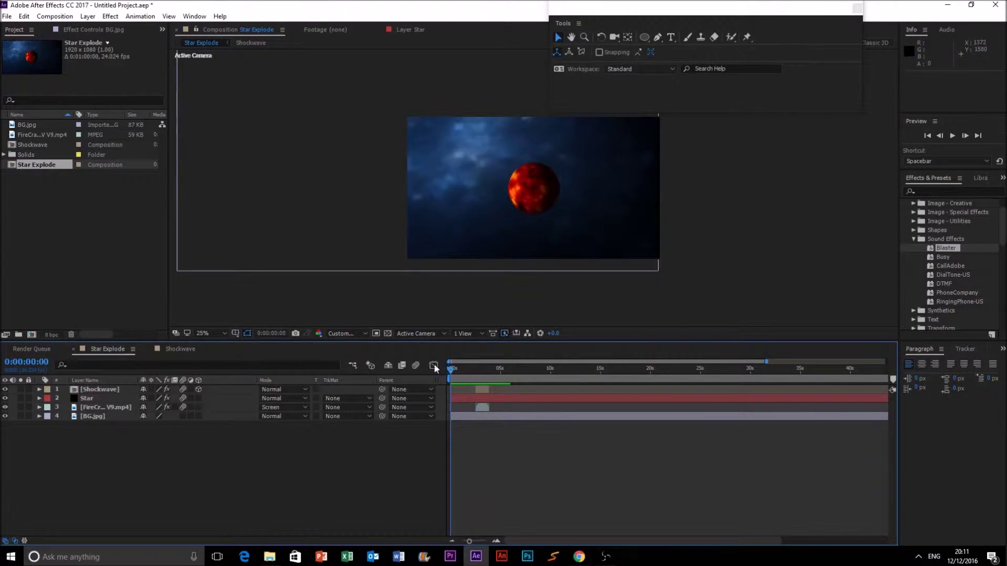
Collapse the Sound Effects folder and the whole Animation Presets group in the effects list
scroll(495, 234, "up", 2)
scroll(529, 189, "down", 2)
scroll(939, 257, "up", 1)
left_click(913, 265)
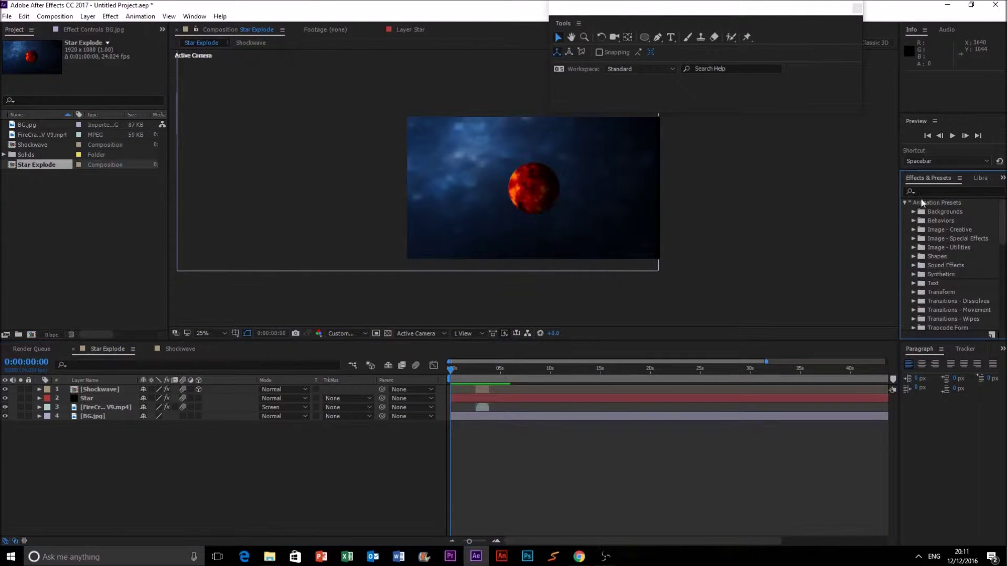
left_click(905, 202)
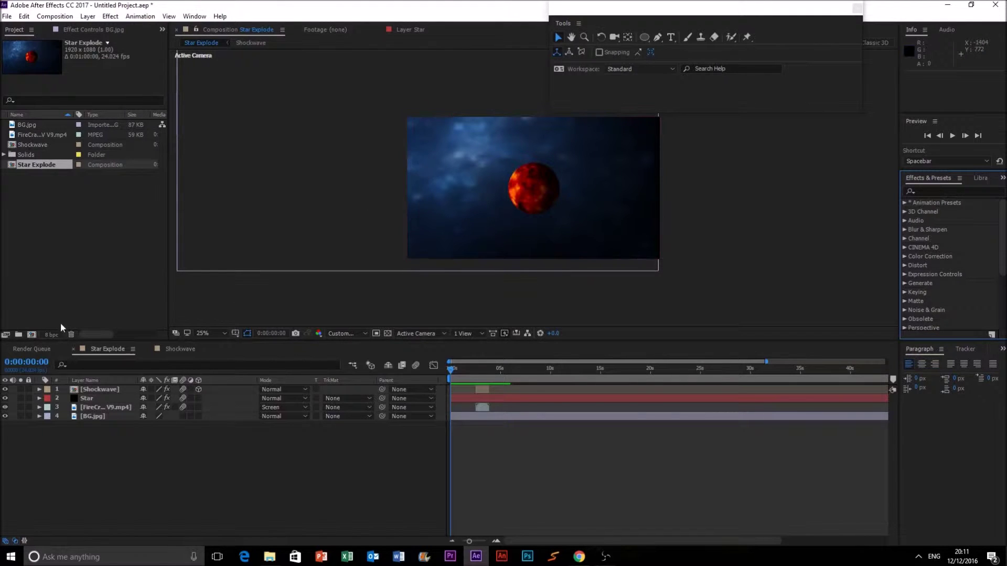
Create a new composition with a width of 1920 px, a height of 1080 px and a duration of 10 seconds
left_click(32, 335)
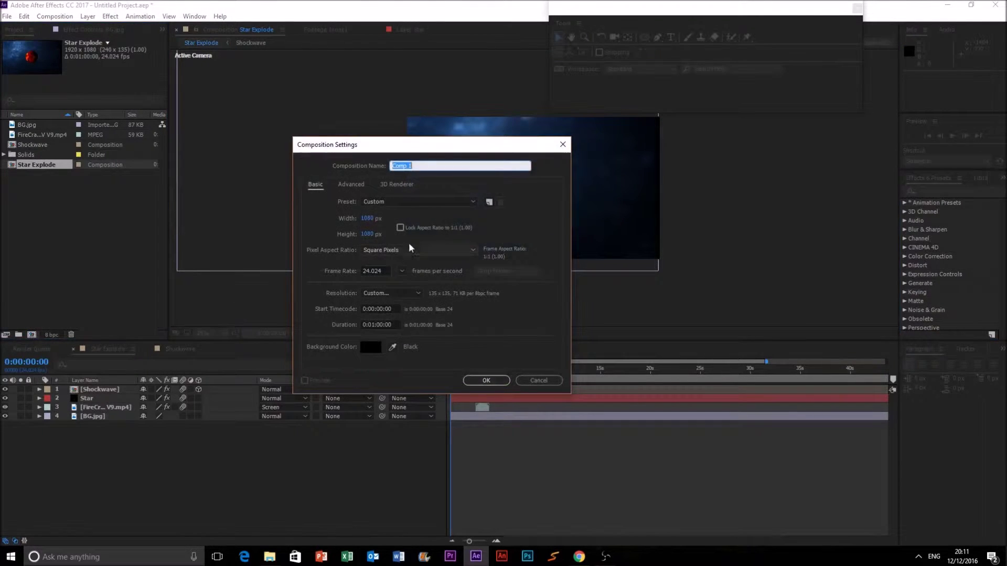
left_click(368, 218)
type("1920")
left_click(522, 232)
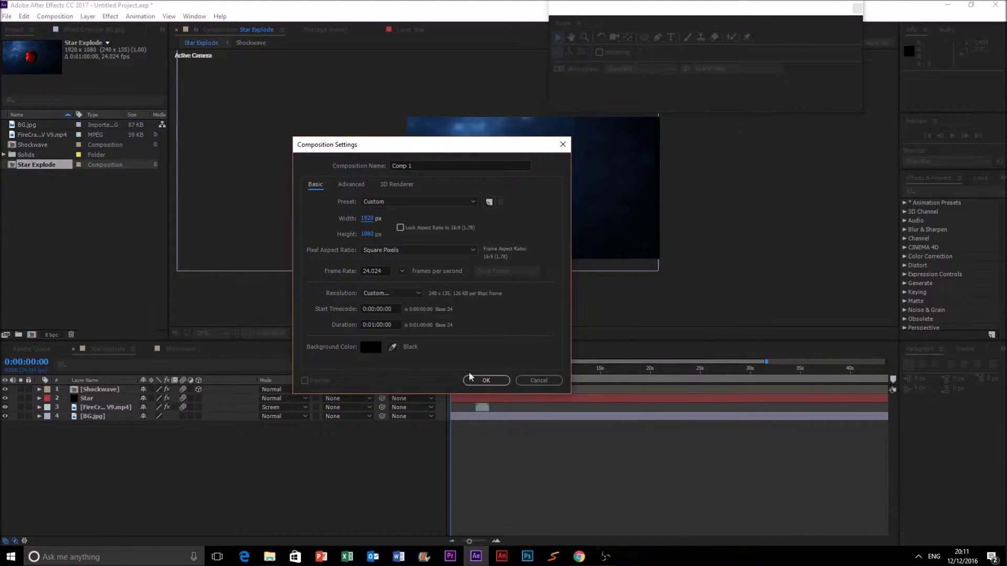
left_click(377, 325)
type("0:")
left_click(488, 380)
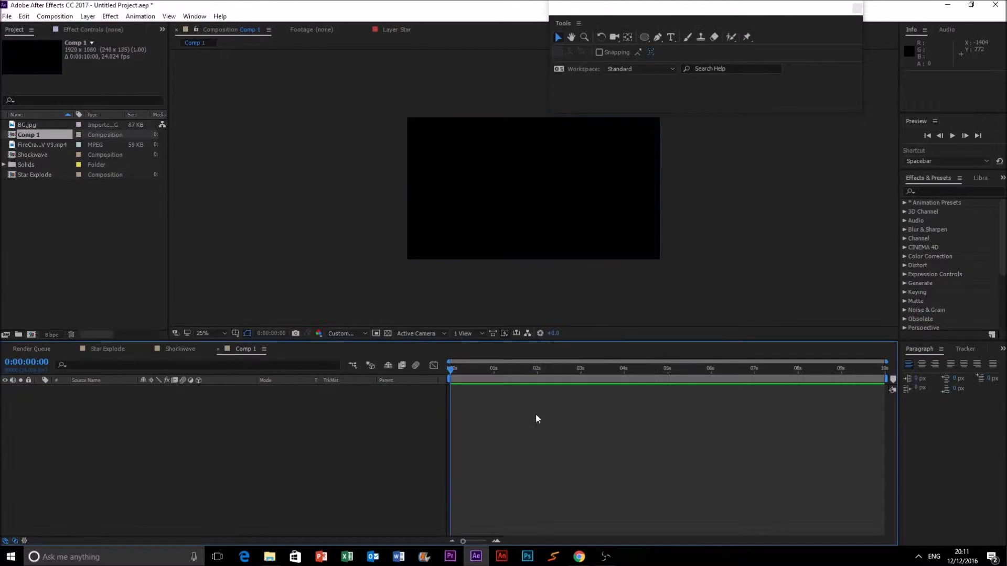
key("space")
key("space")
right_click(245, 342)
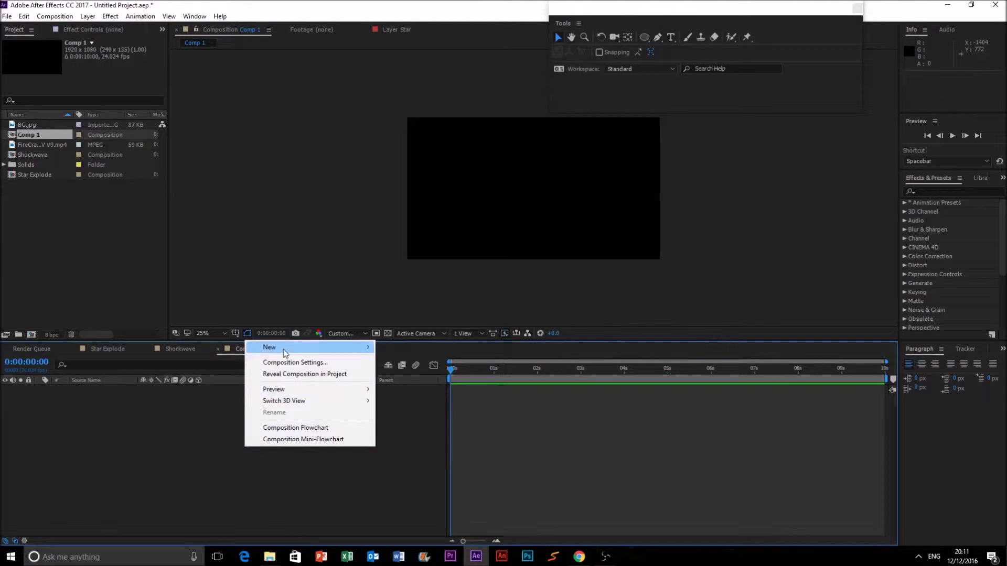
mouse_move(283, 349)
left_click(404, 378)
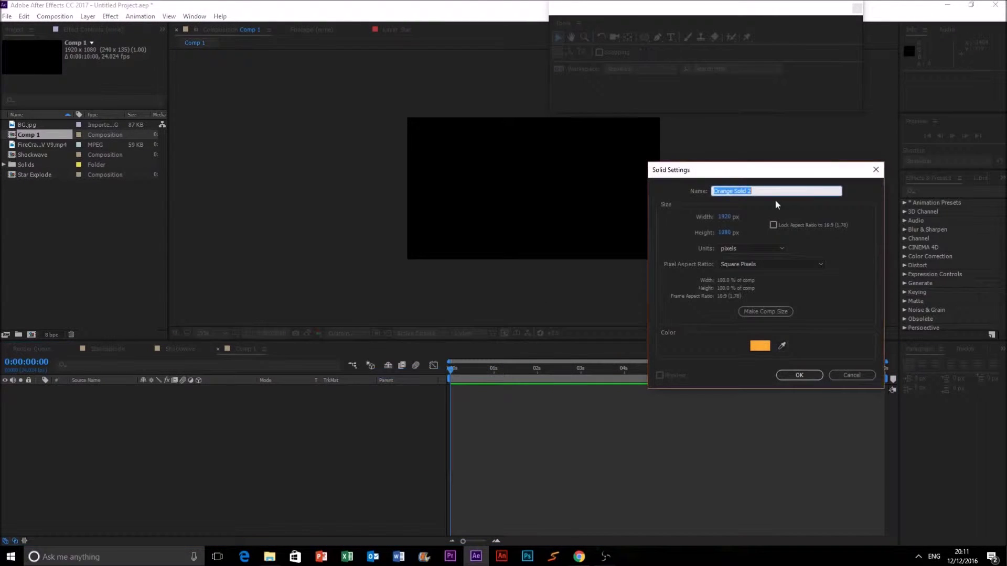
left_click(760, 345)
left_click_drag(306, 323, 18, 461)
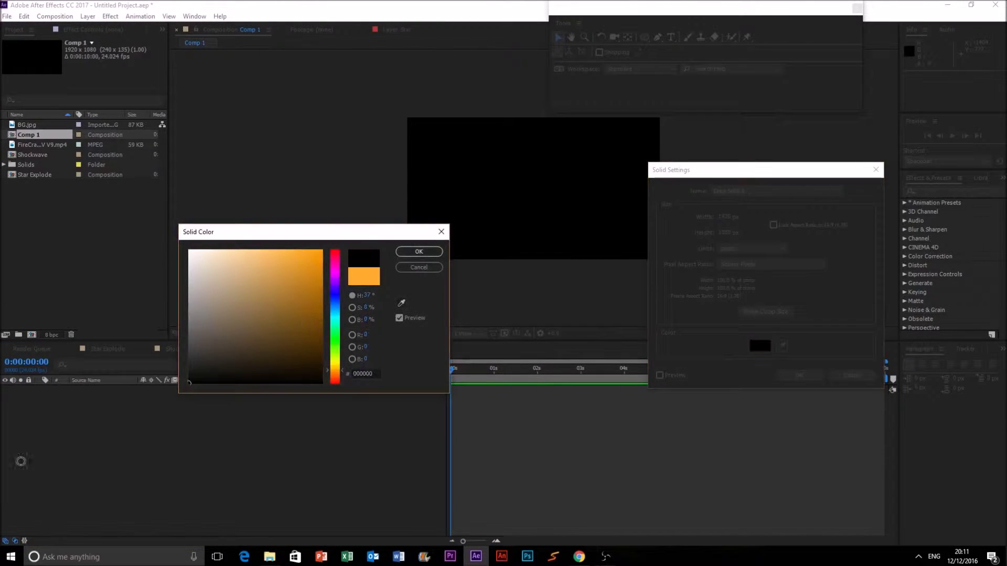
left_click(420, 253)
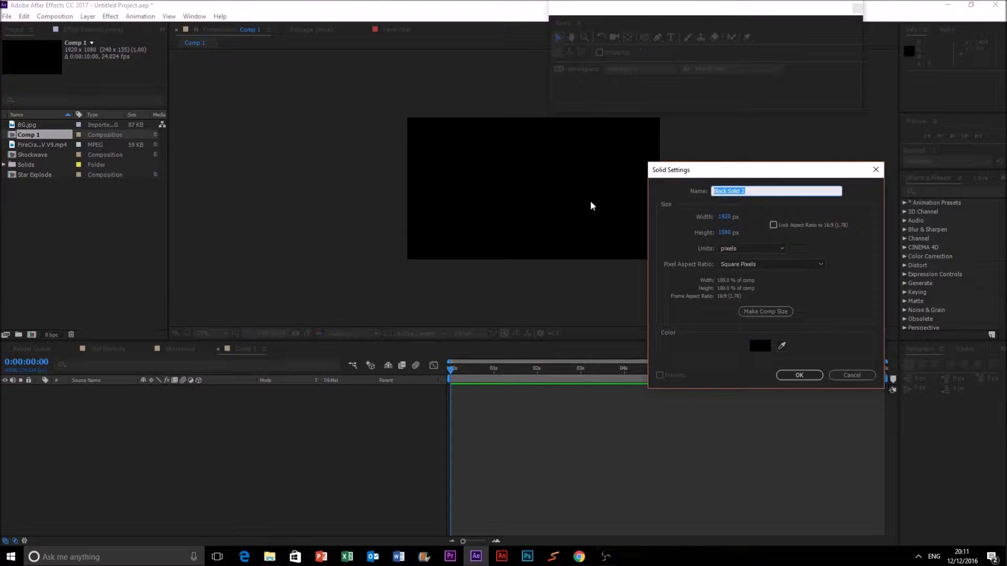
type("Su")
type("gma Planet")
key("Return")
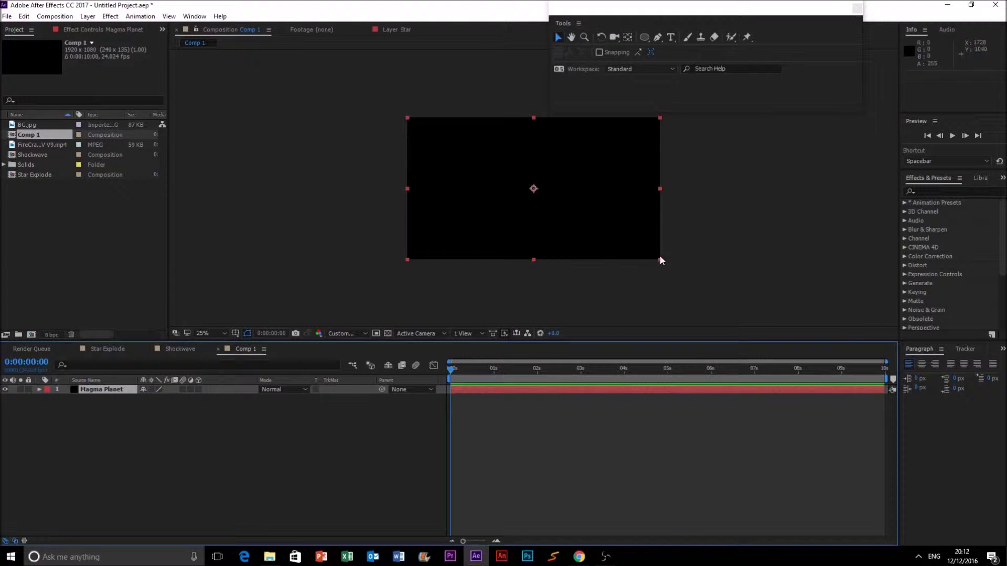
Apply the Magma preset from the Backgrounds animation presets to the Magma Planet solid
left_click(904, 203)
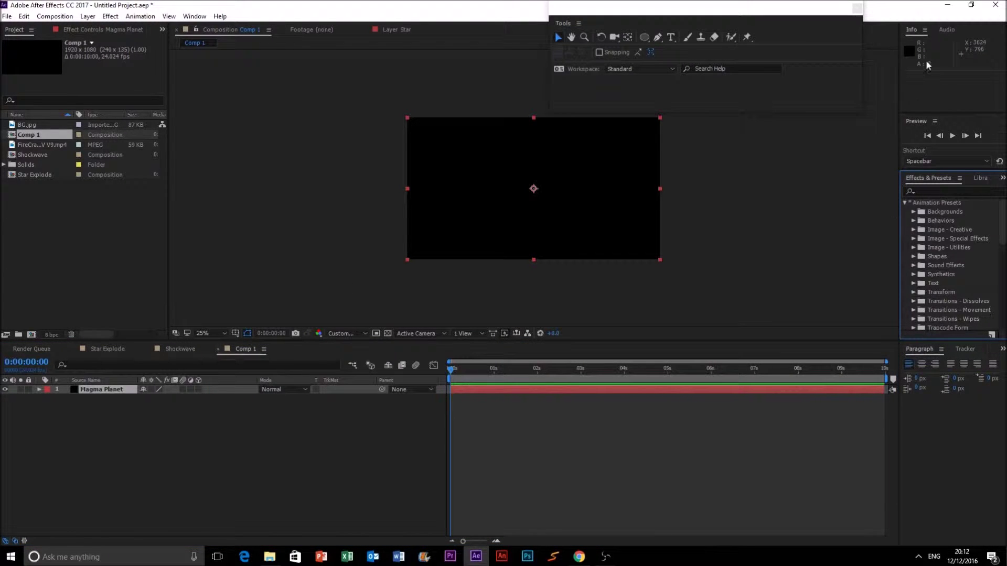
left_click(913, 210)
scroll(969, 279, "down", 3)
left_click_drag(955, 288, 602, 215)
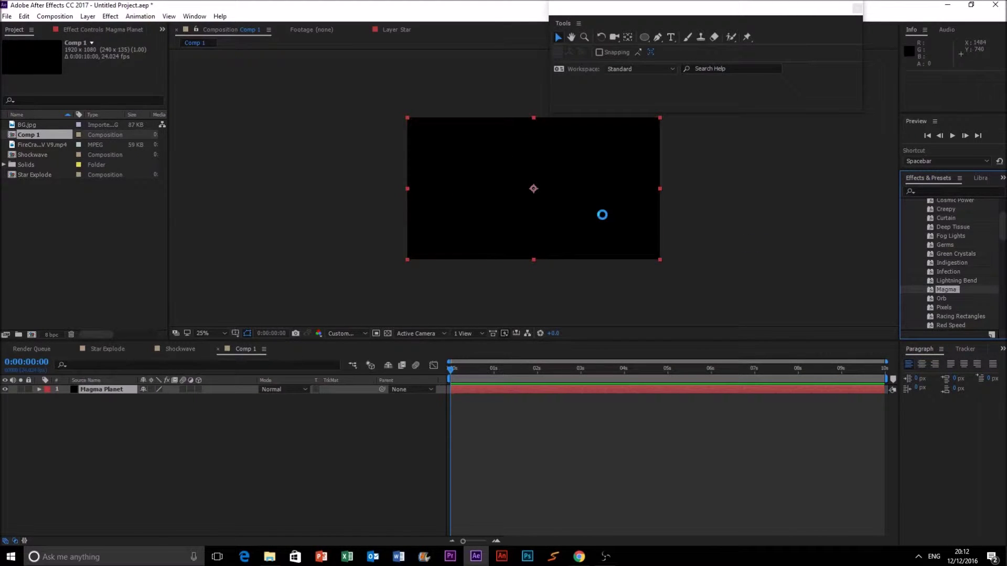
key("period")
key("comma")
left_click(553, 180)
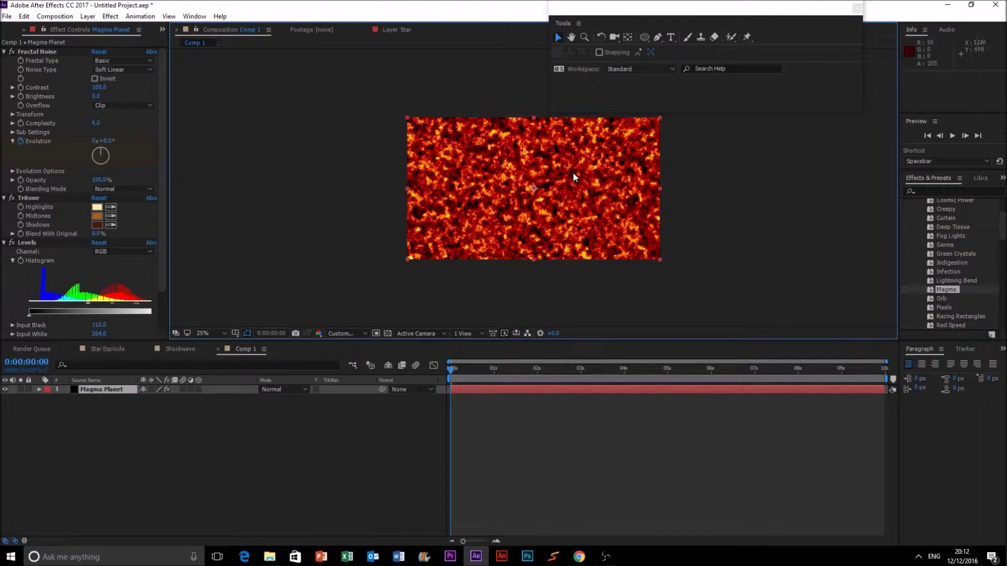
Preview the magma animation and return to the first frame
left_click(951, 137)
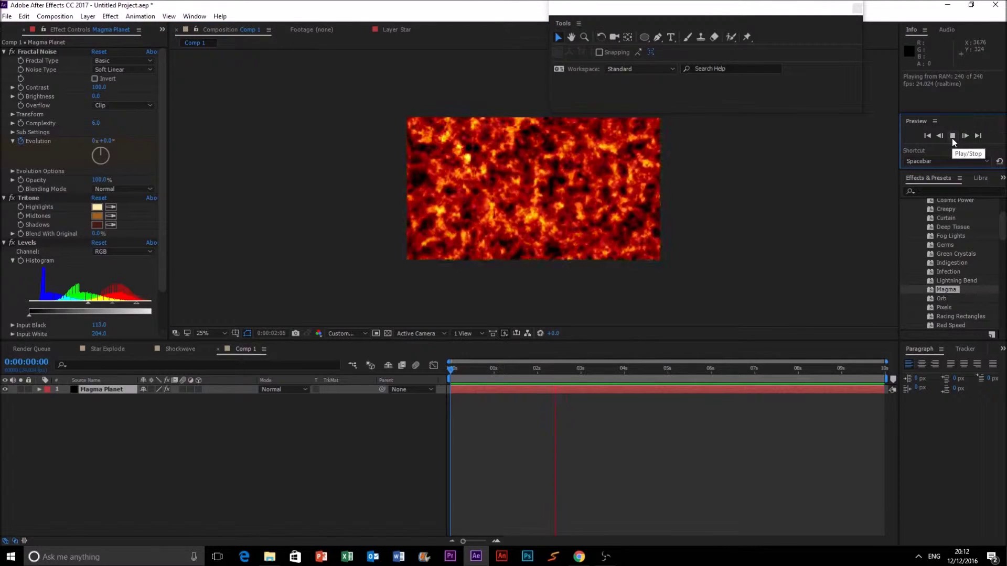
left_click(952, 137)
left_click(928, 136)
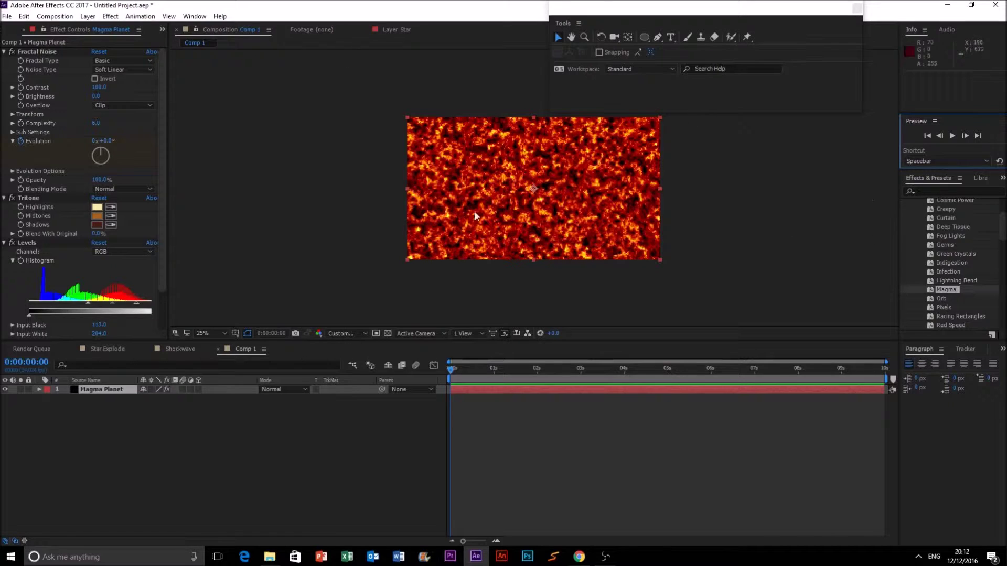
Raise the Fractal Noise scale of the Magma Planet layer to 415 and preview the larger pattern
left_click(12, 114)
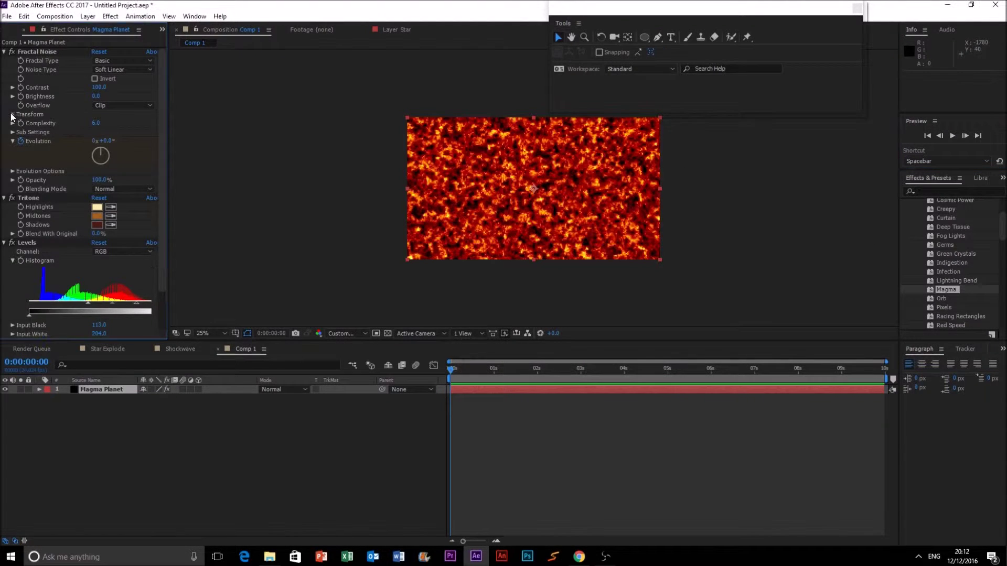
left_click(30, 123)
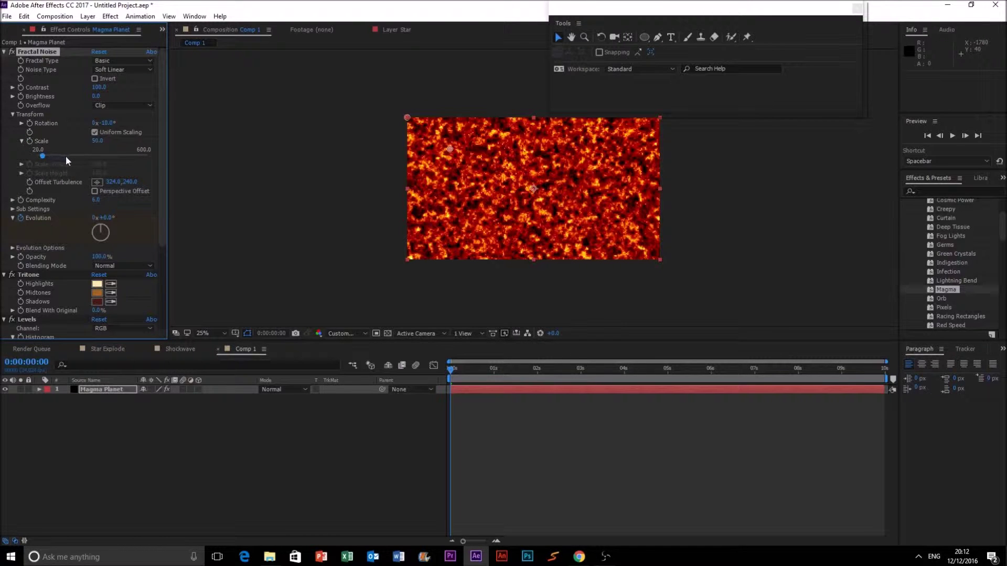
left_click_drag(80, 155, 111, 155)
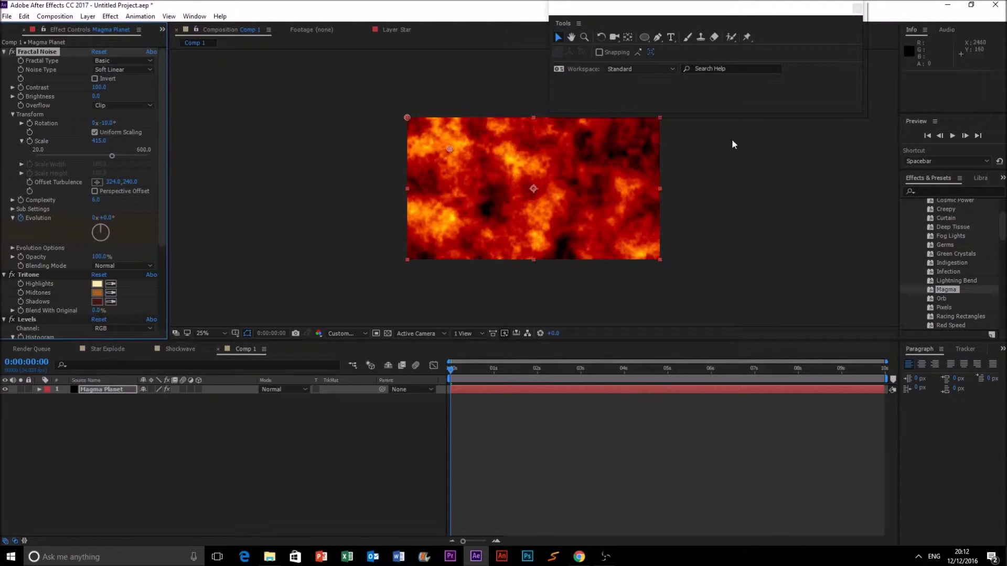
left_click(953, 137)
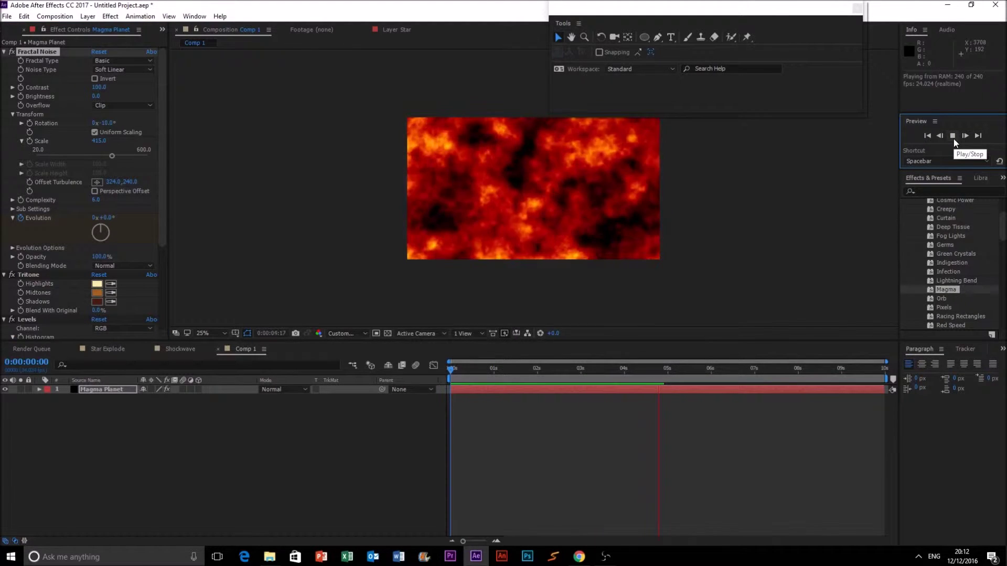
left_click(953, 136)
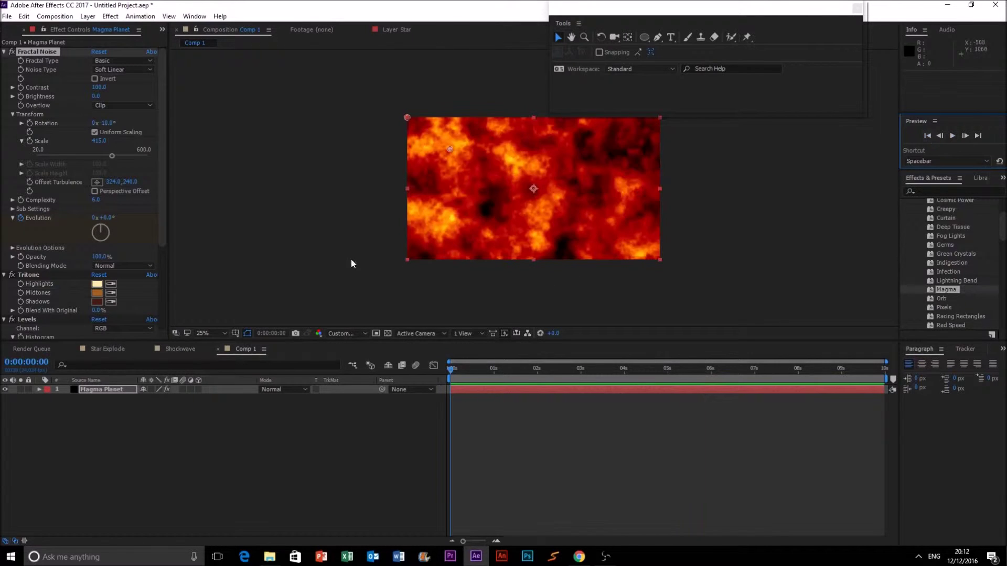
Replace the keyframes on Fractal Noise Evolution with the expression time*100, leaving the layer's properties collapsed
left_click(20, 218)
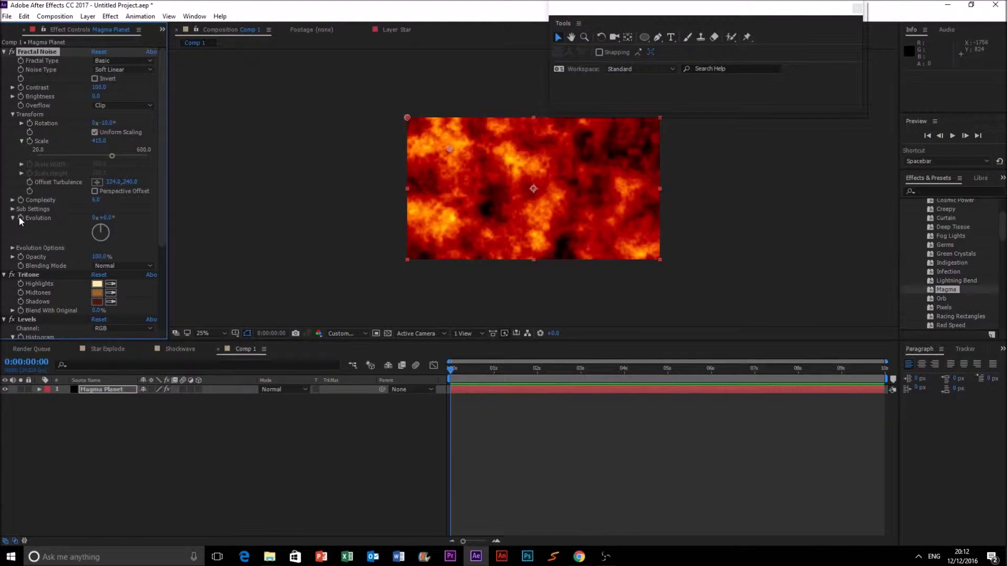
left_click(21, 218, "alt")
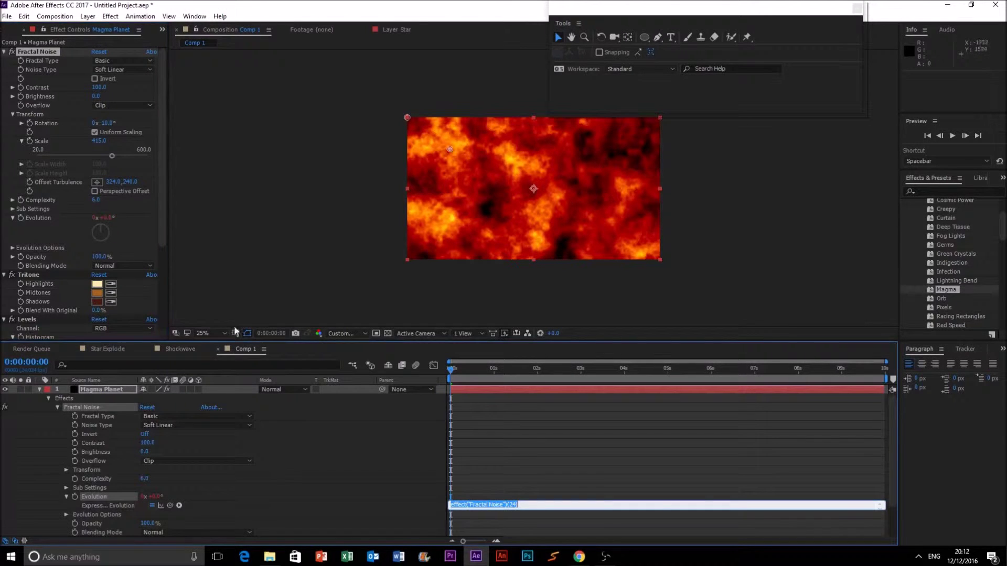
type("t")
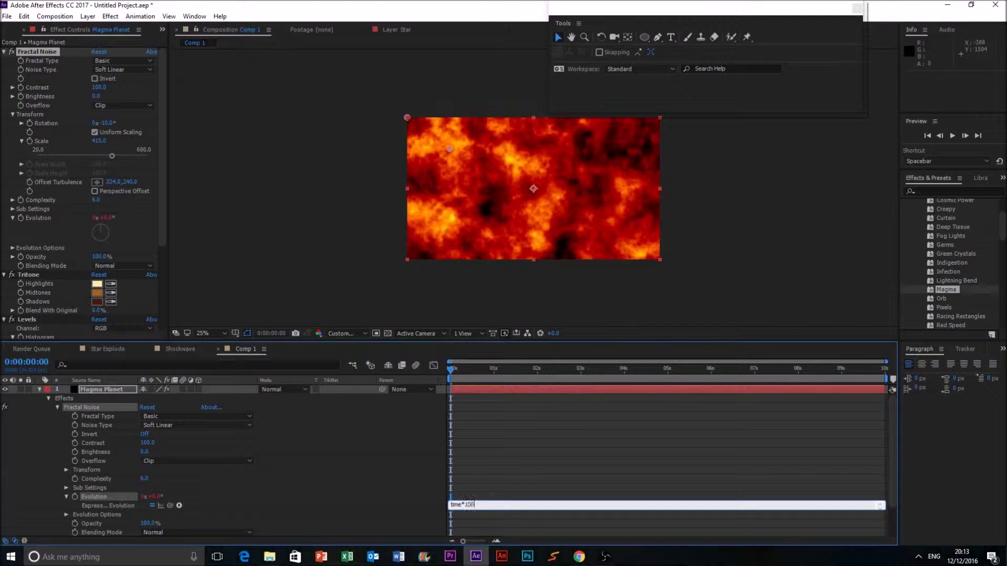
type("ime*100")
left_click(723, 250)
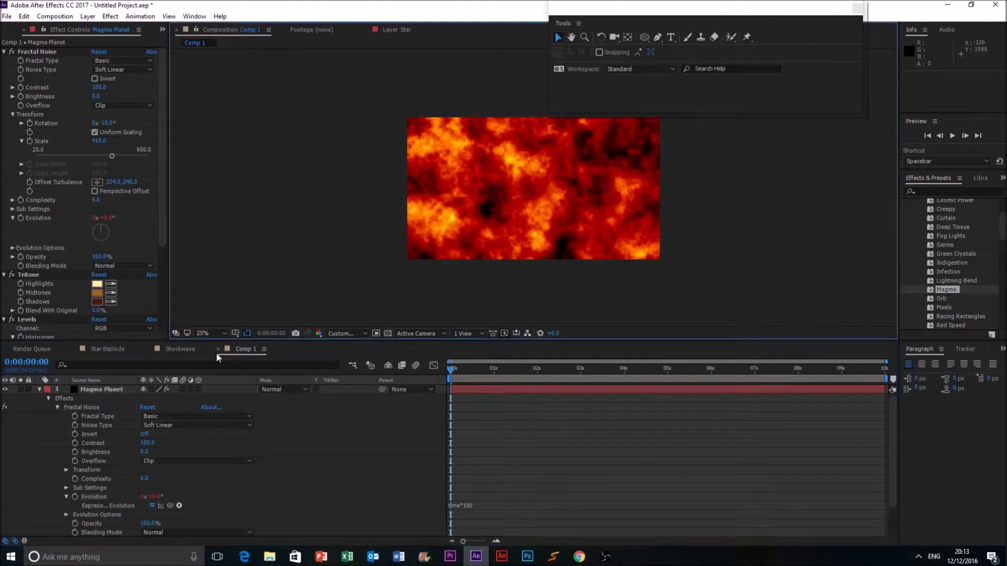
left_click(39, 389)
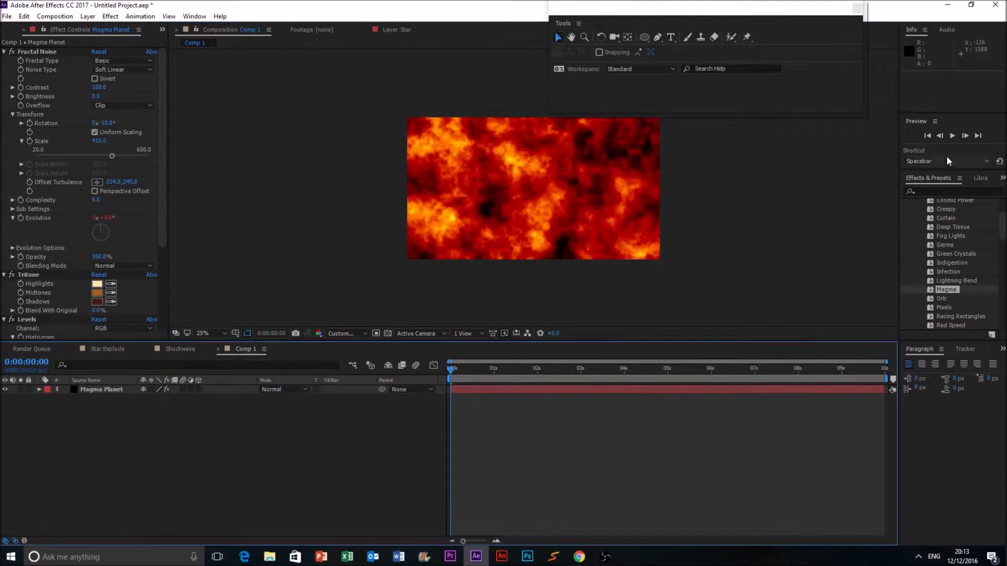
Play back the expression-driven magma motion from the start of the composition and stop it
left_click(952, 136)
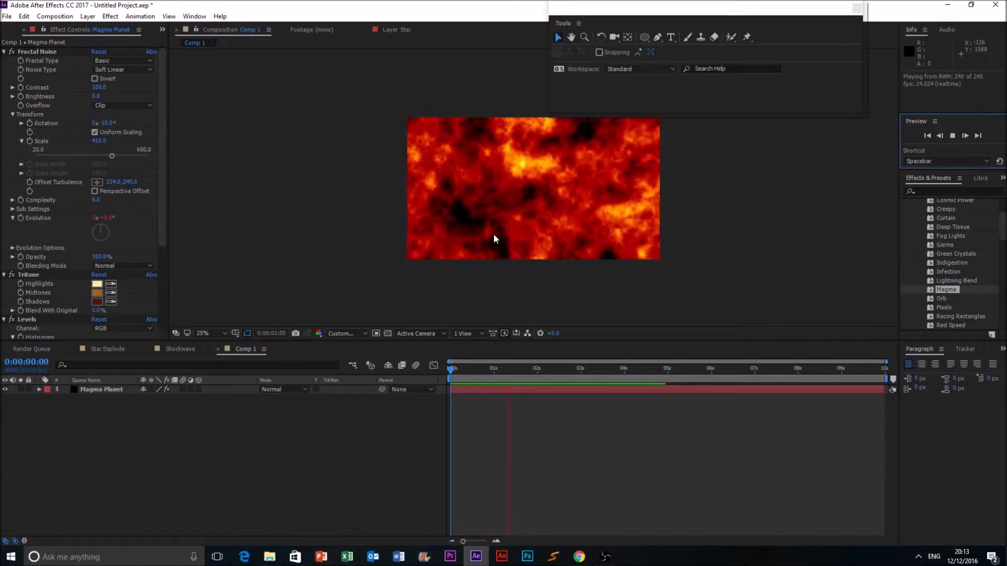
key("space")
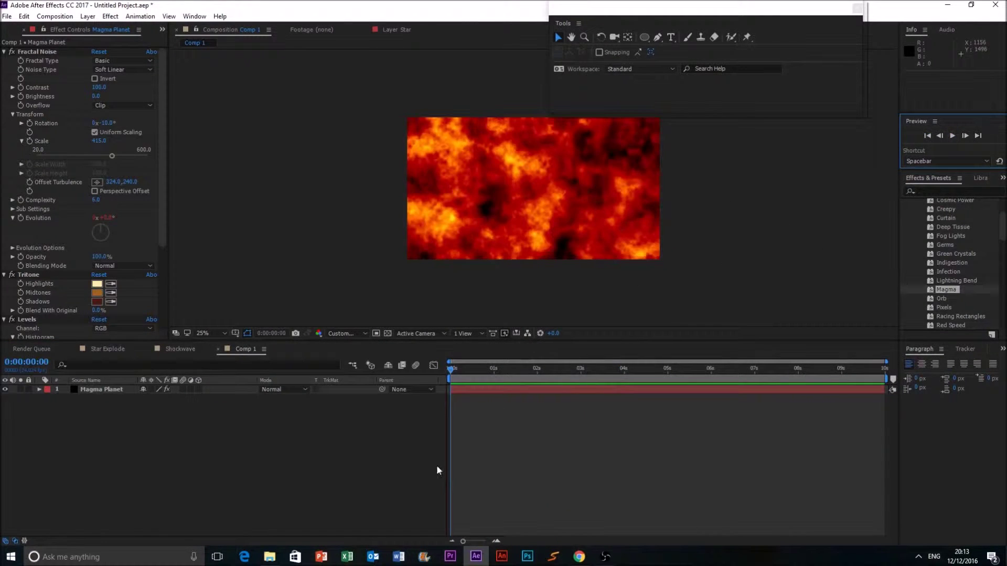
left_click_drag(479, 369, 448, 366)
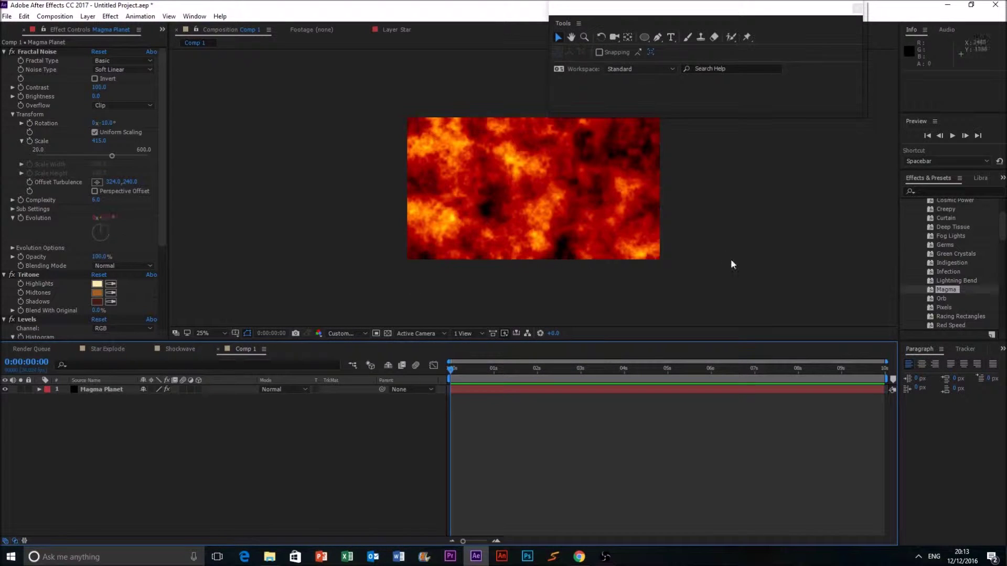
left_click(950, 137)
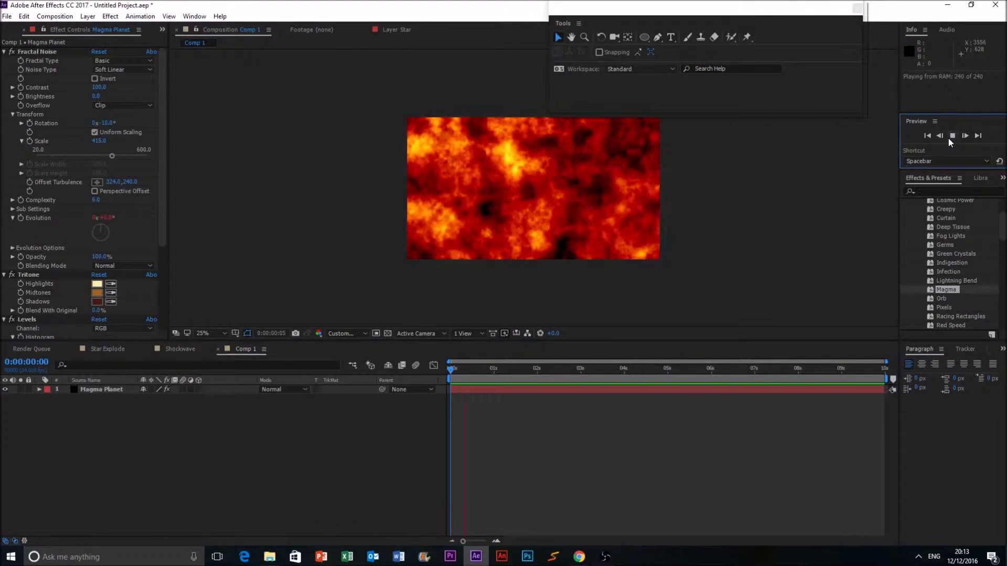
left_click(951, 137)
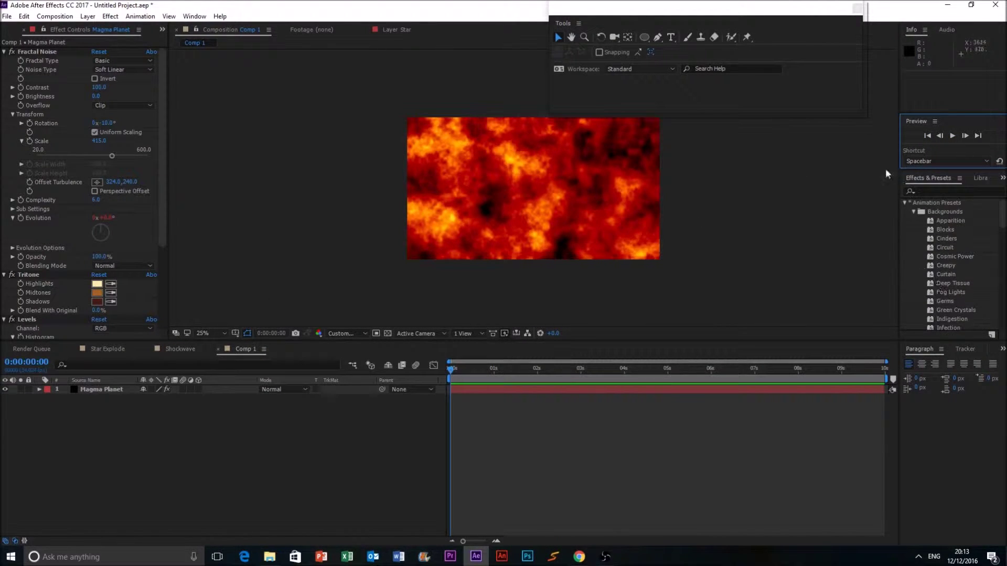
Apply the CC Sphere effect to the Magma Planet layer and set the composition's preview resolution to Full
left_click(928, 191)
type("c")
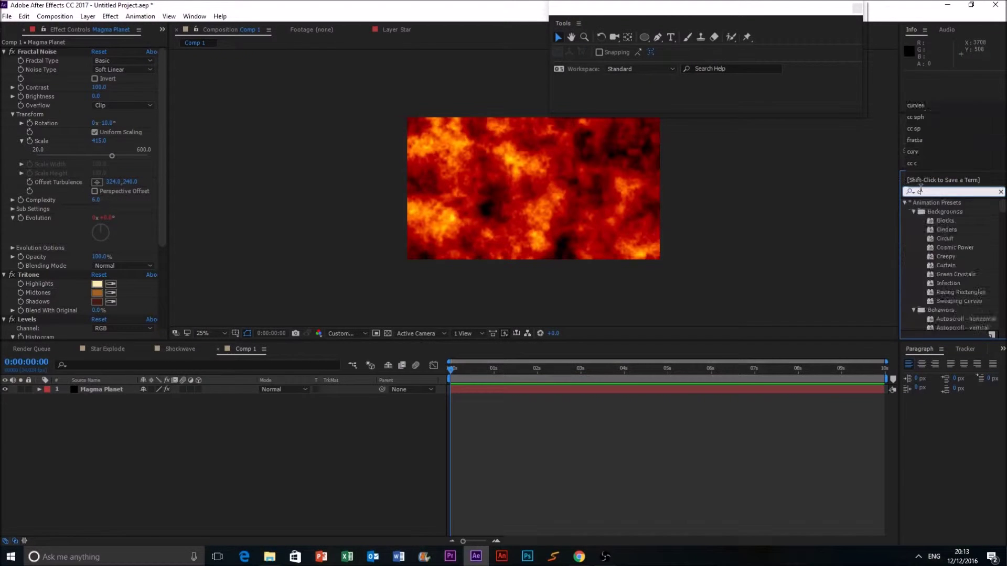
type("c sphere")
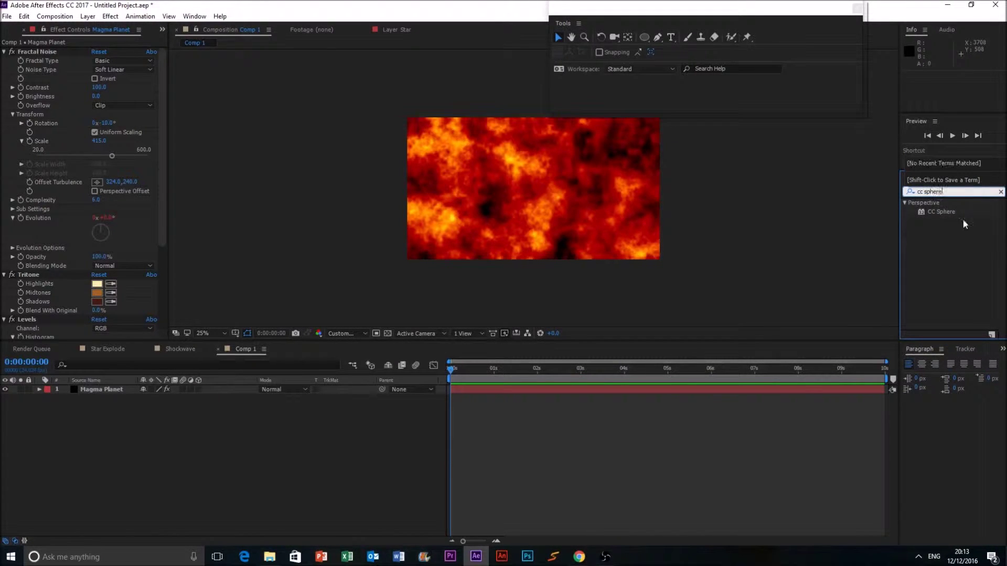
left_click_drag(944, 212, 581, 200)
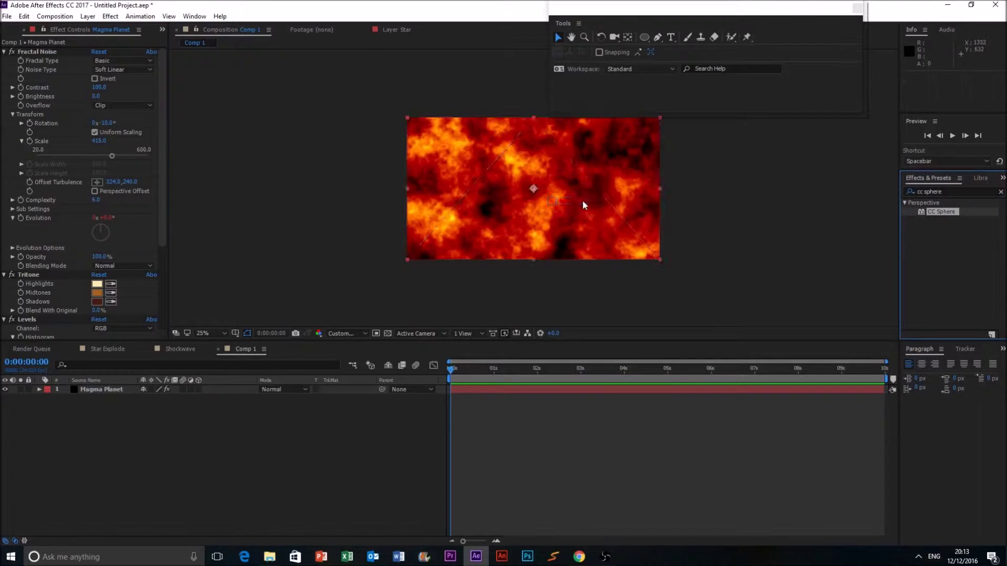
scroll(580, 209, "up", 1)
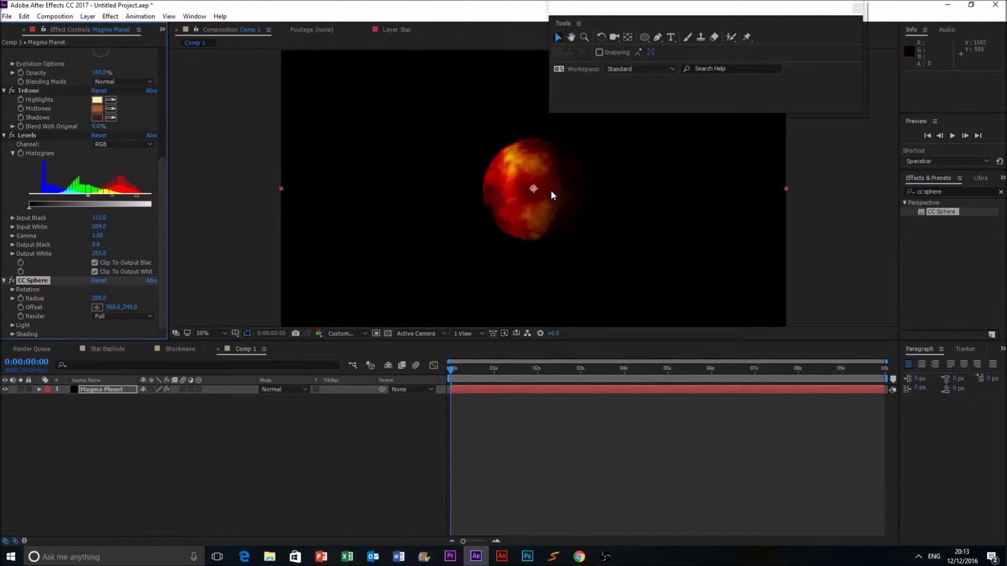
left_click(355, 333)
left_click(362, 360)
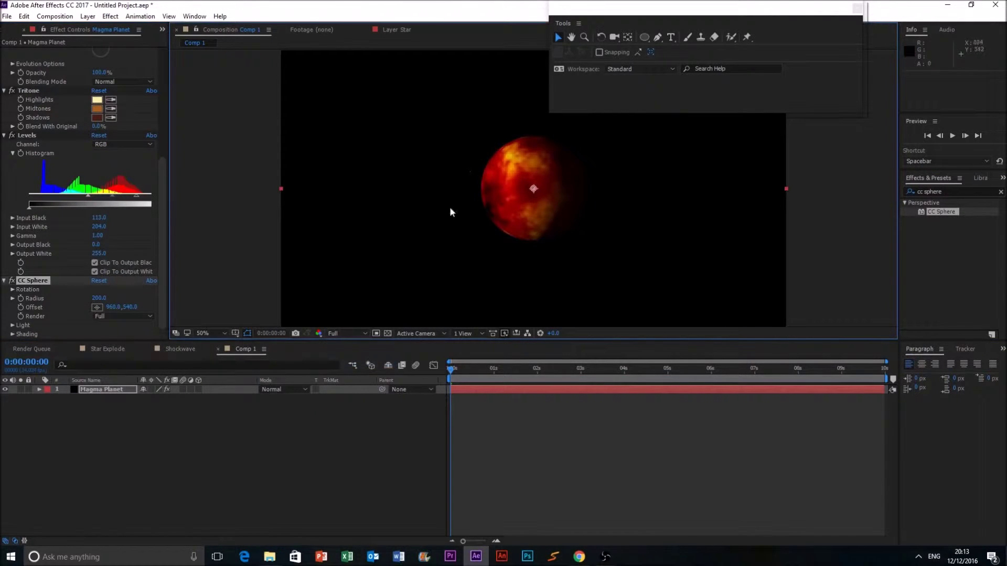
Collapse the Fractal Noise, Tritone and Levels effects and set CC Sphere's Ambient shading to 100
left_click(4, 135)
left_click(4, 226)
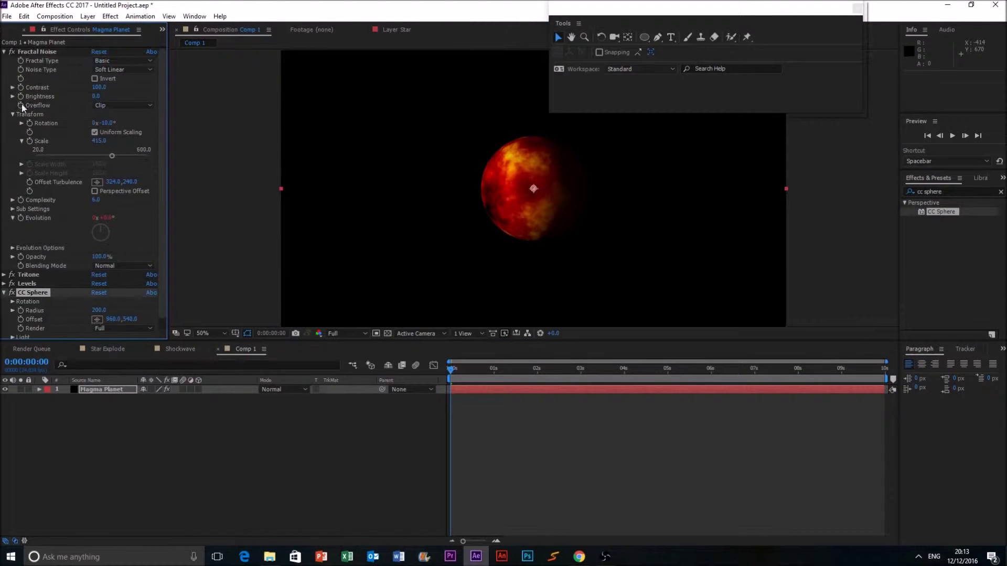
left_click(5, 51)
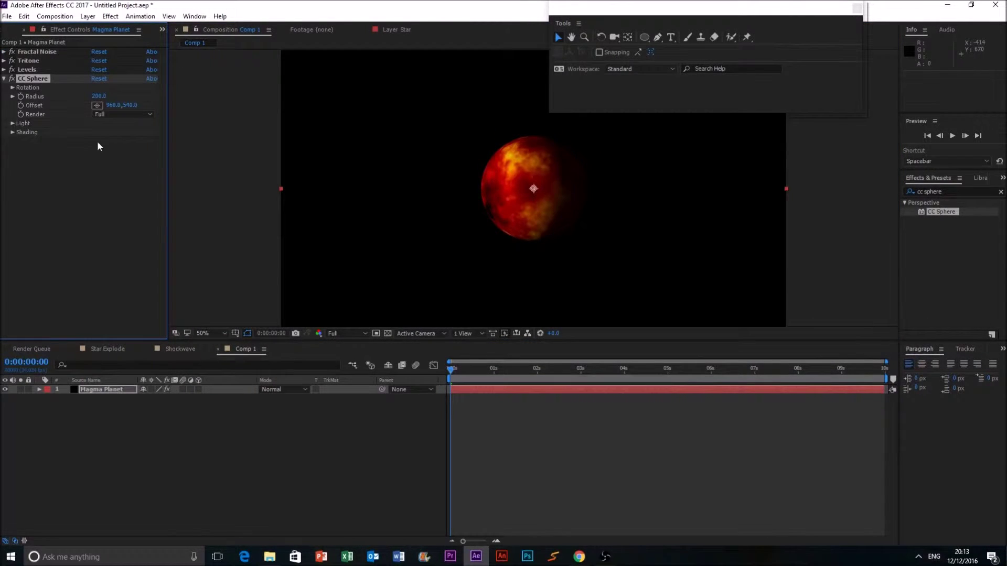
left_click(13, 124)
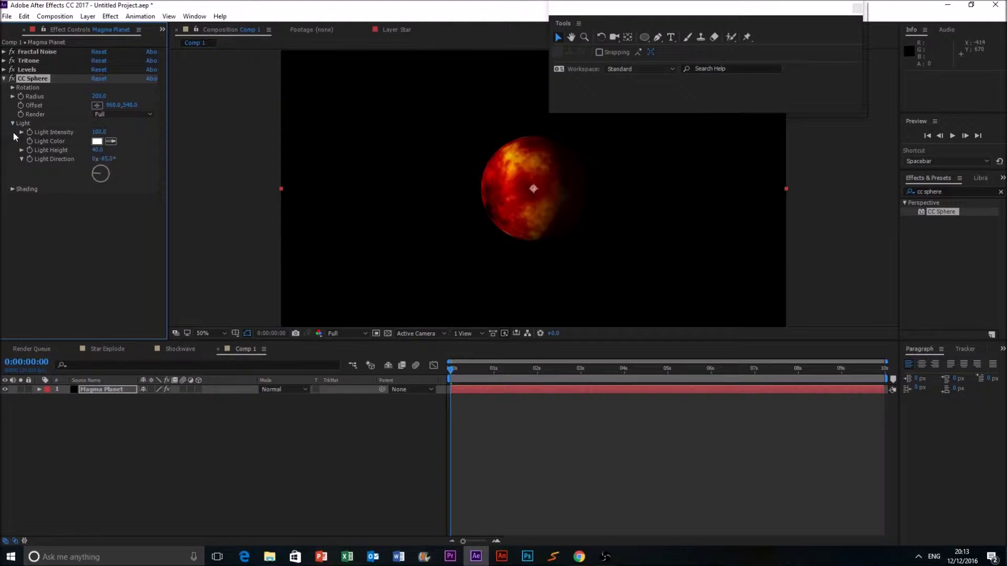
left_click(12, 189)
left_click(99, 198)
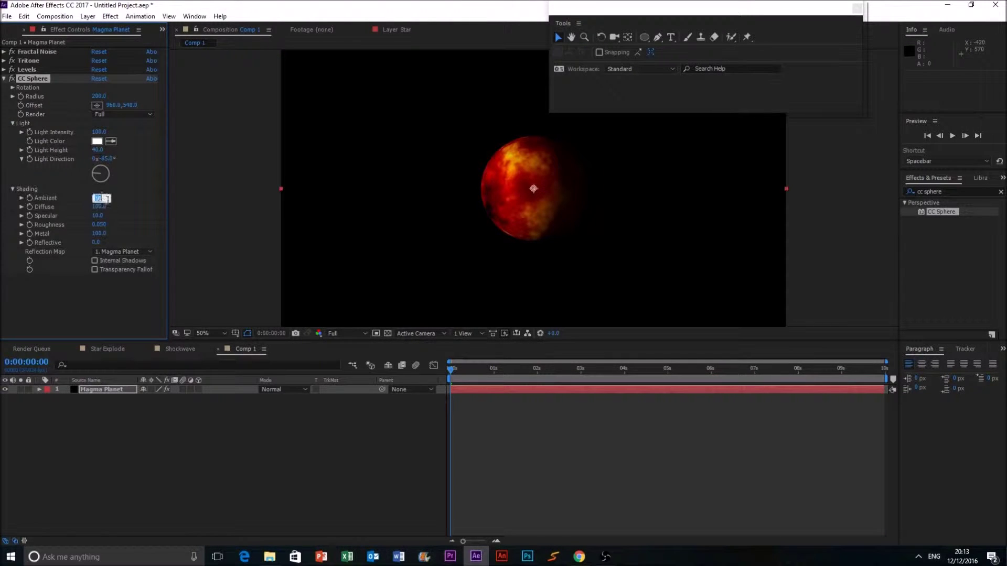
key("Return")
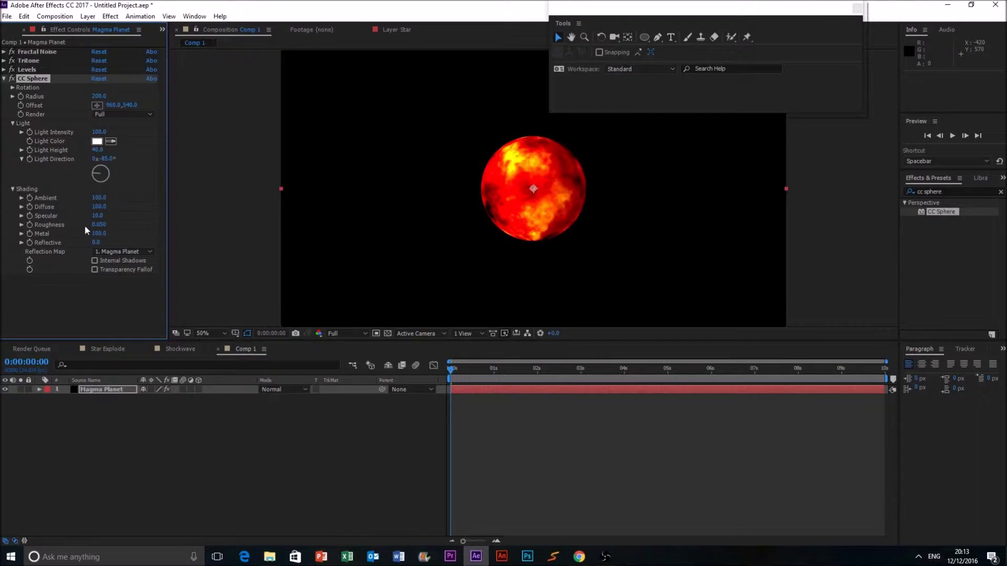
Set CC Sphere's Diffuse and Specular shading both to 0, undoing any stray change
left_click_drag(99, 207, 6, 208)
left_click_drag(98, 215, 146, 215)
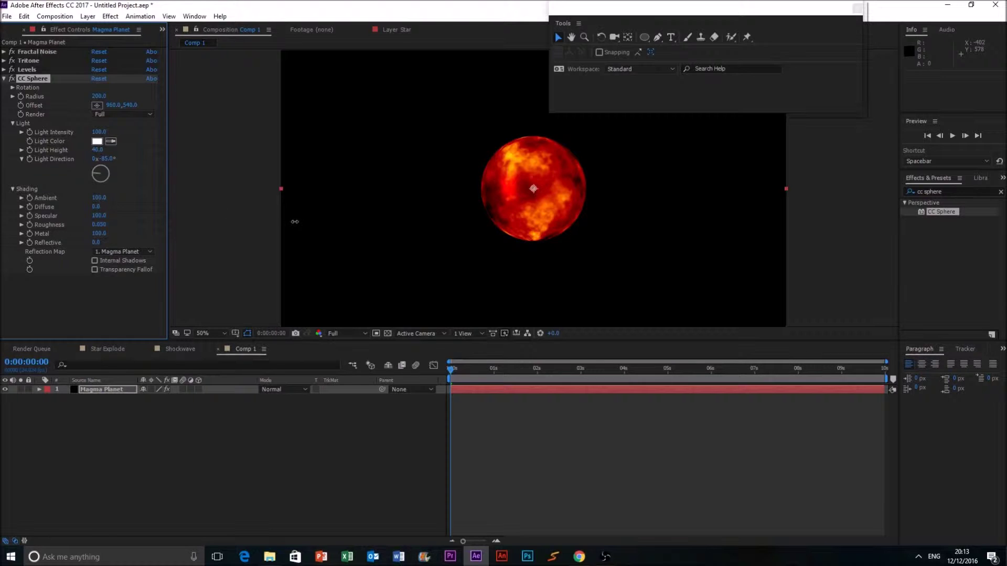
left_click_drag(294, 222, 63, 205)
left_click_drag(394, 151, 391, 190)
key("ctrl+z")
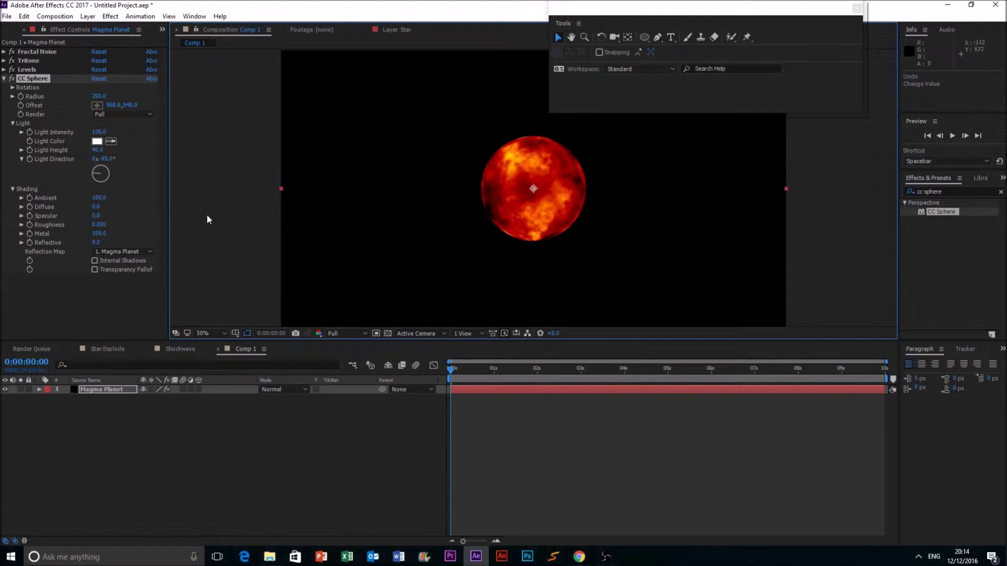
Set CC Sphere's Roughness to 0.001, Metal to 0 and Reflective to 100, leaving the Shading settings collapsed
left_click_drag(100, 225, 36, 223)
left_click_drag(101, 236, 54, 234)
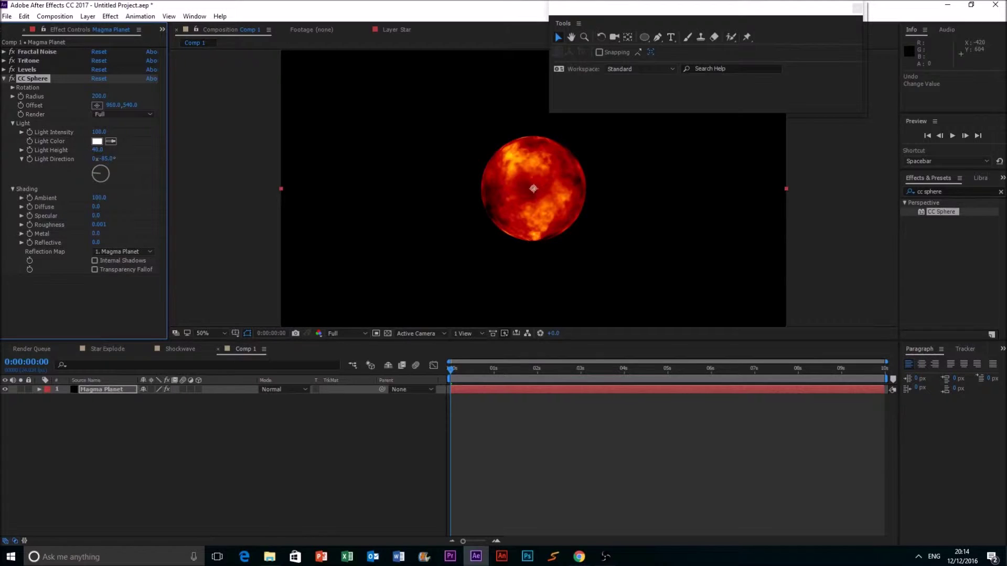
left_click_drag(95, 244, 413, 238)
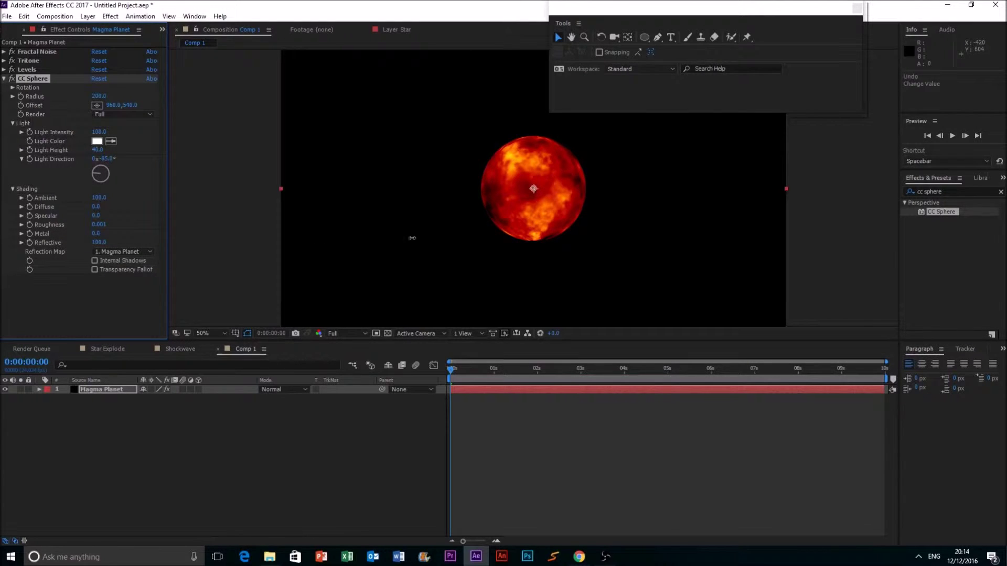
left_click(13, 189)
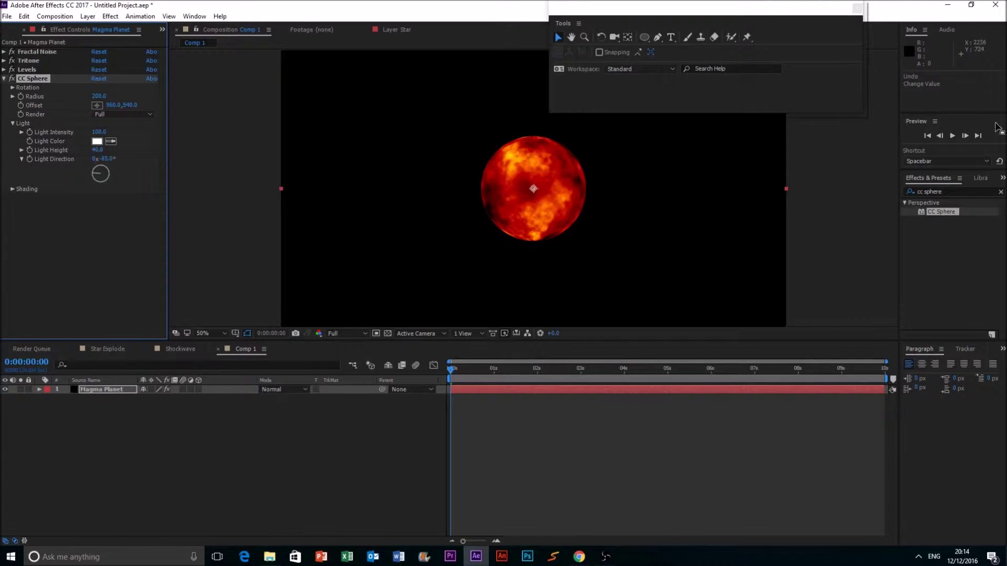
Preview the magma sphere, lower the preview resolution to Quarter, and play it again before returning to the first frame
left_click(953, 138)
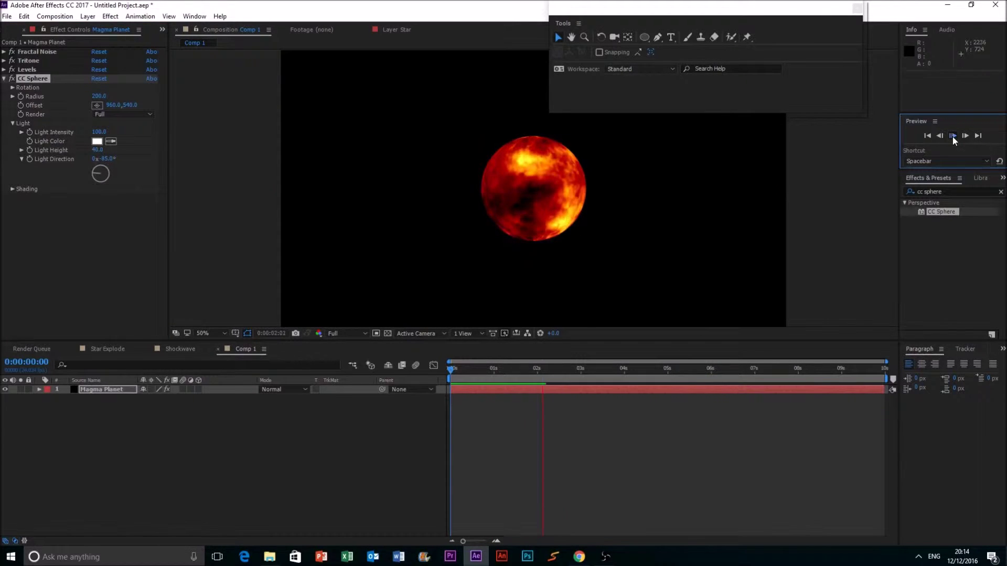
left_click(845, 258)
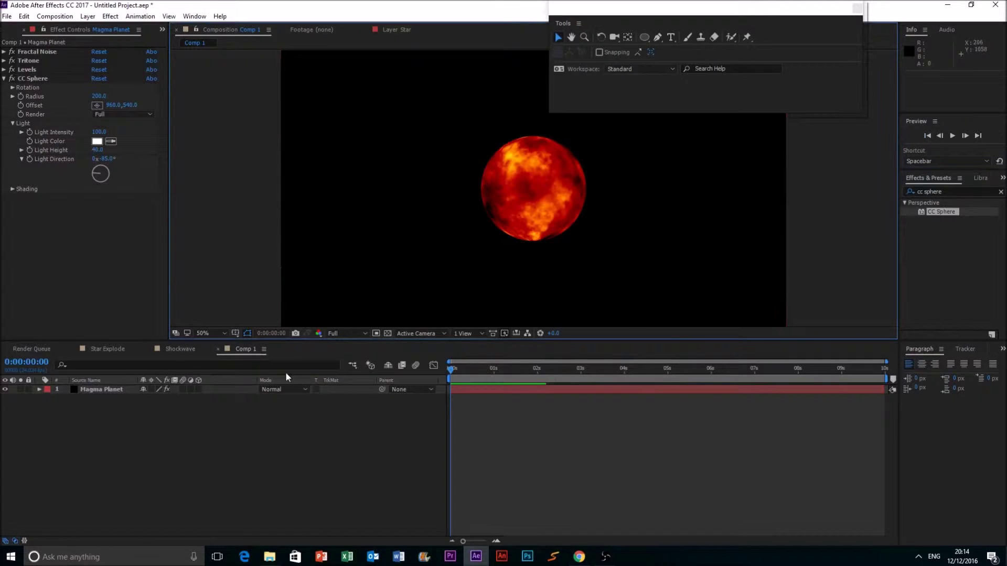
left_click(359, 333)
left_click(355, 396)
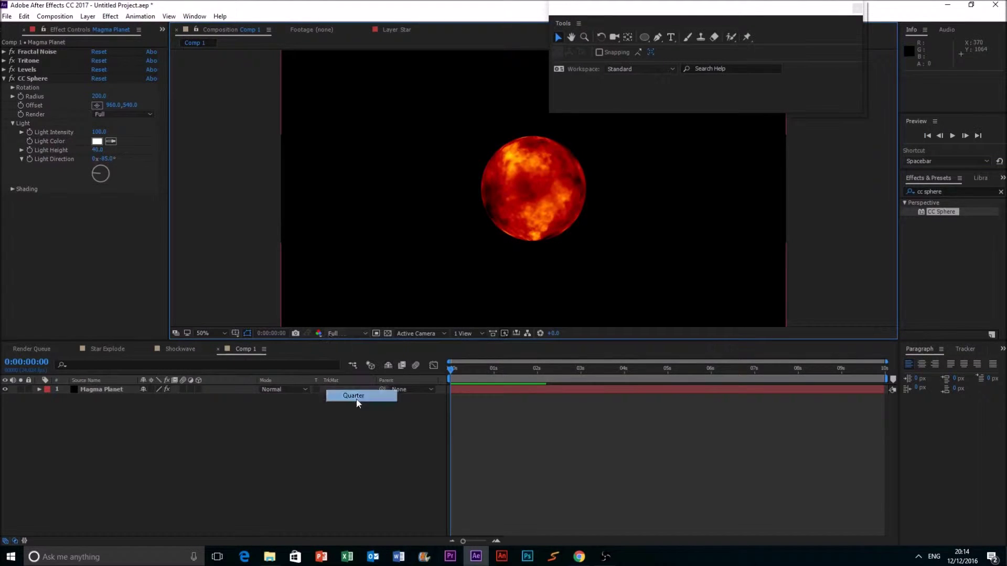
left_click(949, 135)
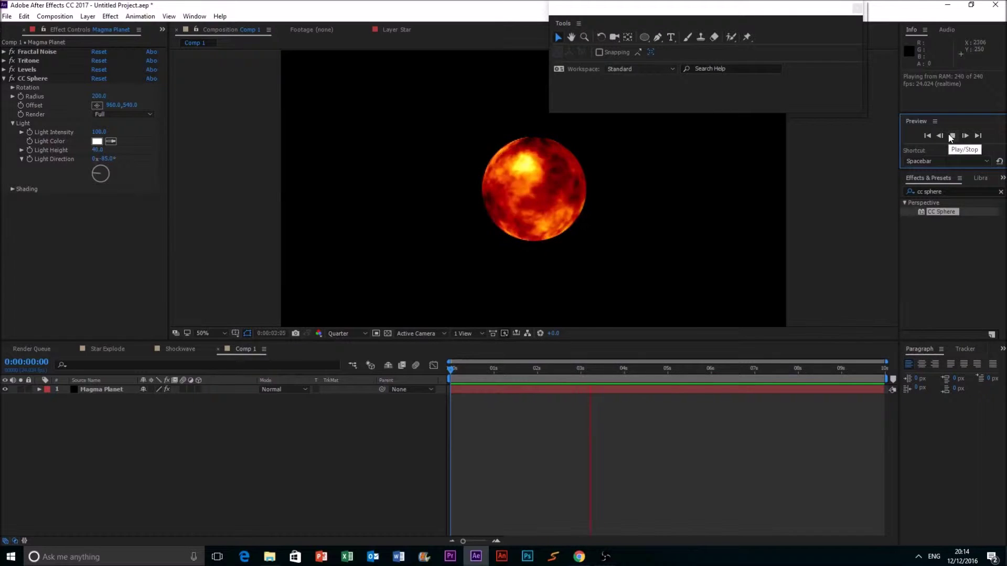
left_click(948, 135)
key("Home")
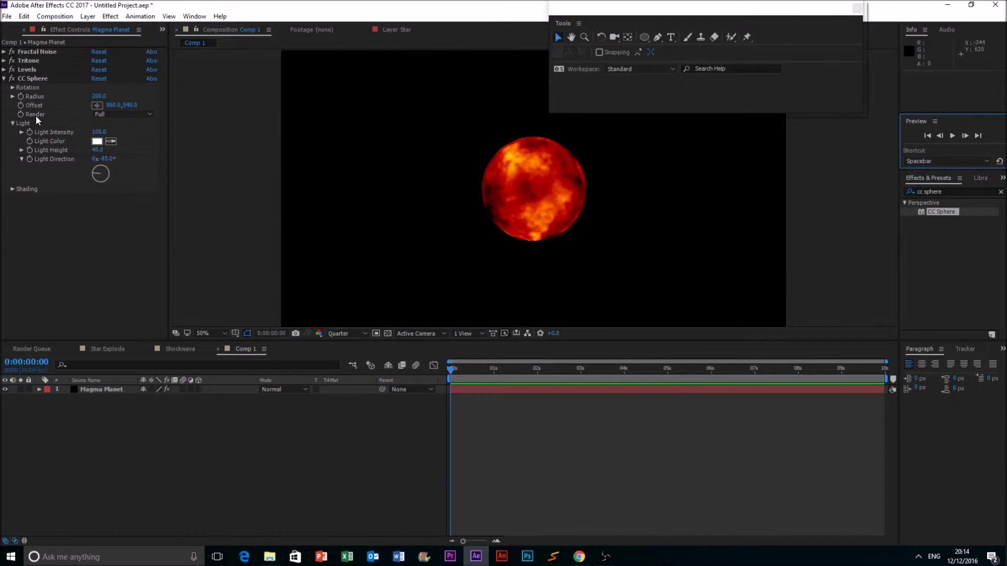
Expand CC Sphere's Rotation settings, try a Rotation Y of about 72°, and undo that test
left_click(13, 88)
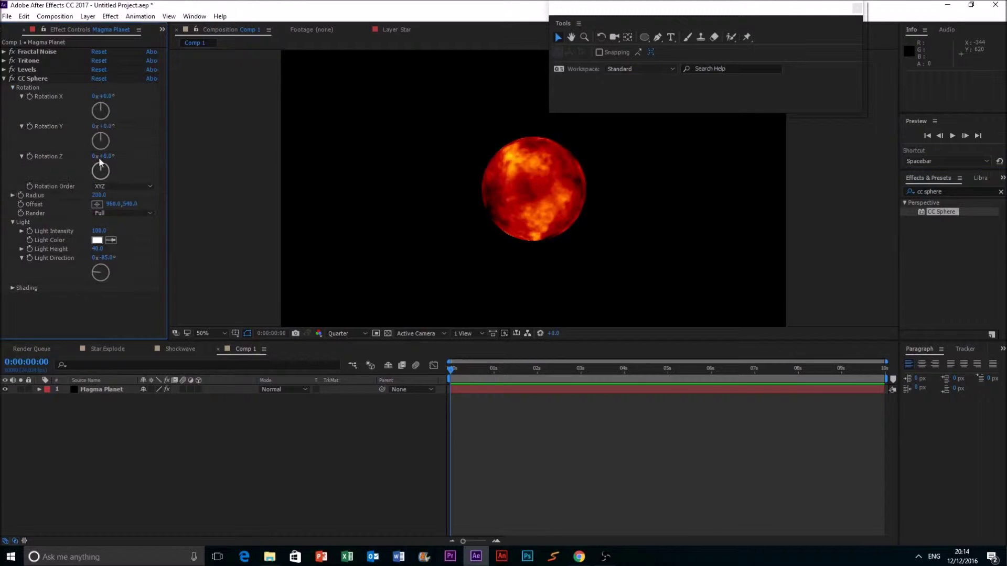
left_click_drag(111, 132, 152, 131)
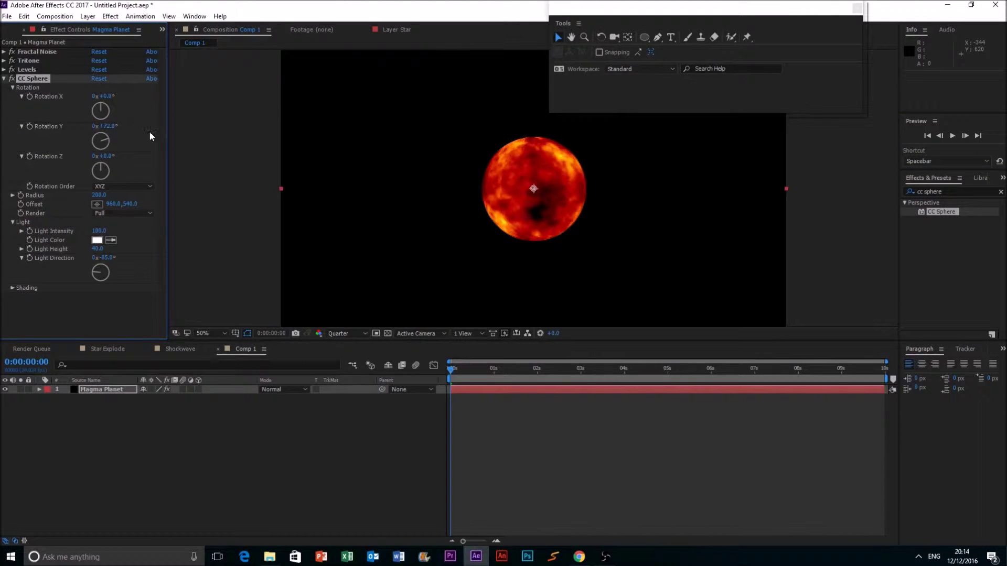
key("ctrl+z")
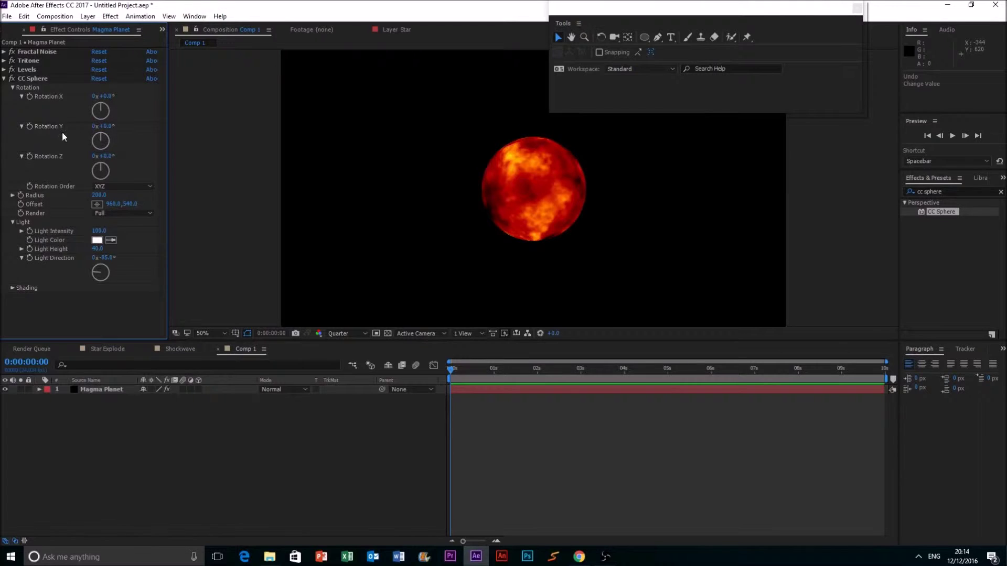
Drive CC Sphere's Rotation Y with the expression time*100 and preview the spinning planet
left_click(27, 126, "alt")
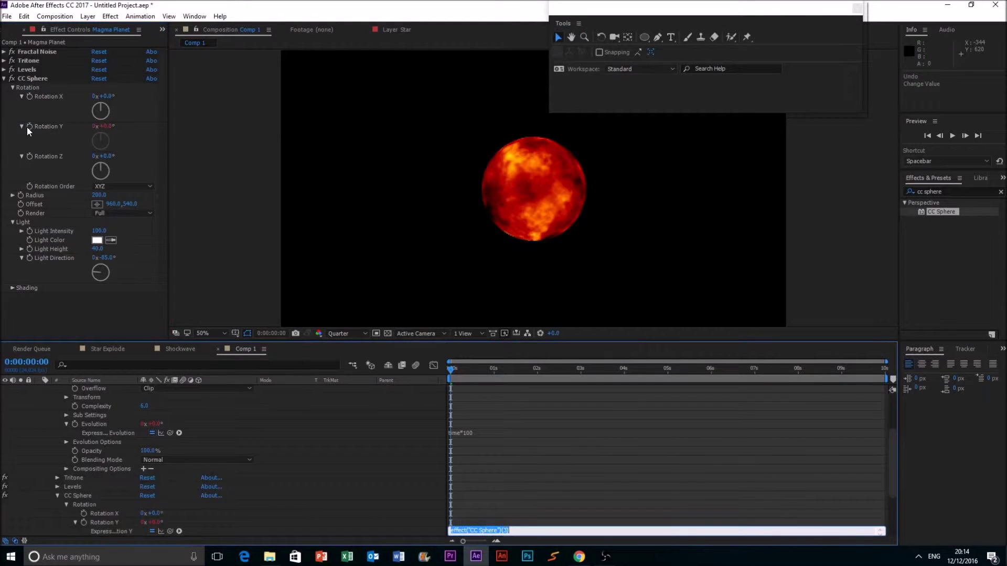
type("time")
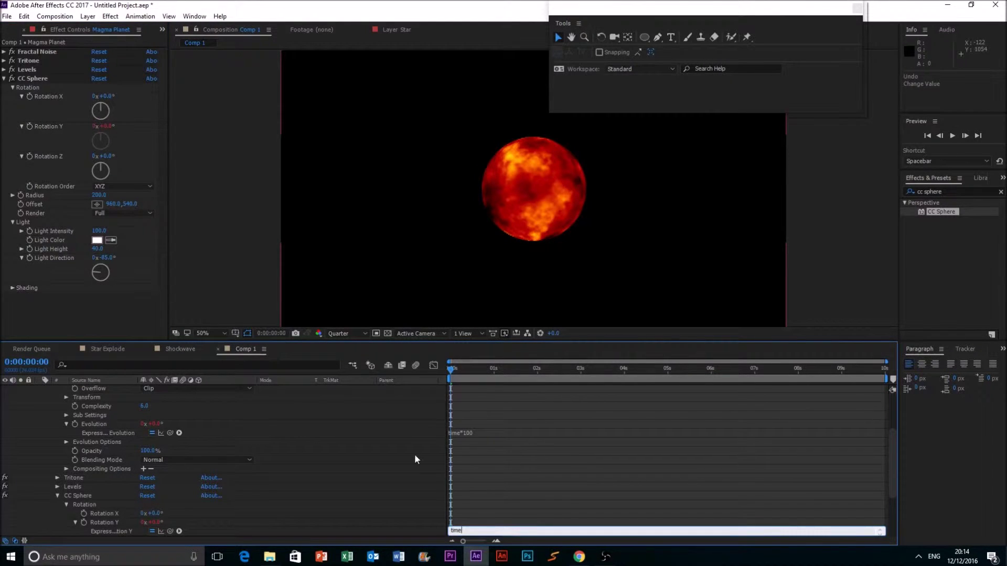
type("*100")
left_click(950, 136)
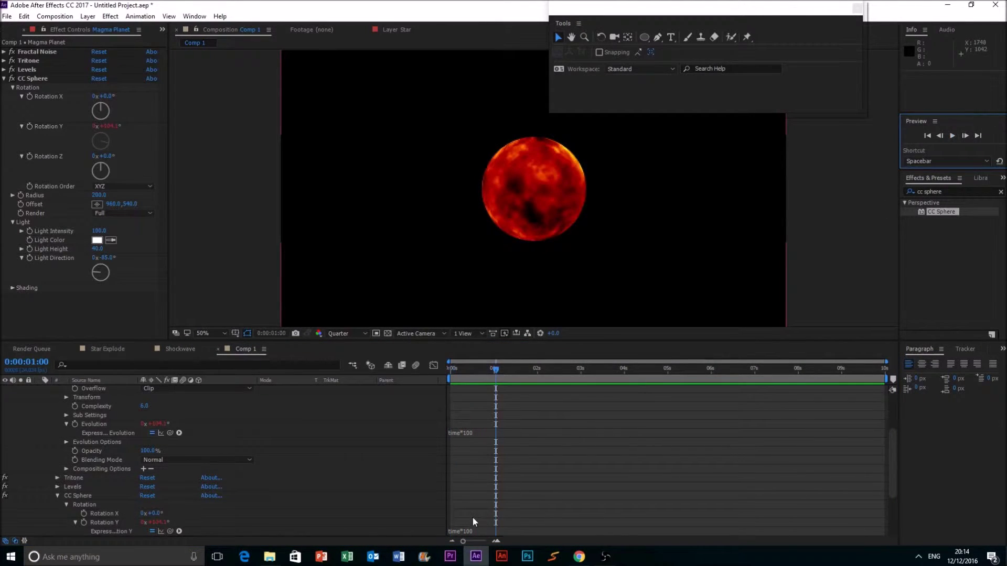
Change the Rotation Y expression to time*50 and preview the slower spin
left_click(481, 531)
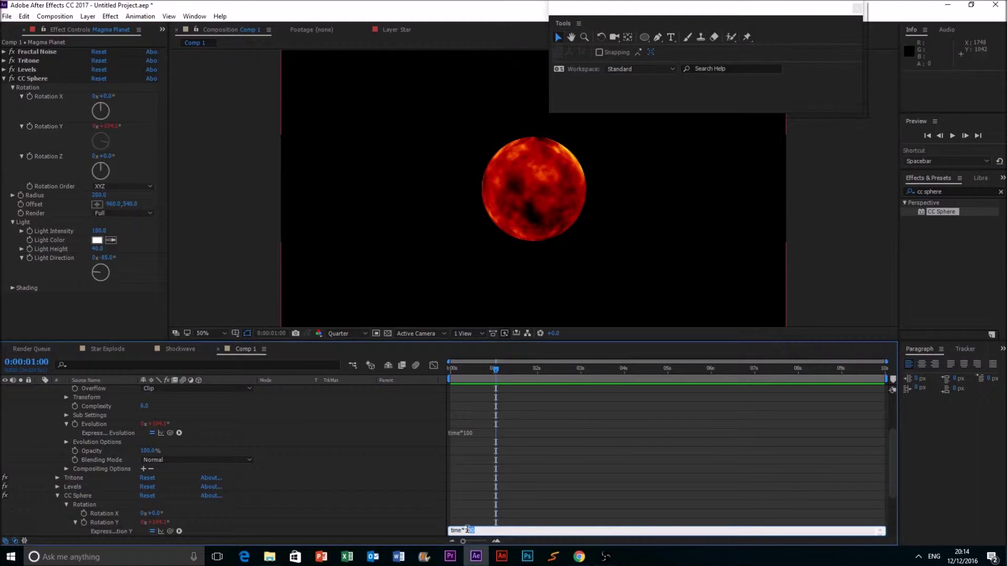
key("ctrl+a")
key("BackSpace")
type("time*50")
left_click(951, 136)
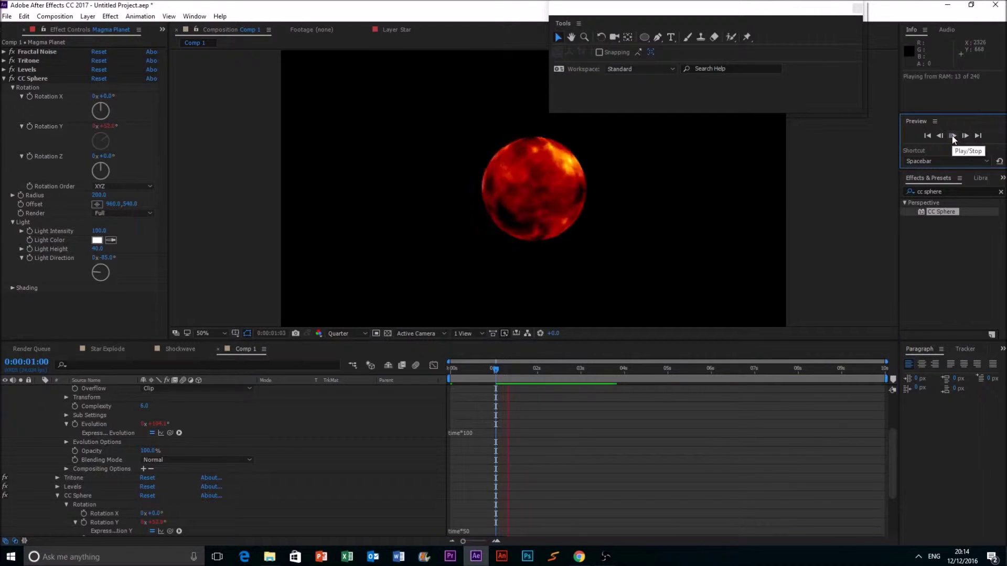
left_click(951, 135)
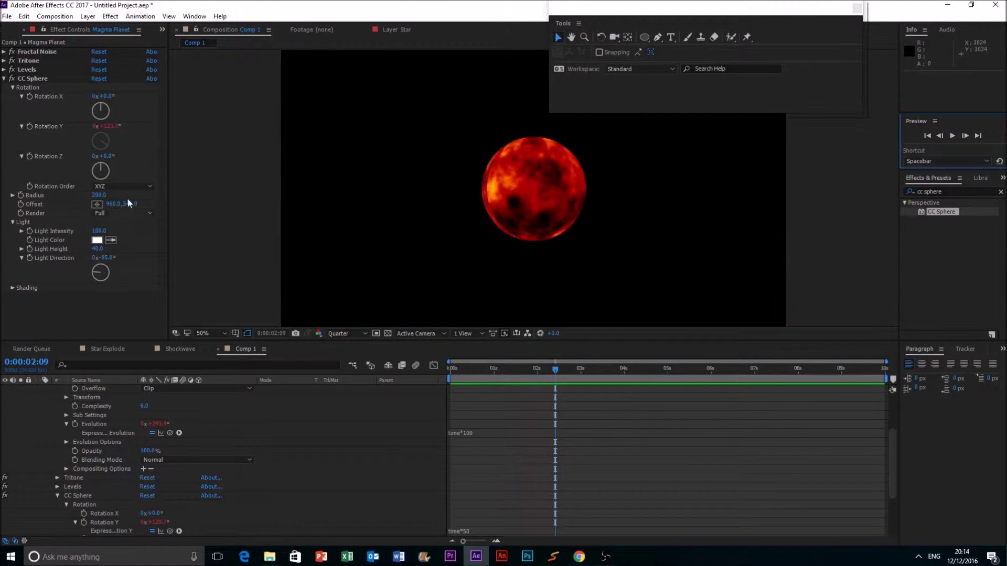
Try tilting the sphere with CC Sphere's Rotation Z and Rotation X, undoing each change
left_click_drag(105, 158, 164, 170)
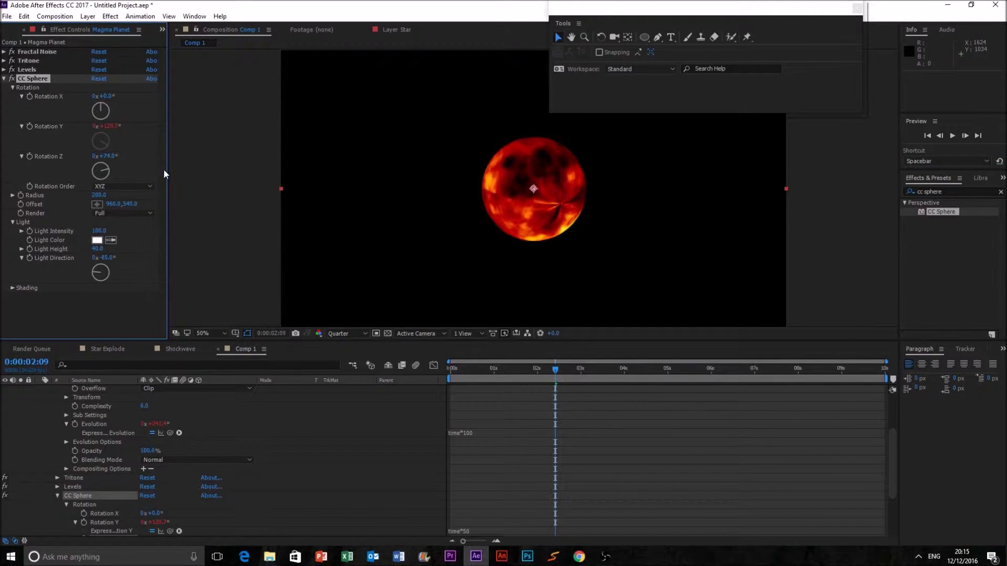
key("ctrl+z")
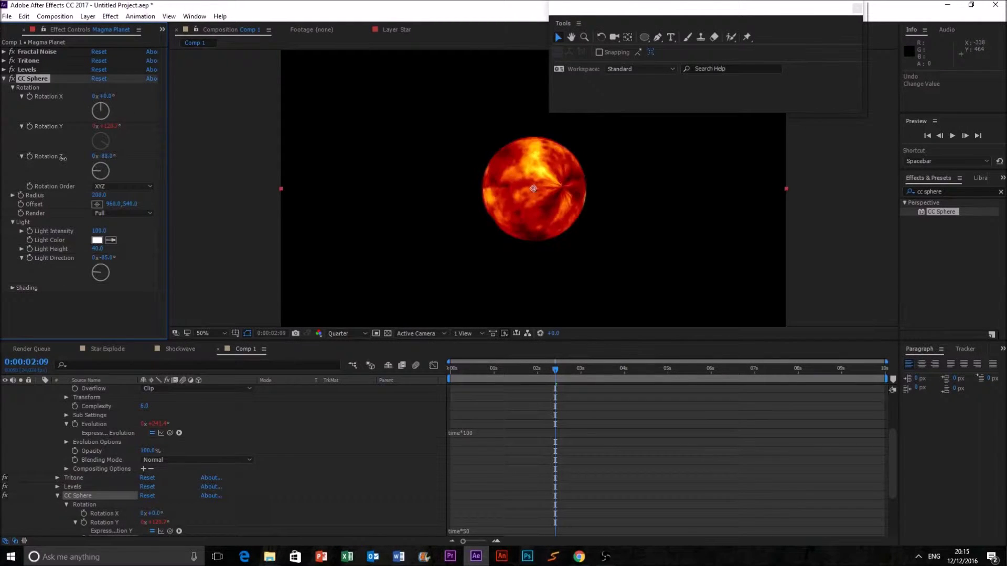
left_click_drag(90, 109, 147, 96)
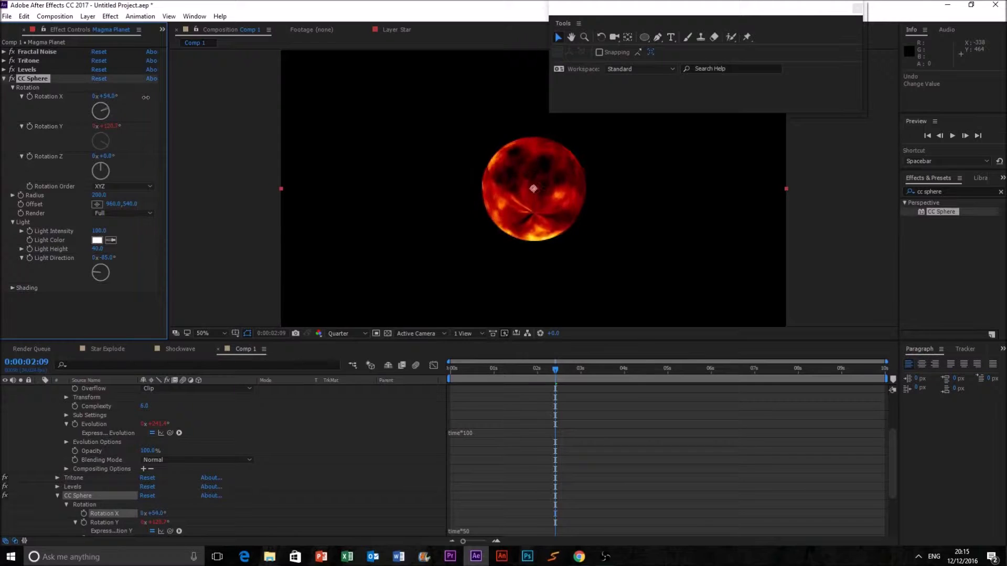
key("ctrl+z")
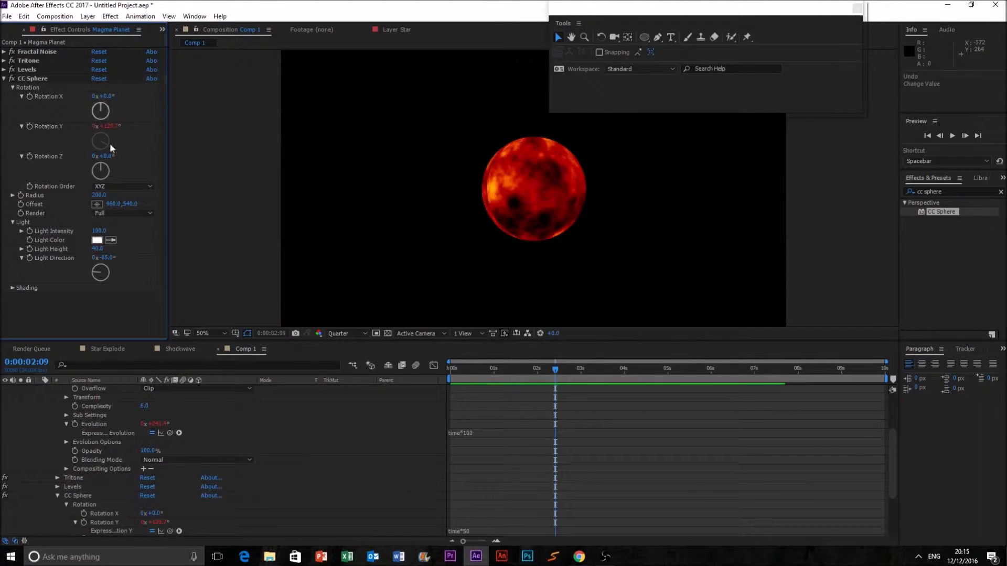
Play back the rotating magma planet and stop the preview
left_click(954, 135)
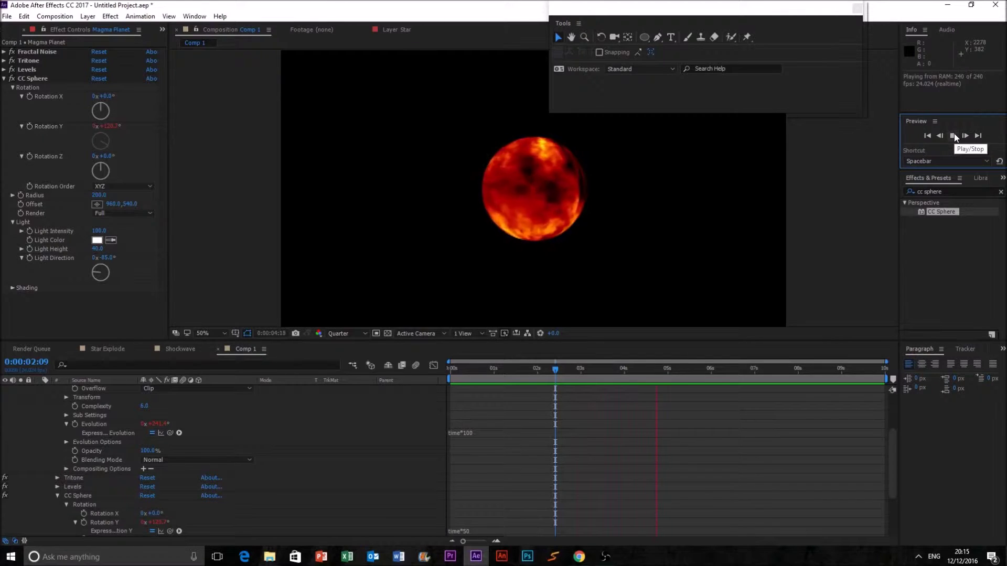
left_click(954, 135)
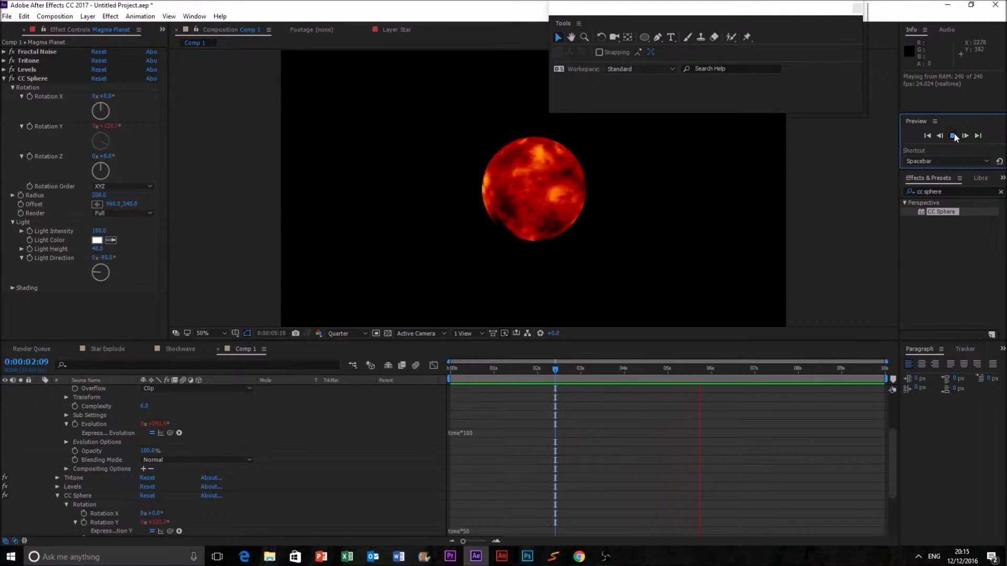
Change CC Sphere's Rotation Y expression to time*10 and preview the slower rotation
left_click(464, 530)
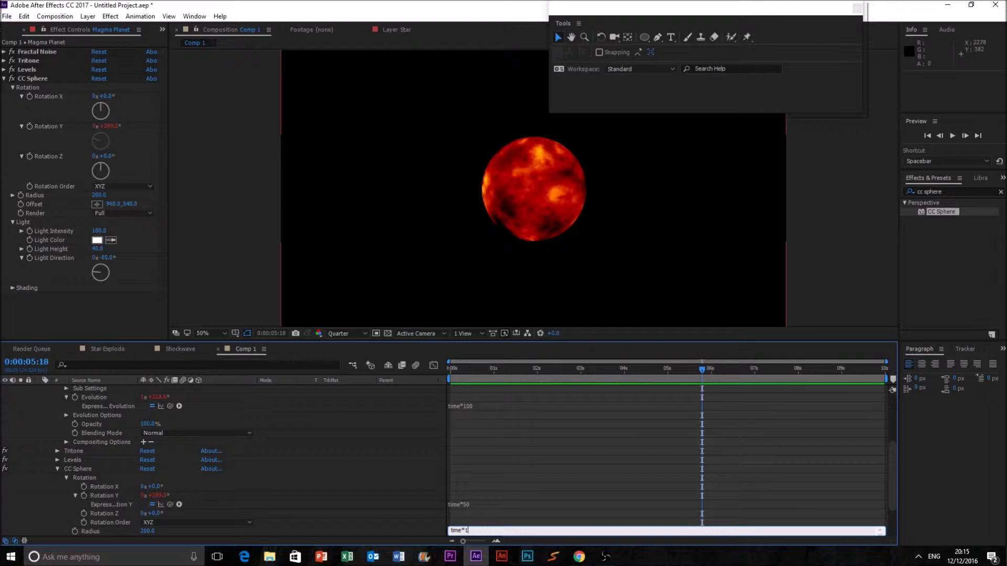
left_click(952, 136)
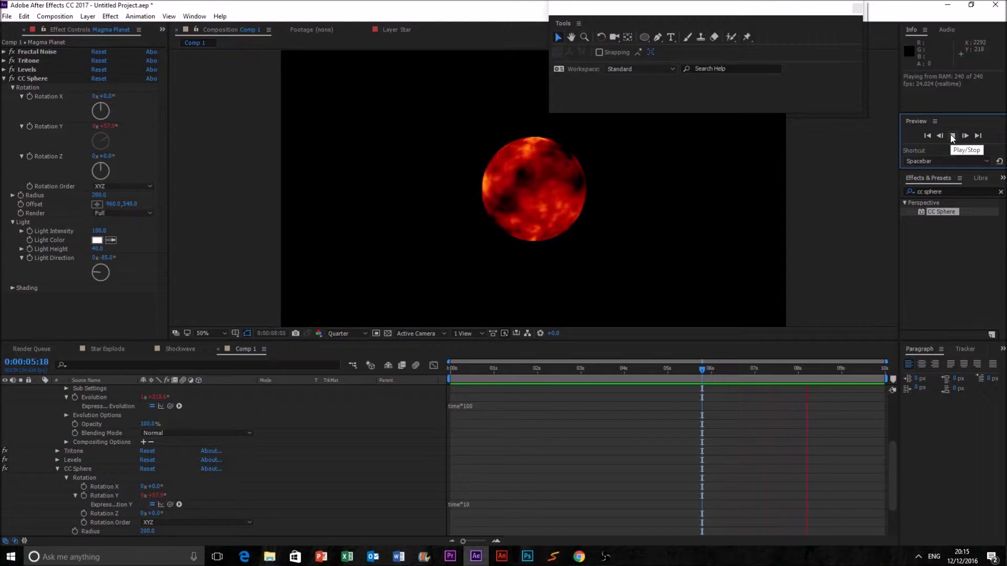
left_click(953, 136)
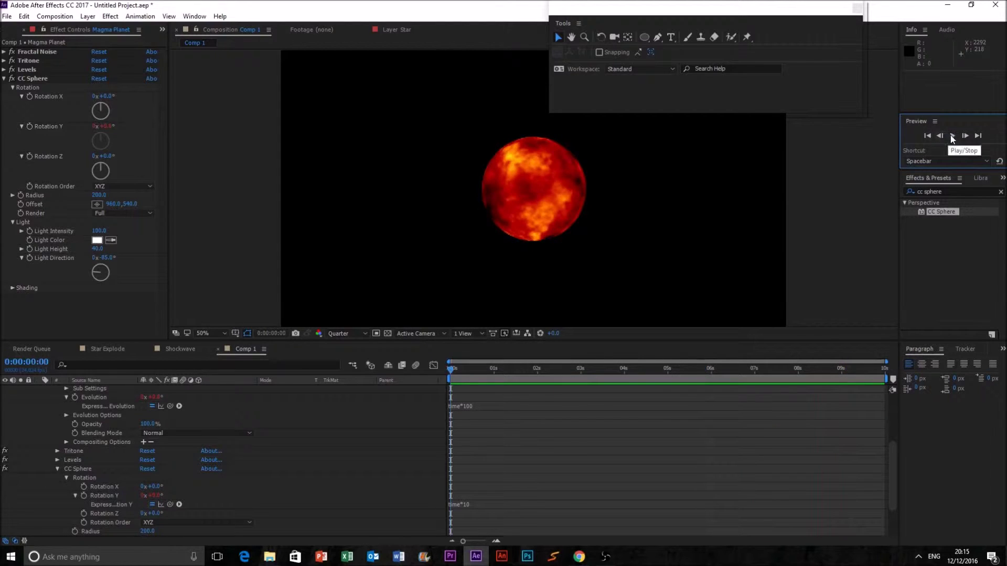
left_click(952, 135)
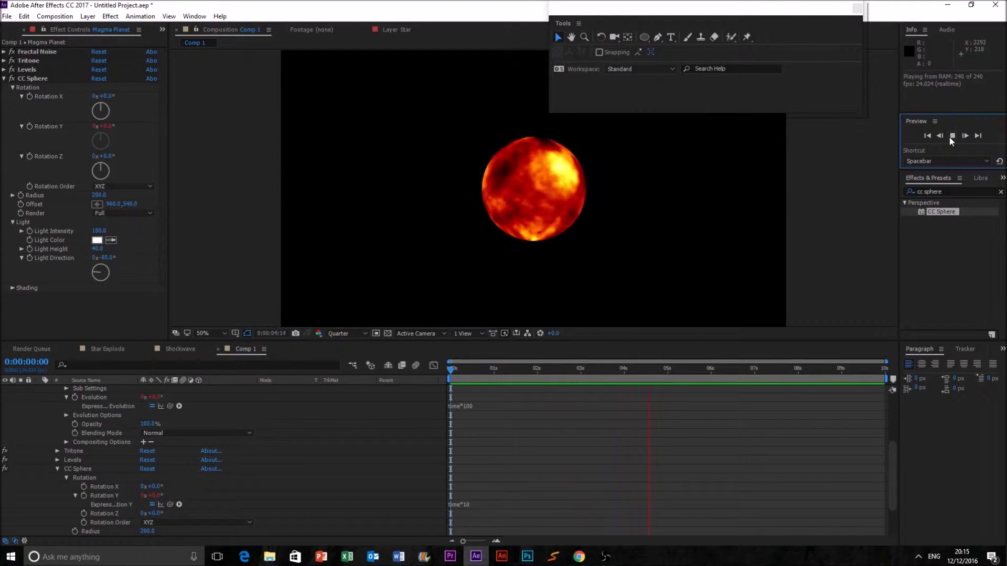
key("space")
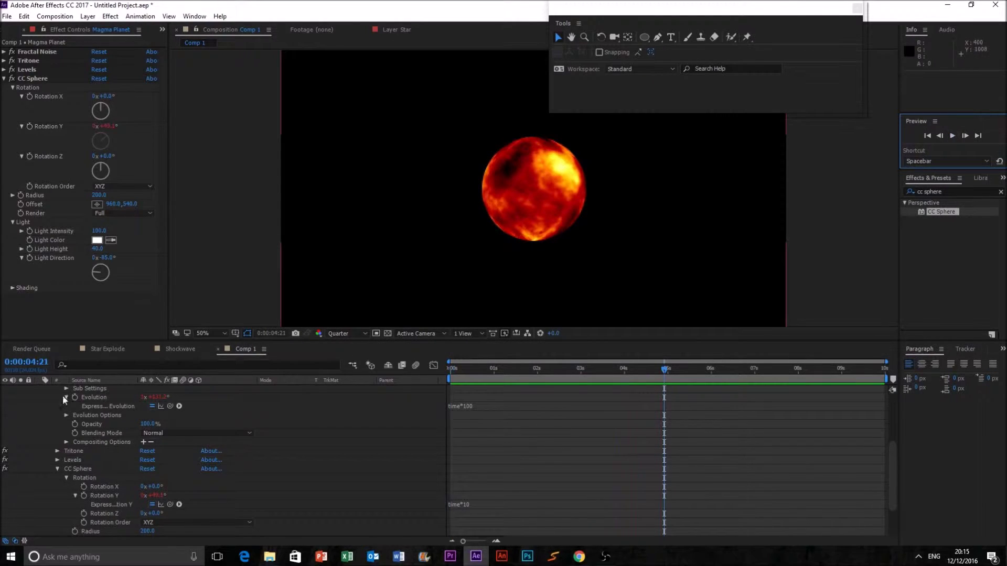
Collapse the Magma Planet layer's properties and the CC Sphere settings, with the playhead back at the first frame
scroll(51, 391, "up", 5)
left_click(39, 391)
left_click(679, 368)
key("space")
left_click_drag(618, 365, 450, 362)
key("comma")
key("period")
key("comma")
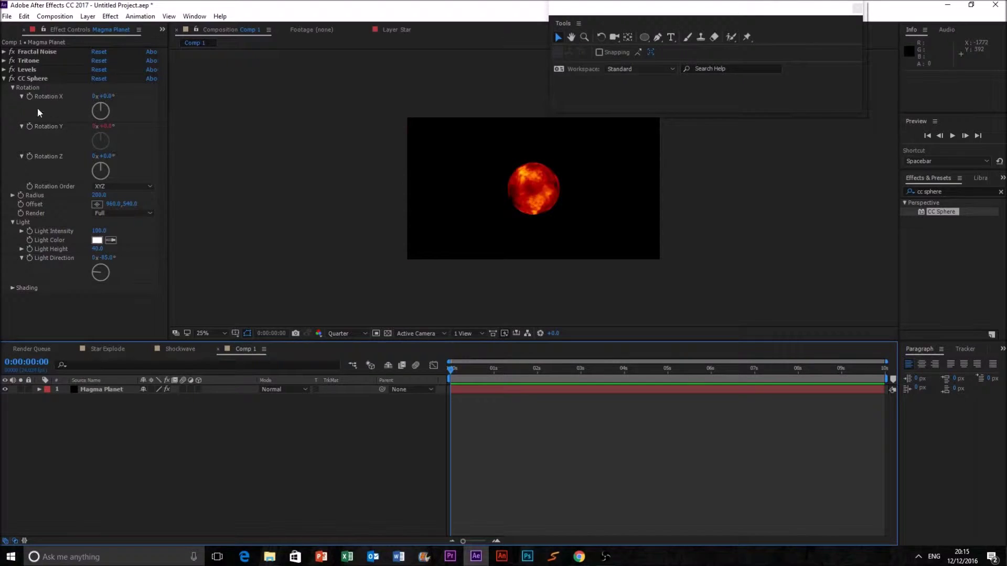
left_click(4, 78)
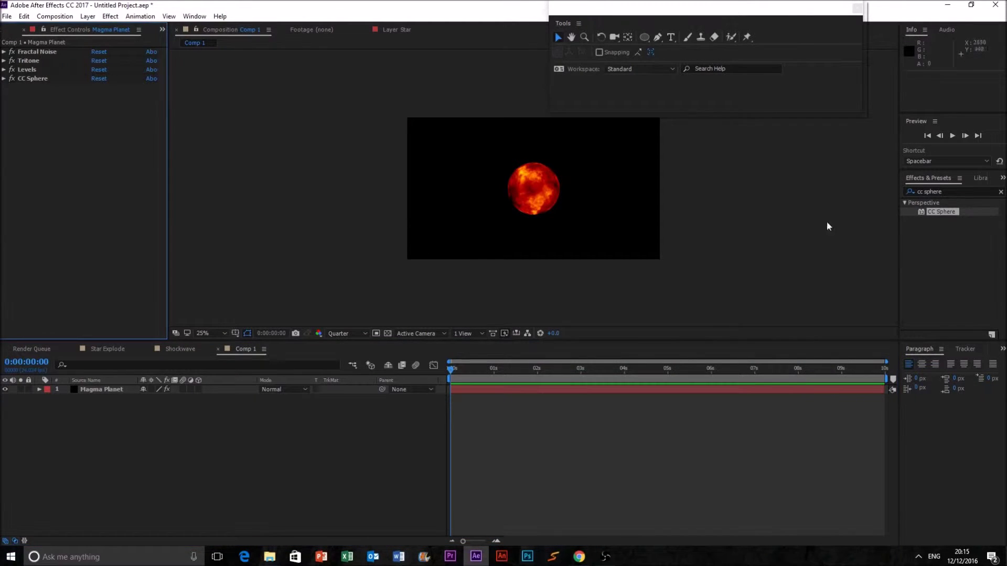
Apply the Shatter effect to Magma Planet below CC Sphere and preview its wireframe explosion
left_click(939, 192)
key("BackSpace")
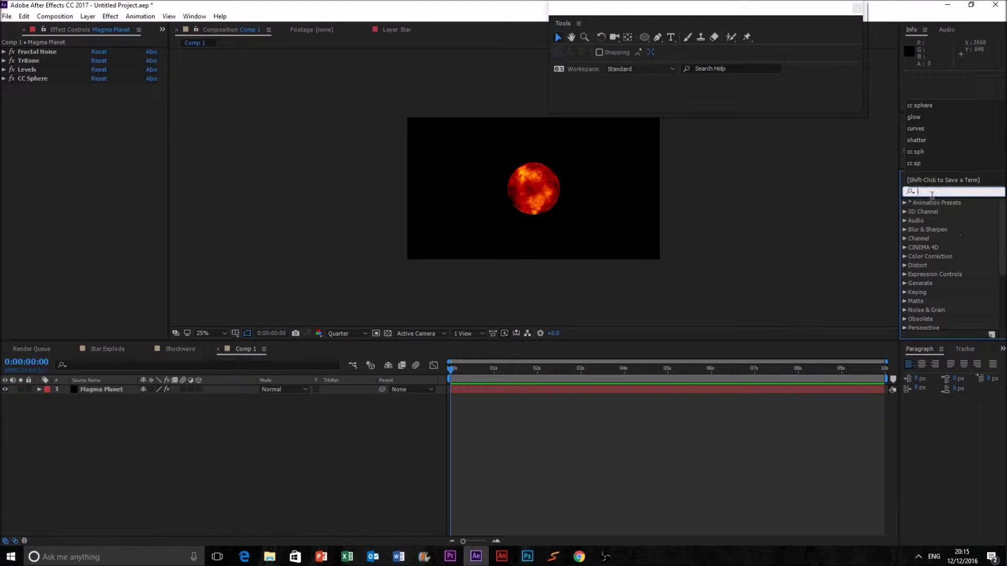
type("shatter")
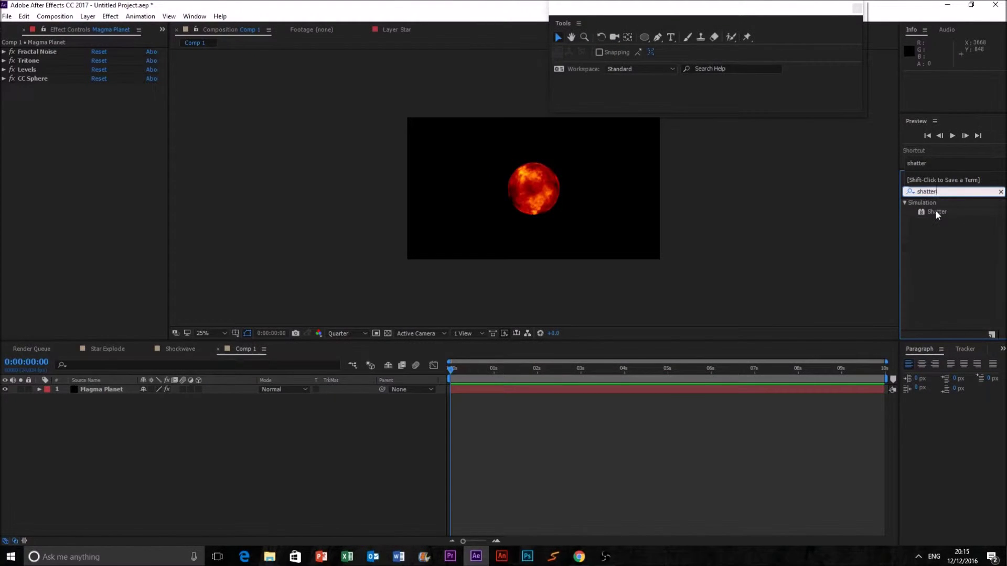
left_click_drag(937, 212, 27, 164)
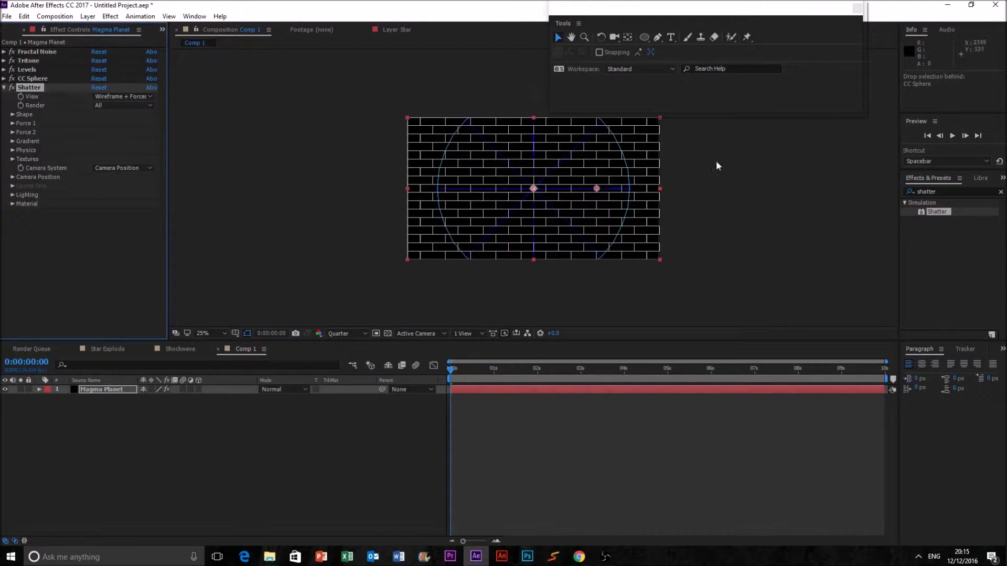
left_click(575, 213)
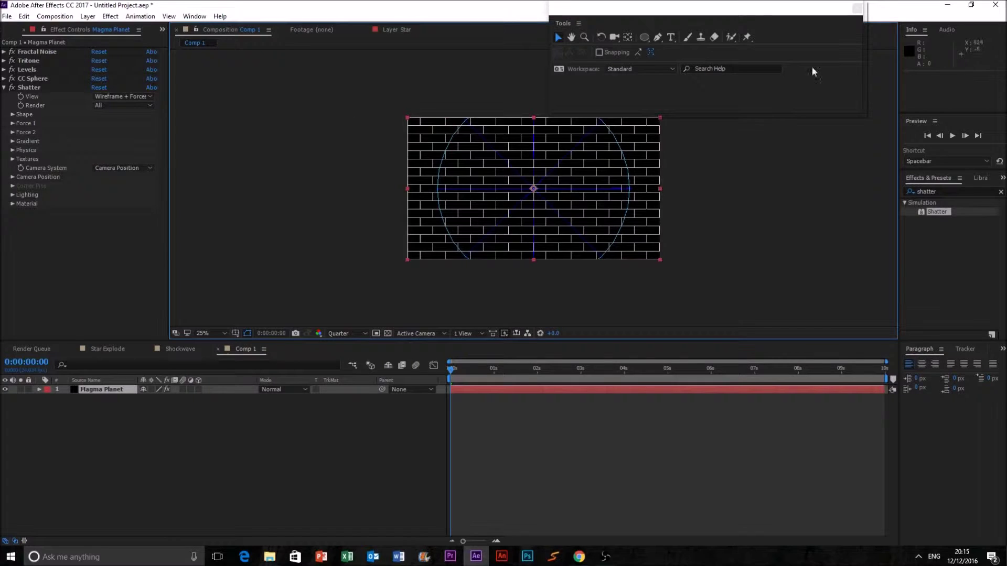
left_click(953, 136)
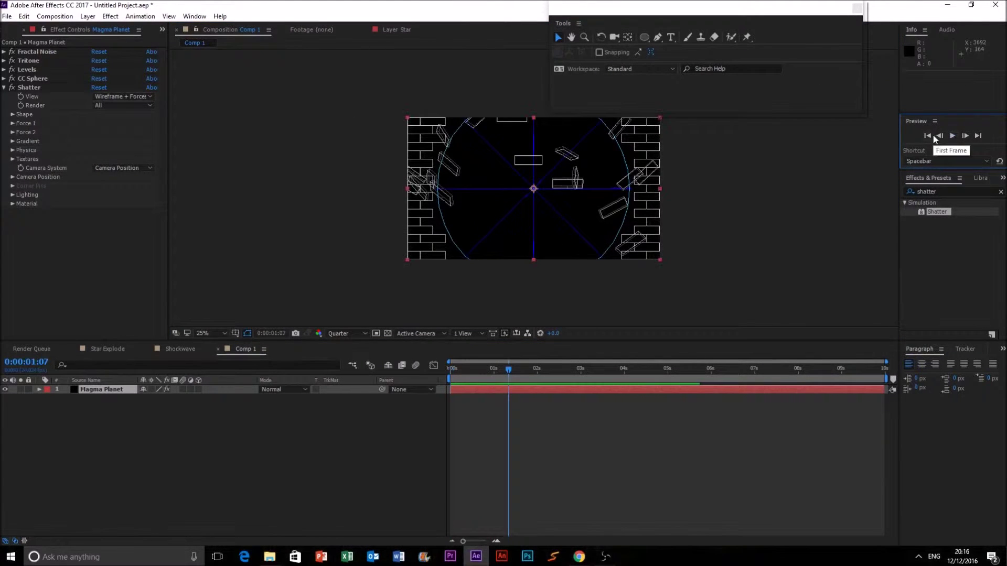
key("space")
Set Shatter's View to Rendered and preview the planet breaking apart
left_click(120, 96)
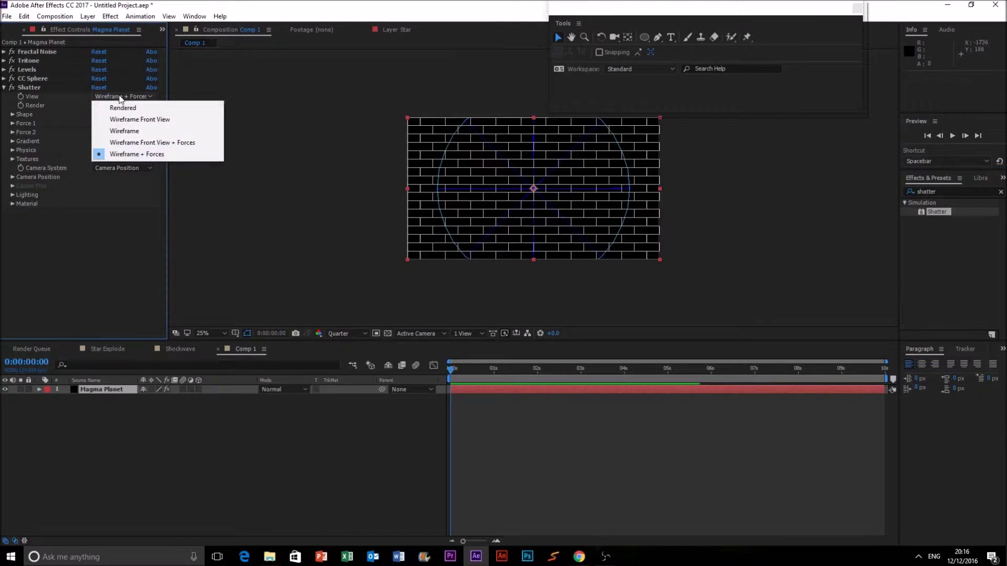
left_click(130, 158)
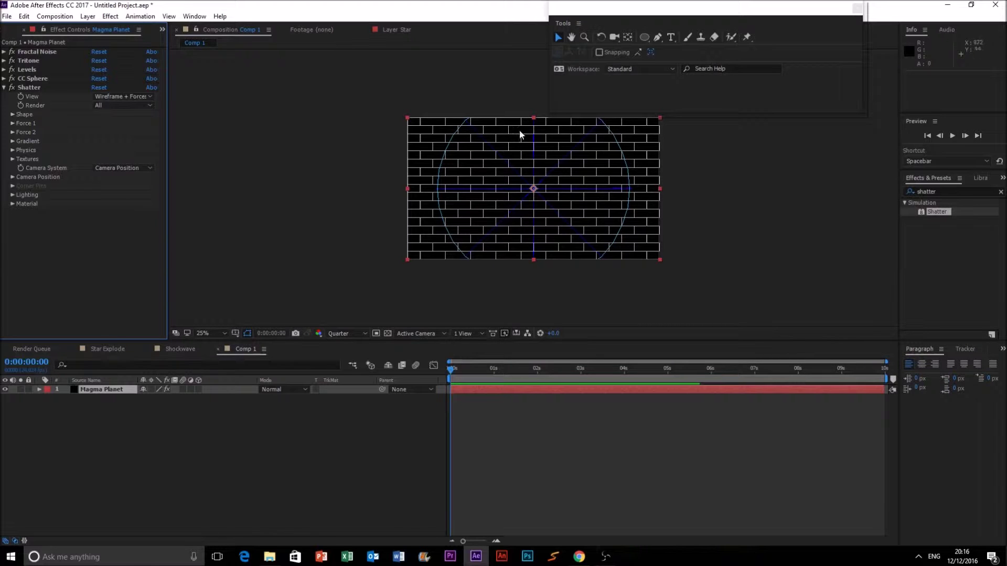
left_click(122, 96)
left_click(121, 105)
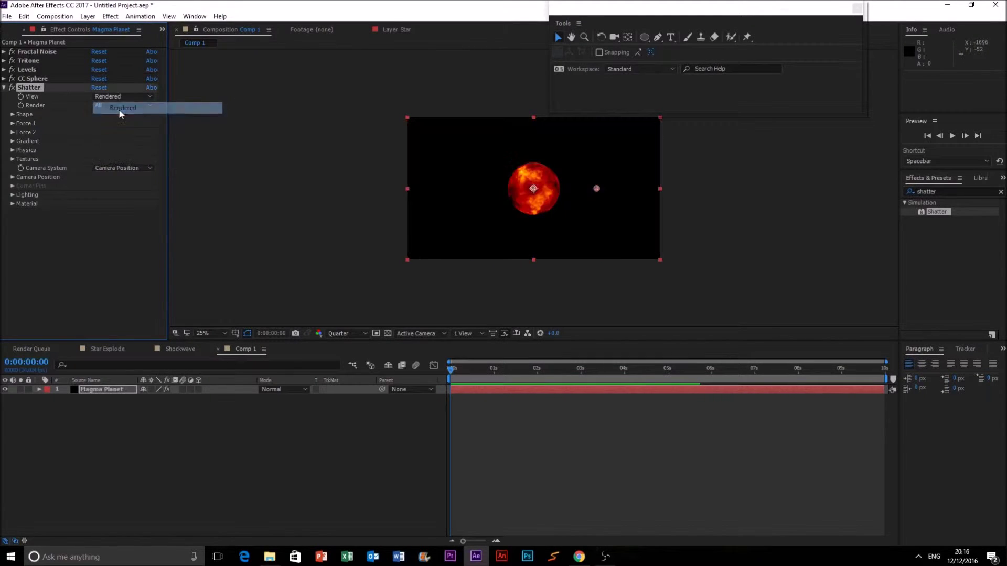
left_click(952, 135)
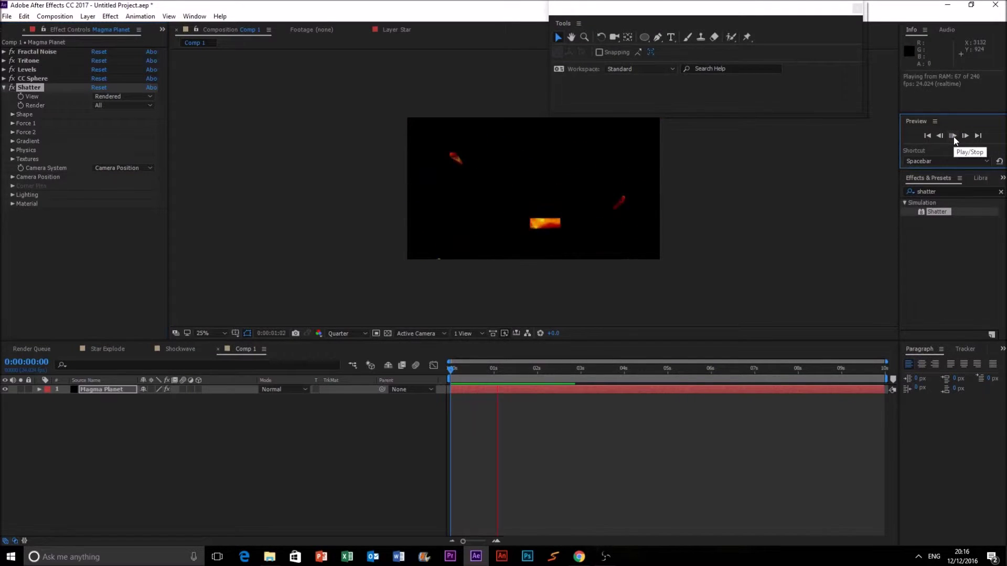
left_click(931, 135)
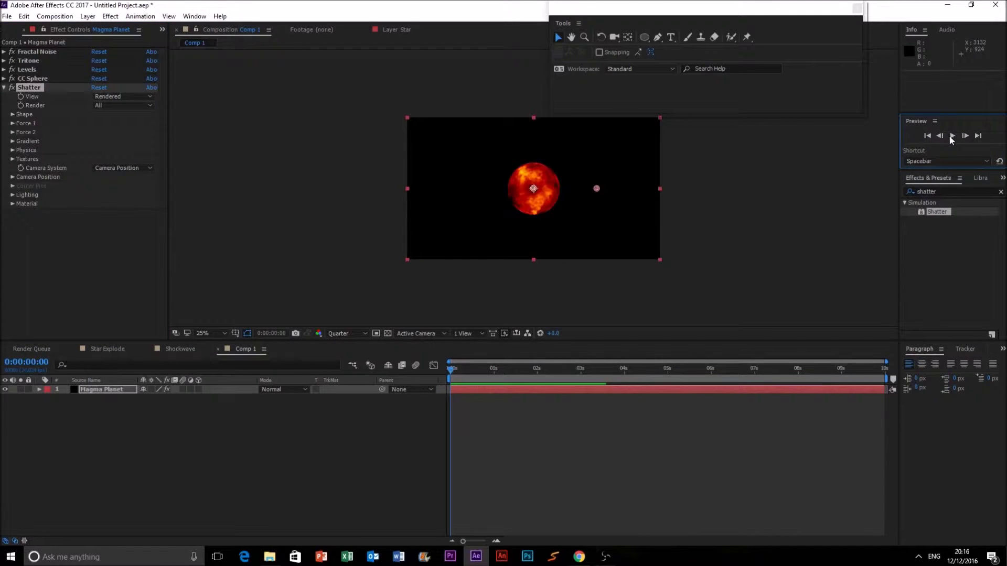
left_click(952, 135)
key("space")
Try Herringbone 1 as Shatter's shape pattern, preview the explosion and return to the first frame
left_click(14, 114)
left_click(102, 123)
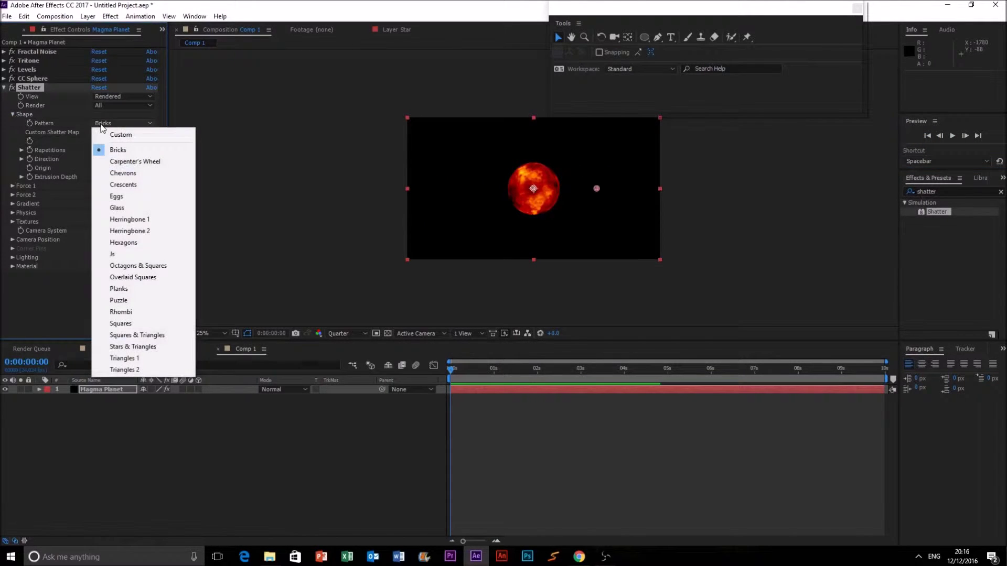
left_click(160, 220)
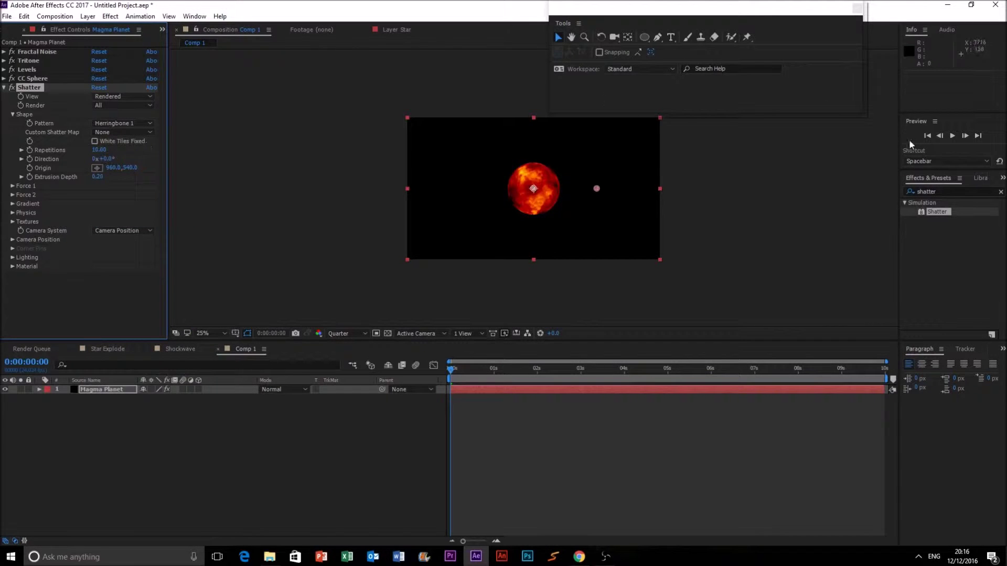
left_click(954, 135)
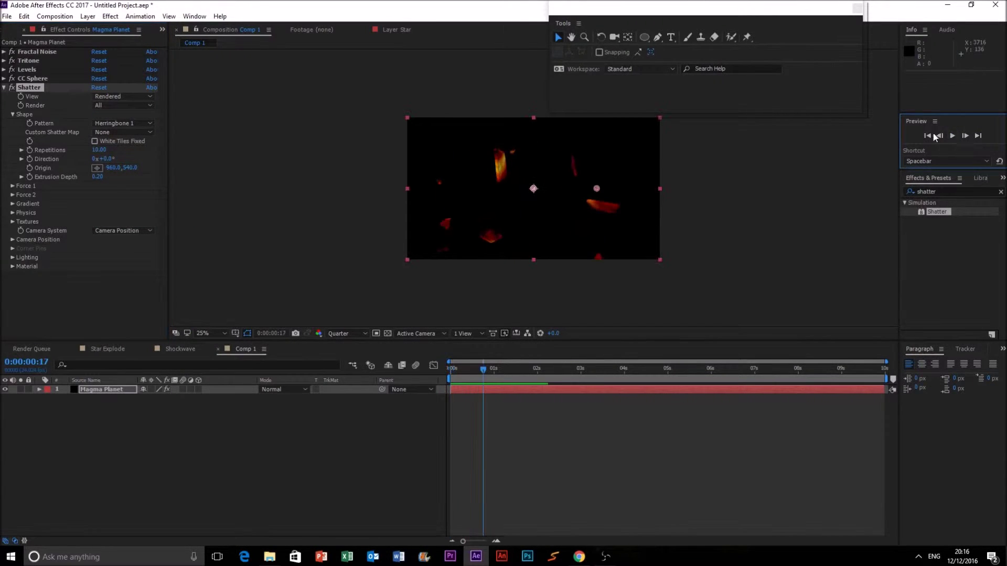
left_click(928, 136)
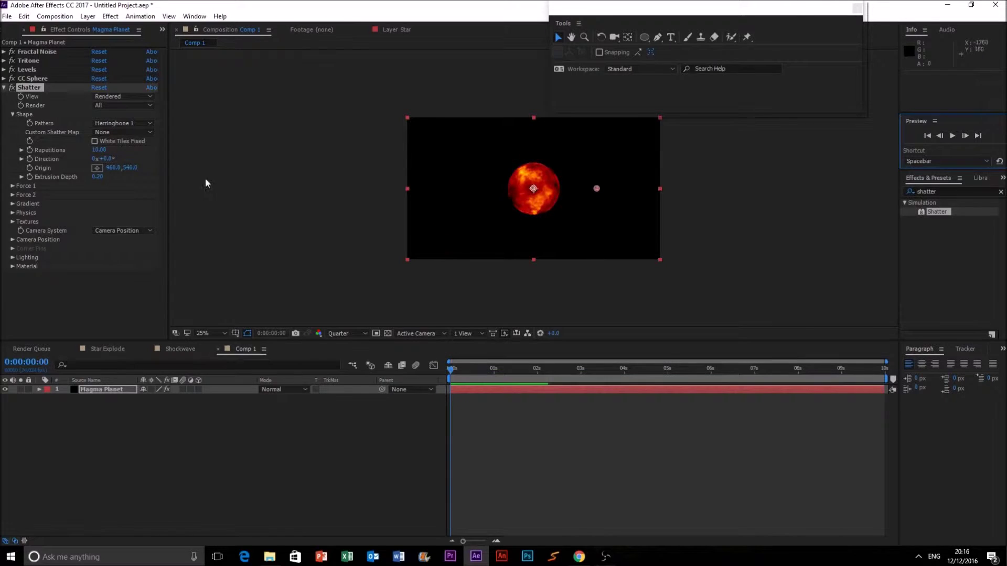
Raise Shatter's Repetitions to 51.70 and switch its pattern to Glass, checking the explosion in a preview
left_click(964, 135)
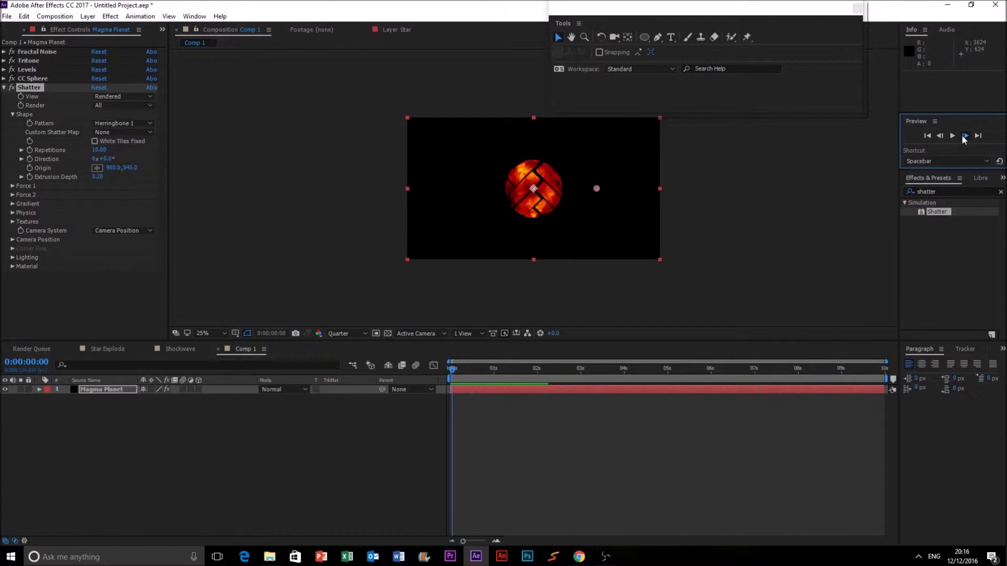
left_click(965, 136)
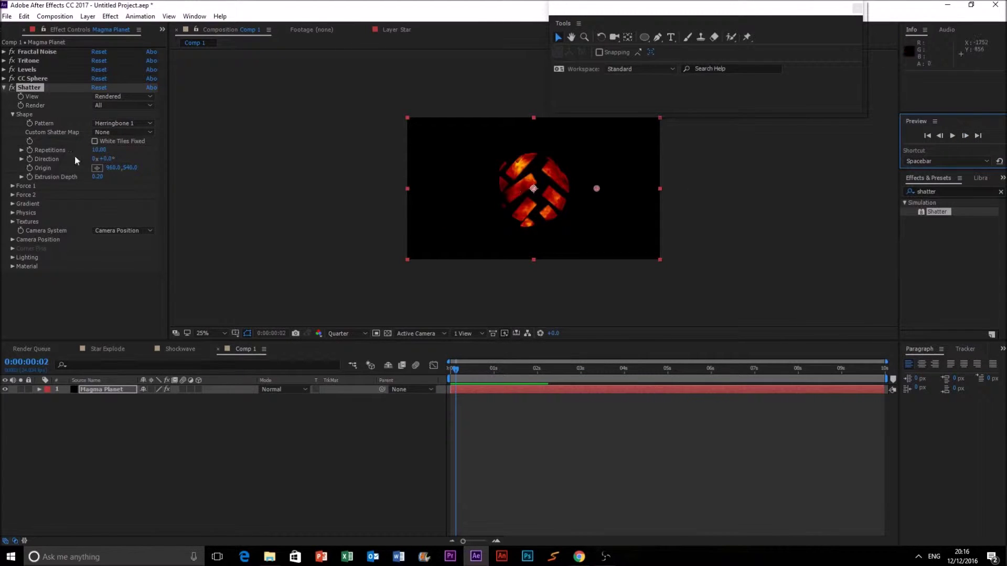
left_click_drag(98, 150, 315, 150)
left_click(126, 124)
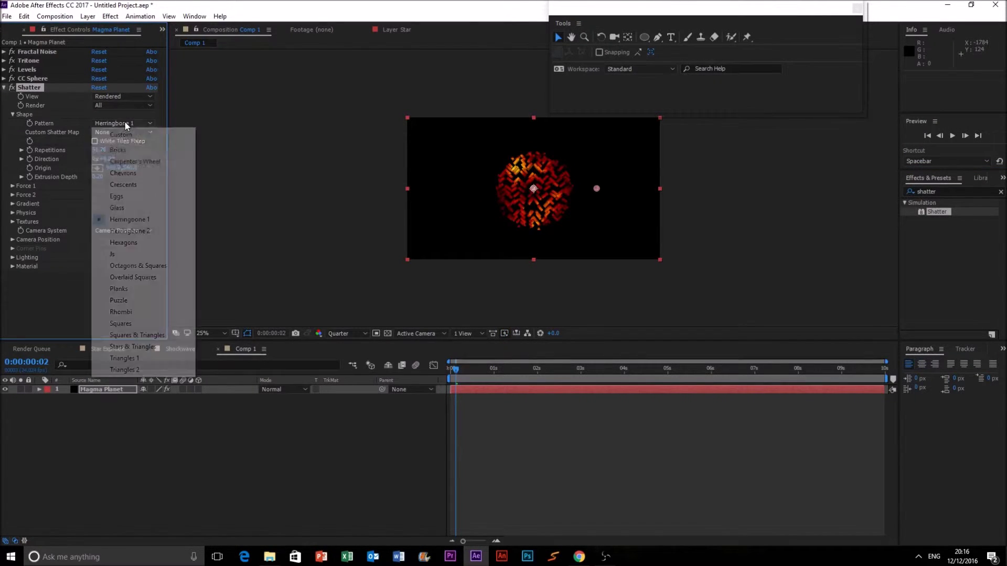
left_click(126, 209)
left_click(949, 136)
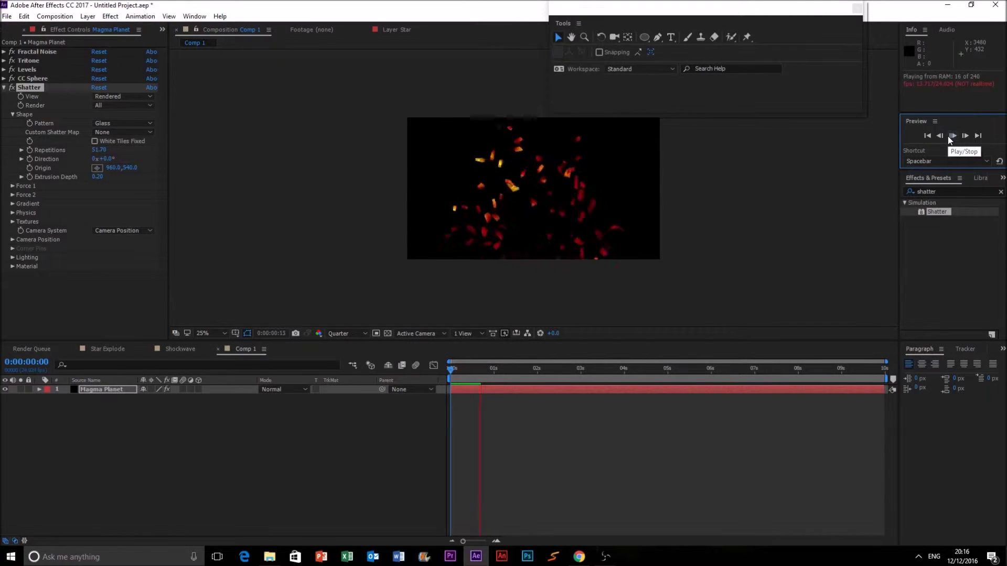
left_click(949, 136)
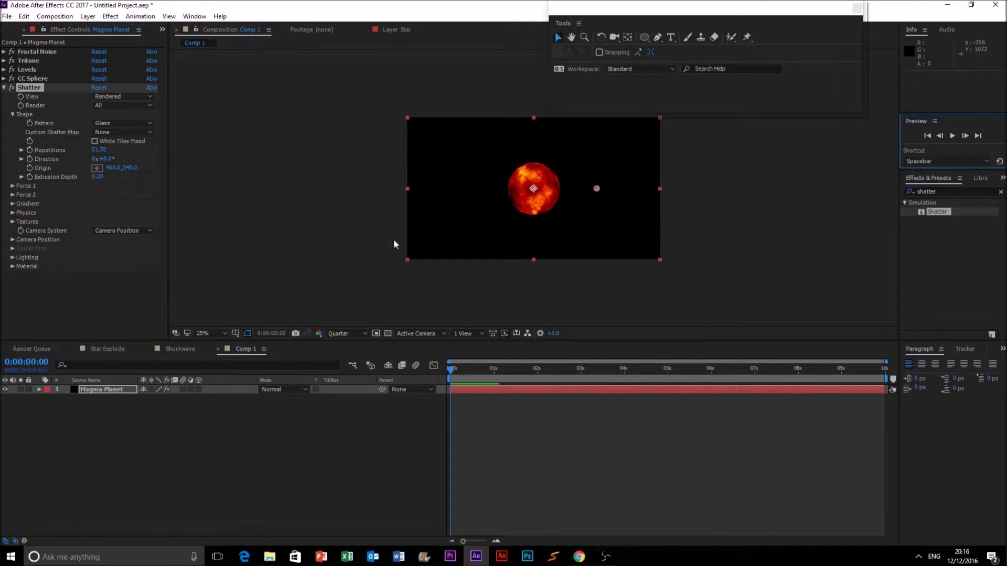
Set Shatter's Force 1 Strength to 10 and preview the stronger explosion
left_click(12, 187)
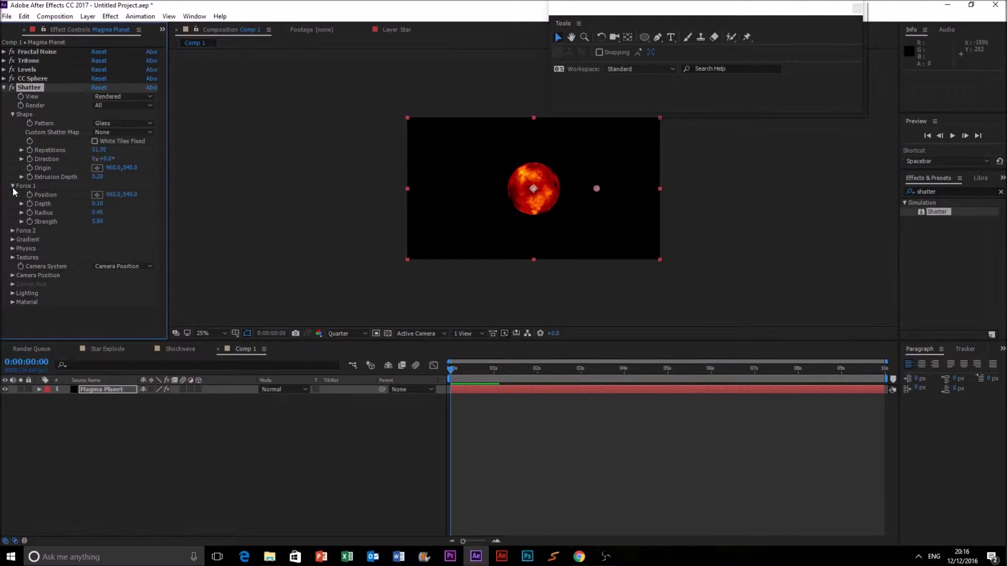
left_click(98, 222)
type("10")
left_click(929, 137)
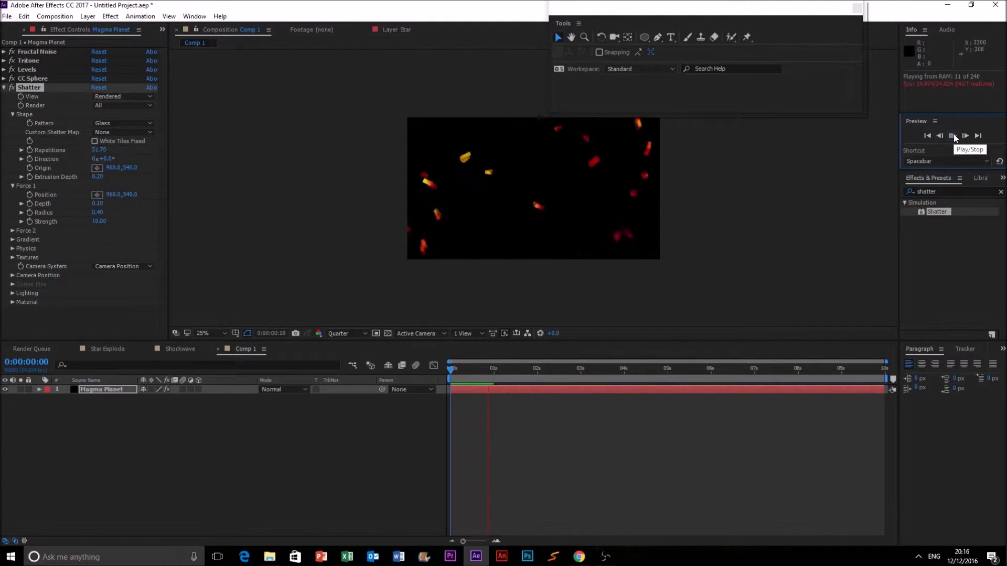
key("space")
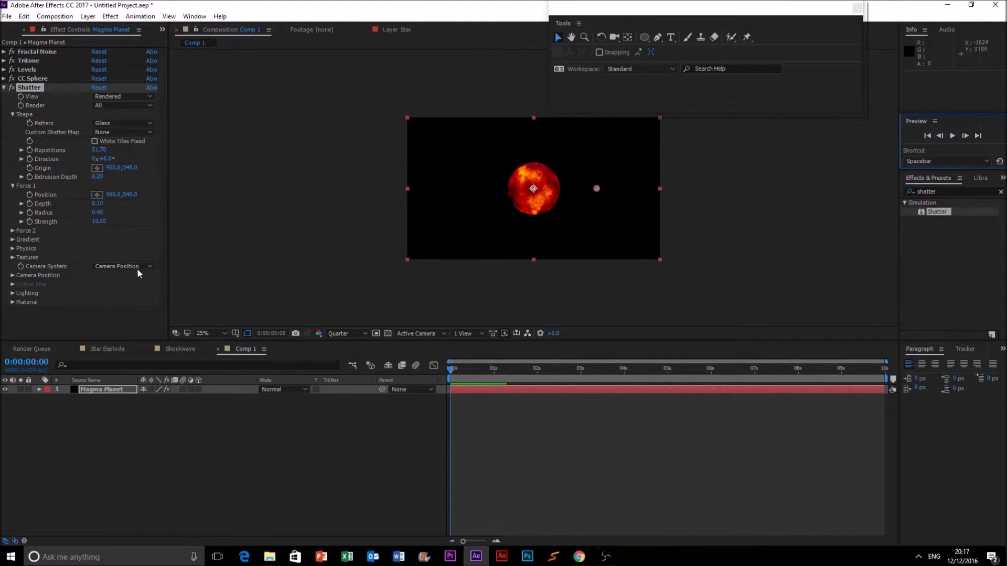
Set Gravity to 0 in Shatter's Physics settings and preview the explosion
left_click(13, 249)
scroll(27, 251, "down", 1)
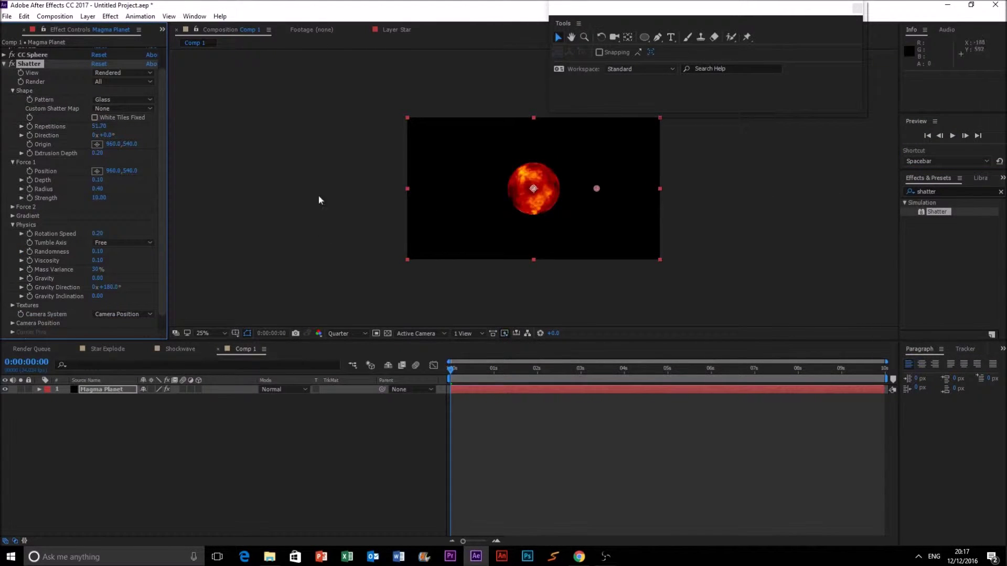
left_click(953, 137)
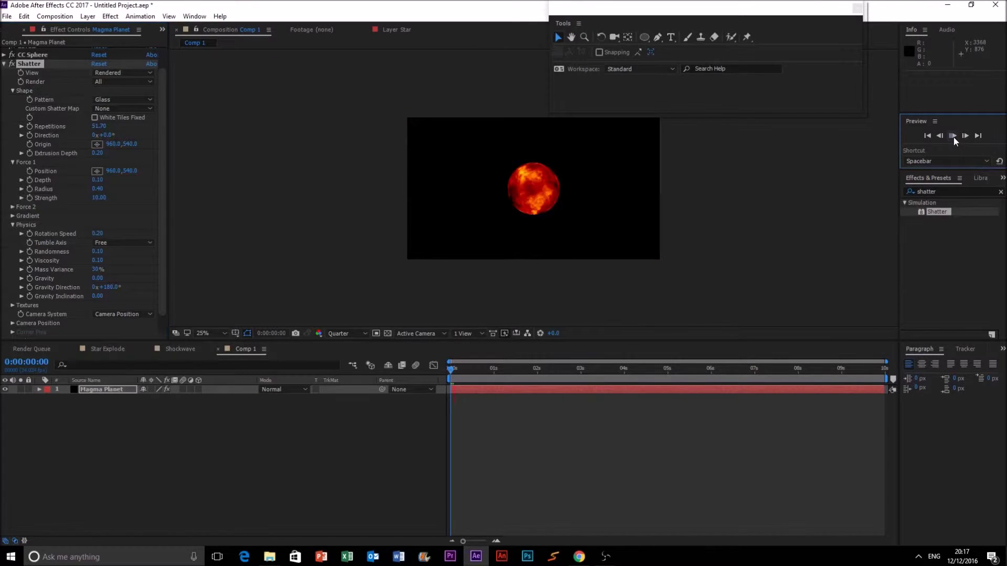
left_click(953, 136)
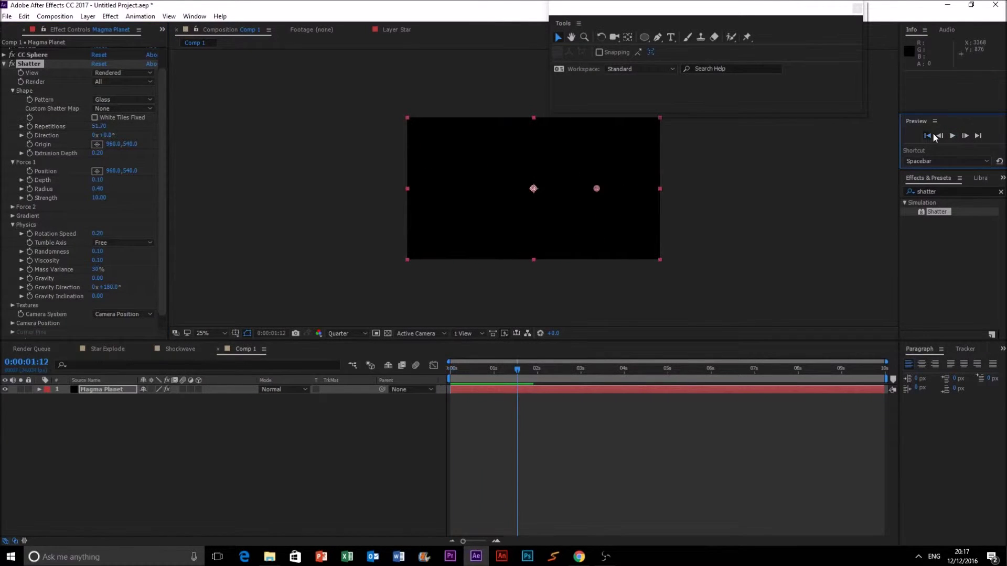
Raise Shatter's Repetitions to 101.50, preview the finer fragments and return to the first frame
left_click_drag(99, 126, 358, 124)
left_click(952, 136)
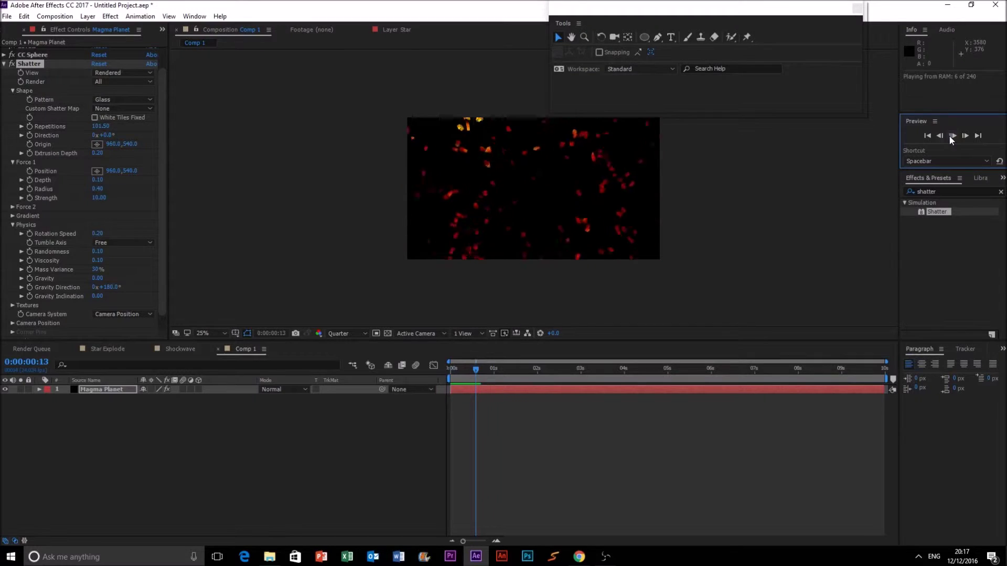
left_click(927, 135)
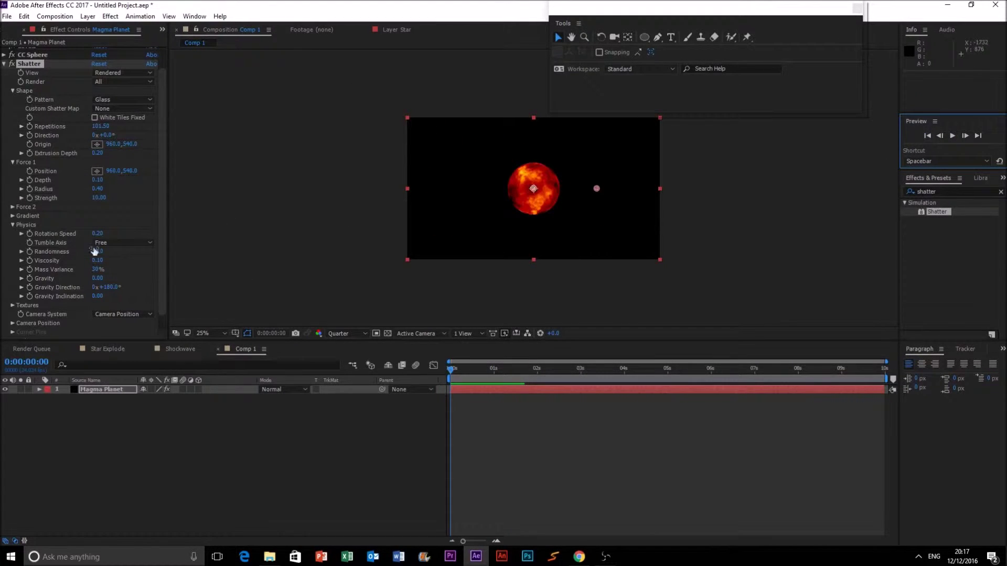
Raise Shatter's Rotation Speed to 0.59, preview the spinning fragments and return to the first frame
left_click_drag(98, 236, 120, 238)
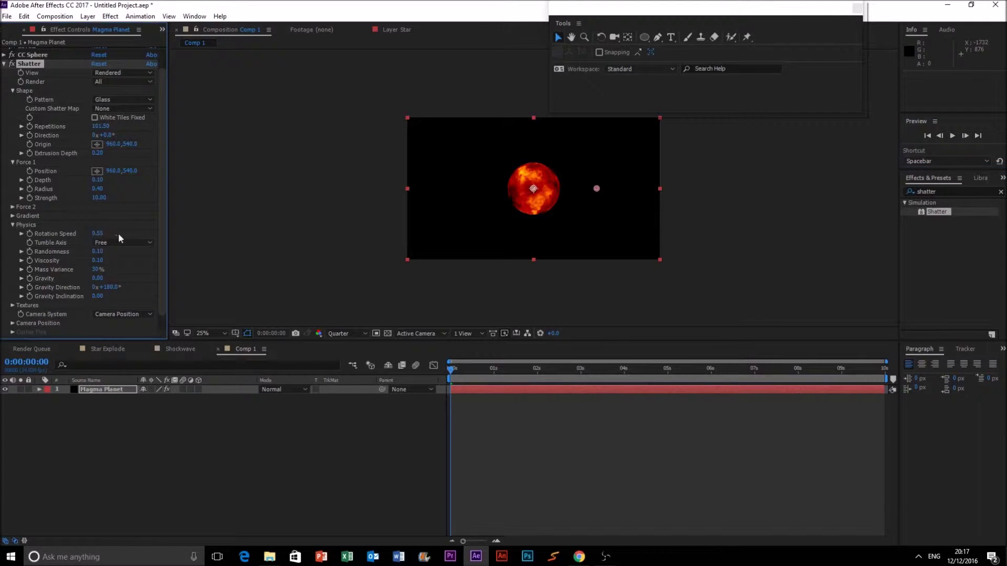
left_click(952, 136)
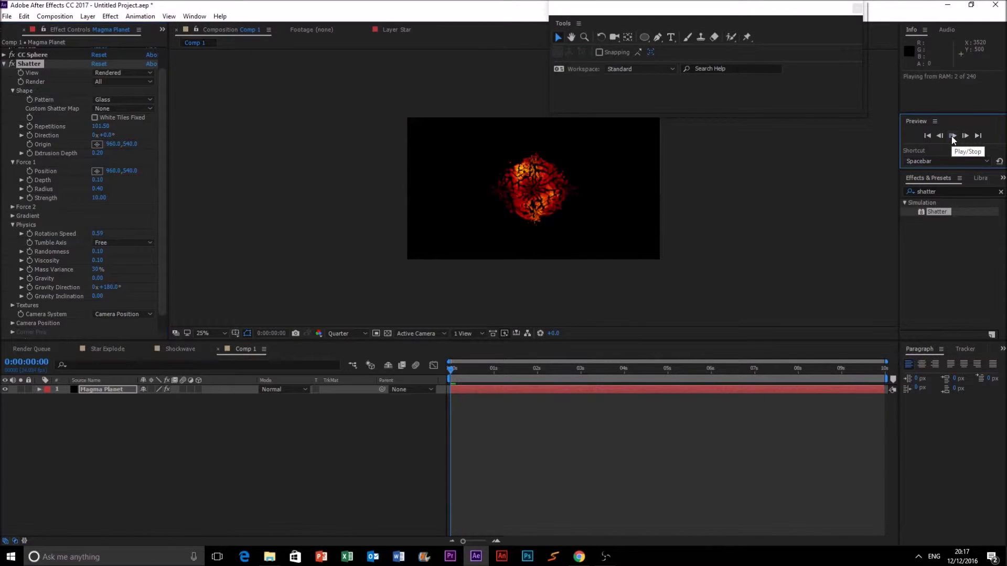
key("space")
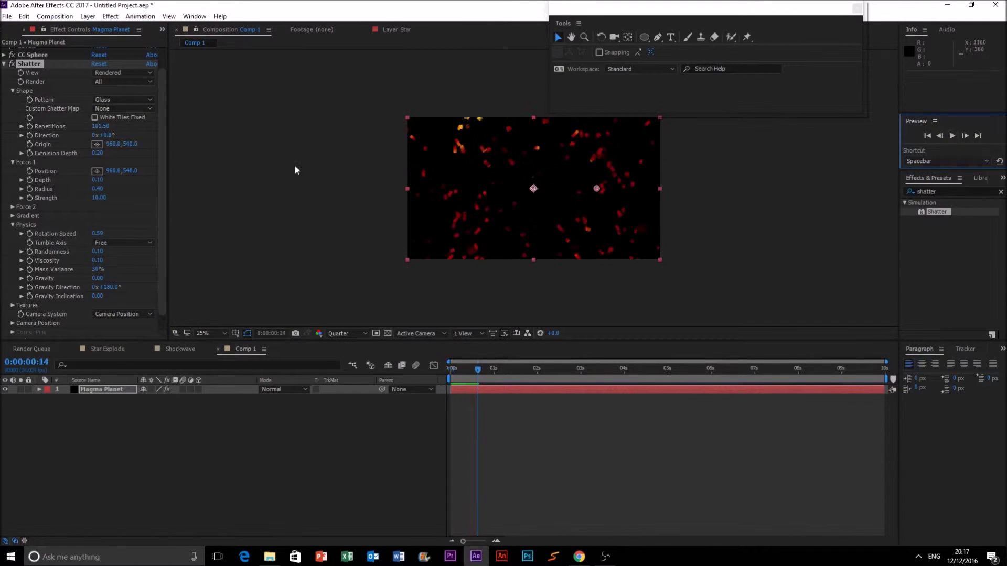
left_click(930, 133)
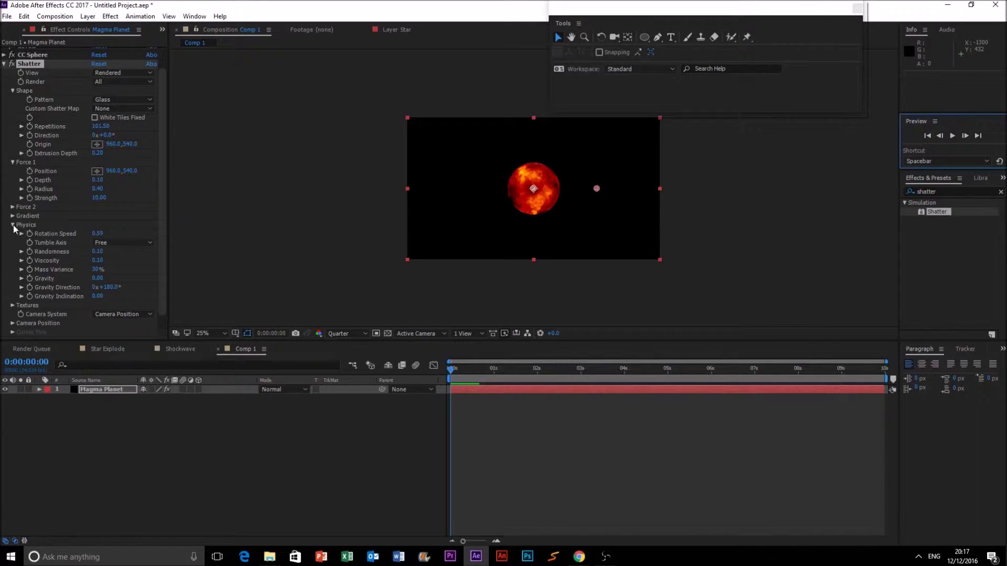
Collapse Shatter's Physics settings, preview the explosion at 50% magnification and return to the first frame
left_click(13, 225)
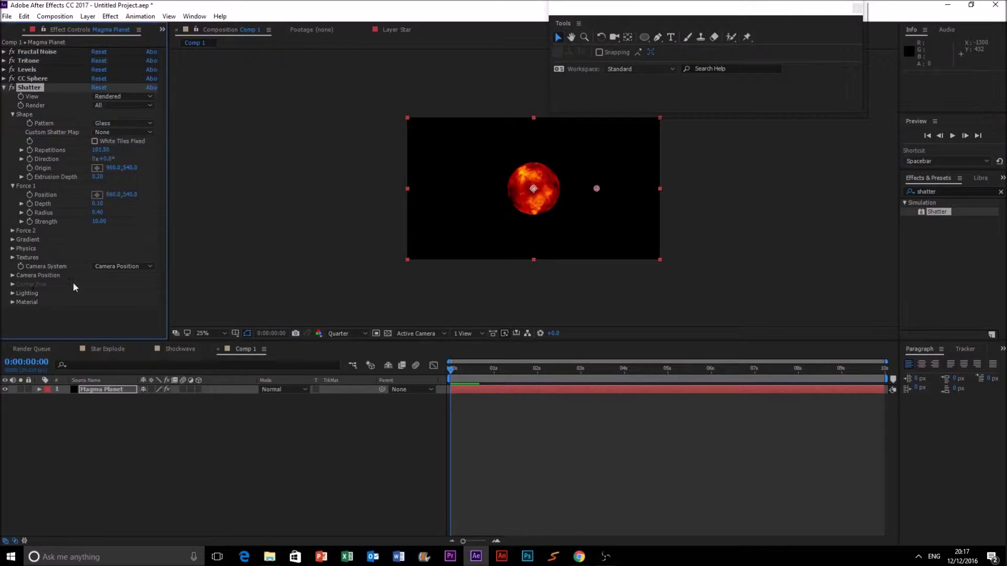
scroll(504, 240, "up", 4)
scroll(520, 231, "down", 5)
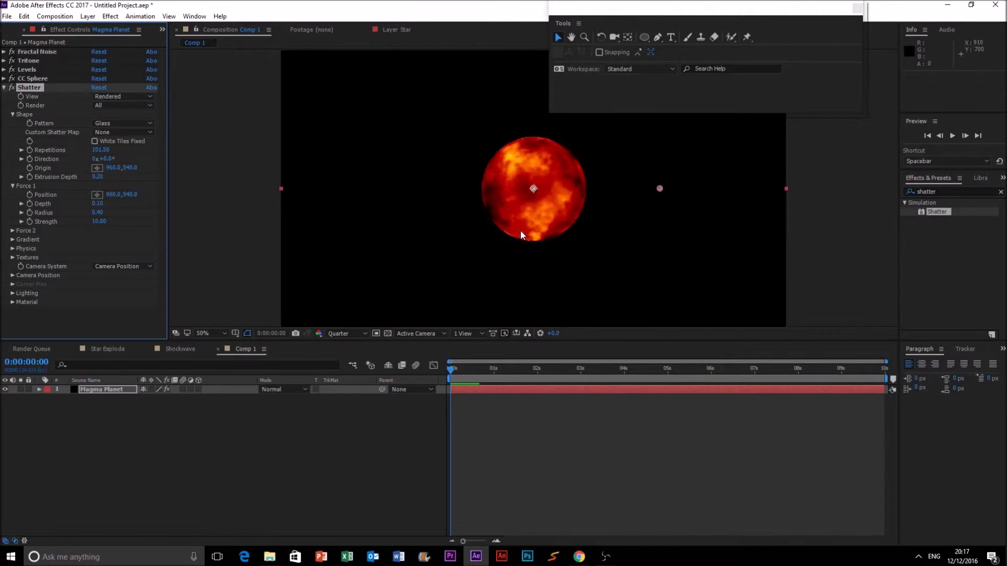
scroll(520, 231, "up", 2)
scroll(520, 231, "up", 2)
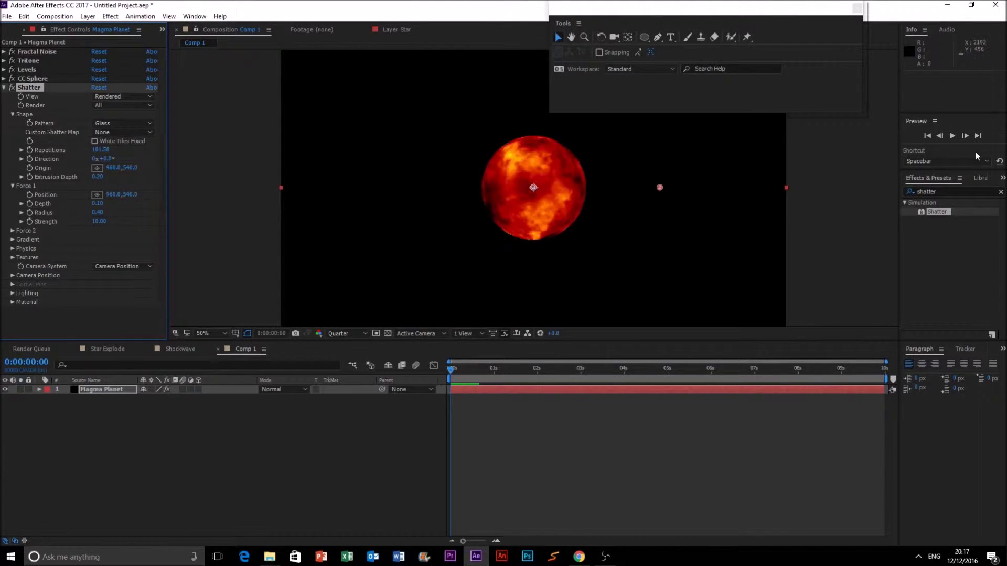
left_click(952, 135)
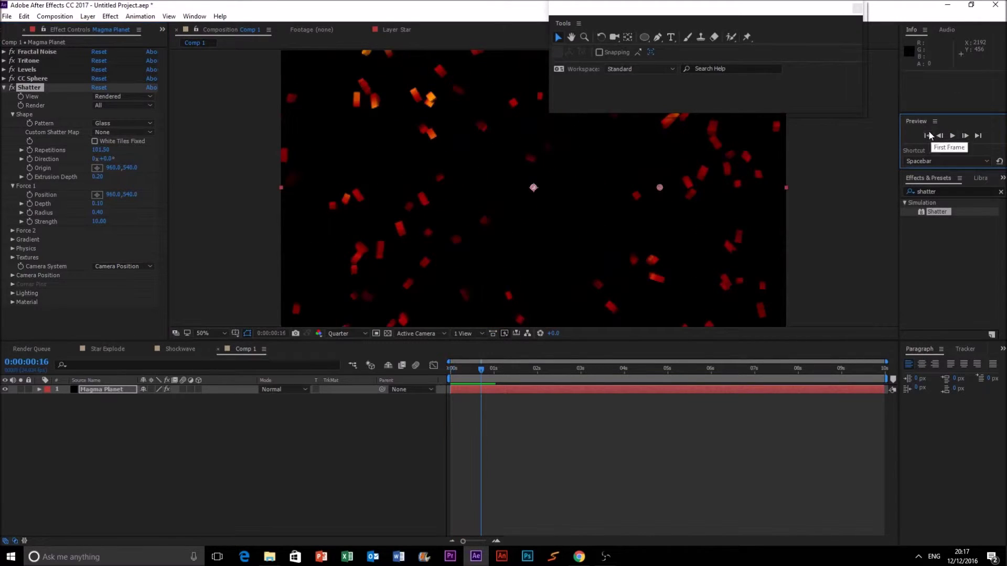
left_click(953, 135)
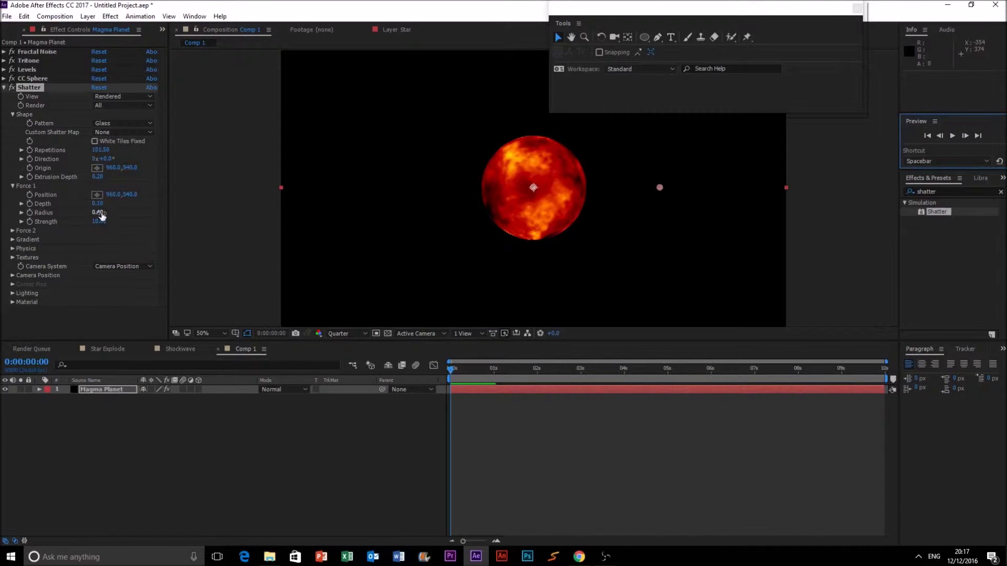
Keyframe Shatter's Force 1 Radius at 0 on the first frame and 0.15 at 0:00:03:00
left_click_drag(102, 215, 16, 213)
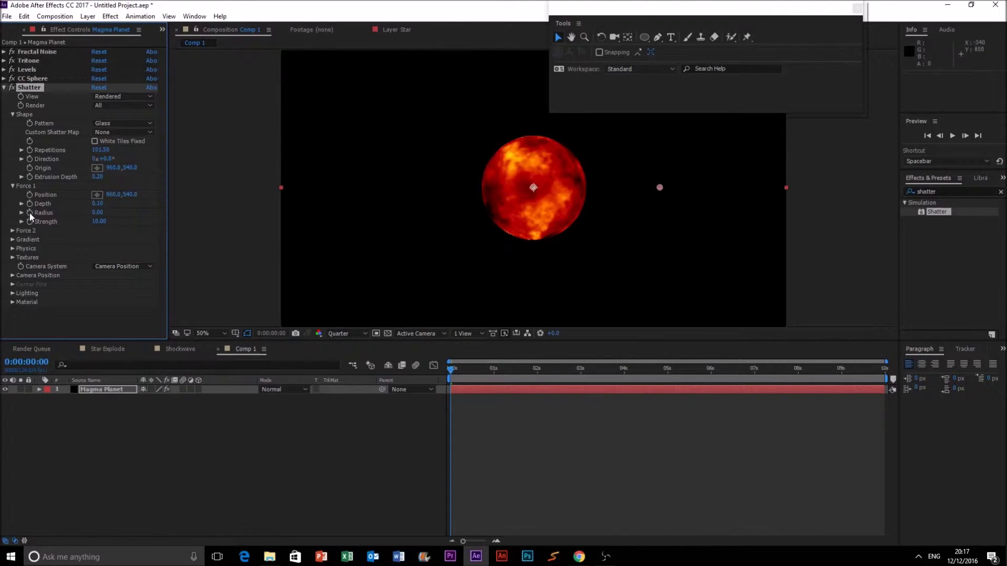
left_click_drag(466, 370, 582, 369)
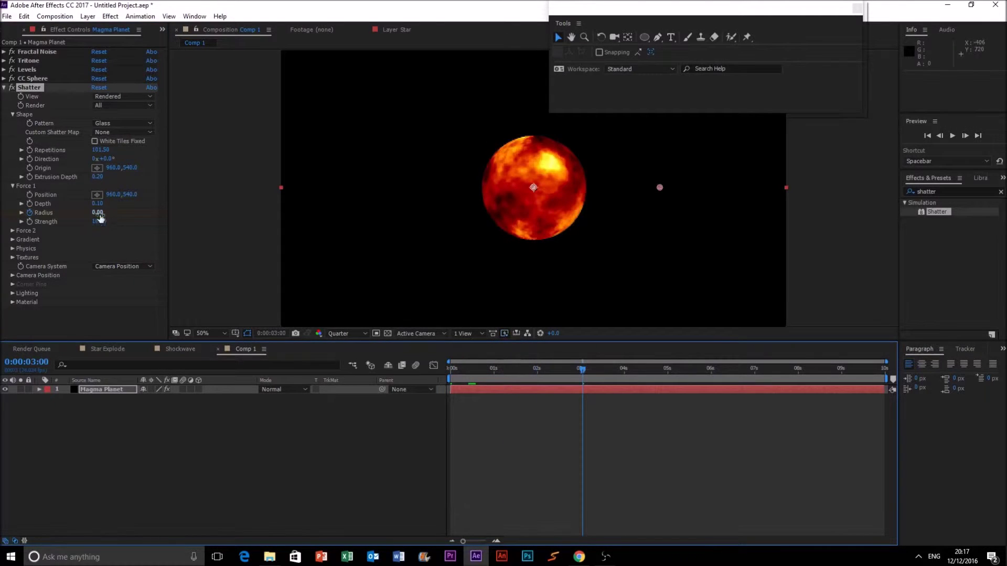
left_click_drag(99, 211, 136, 217)
left_click(118, 212)
type("0.15")
key("Return")
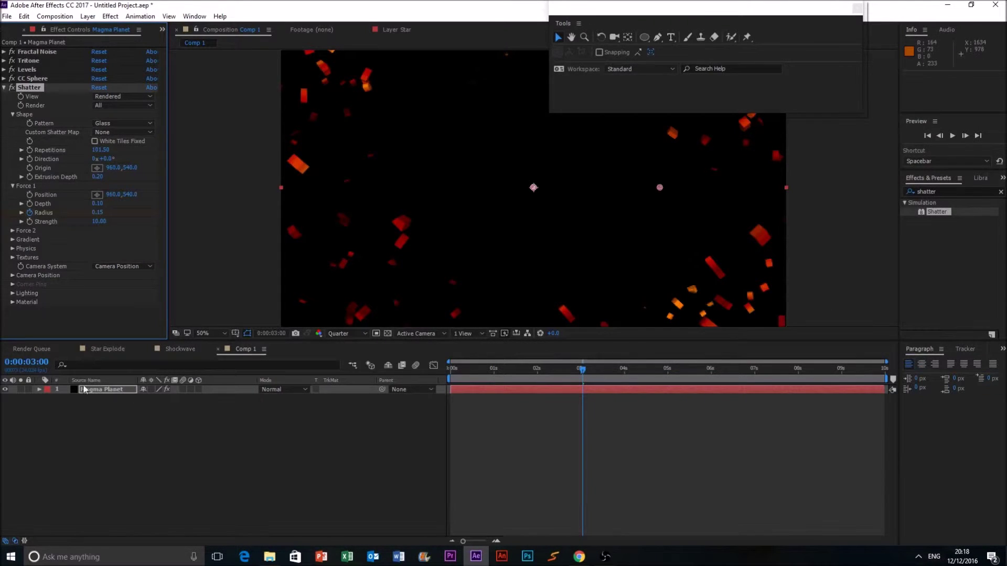
Expand the Magma Planet layer's effects in the timeline and collapse the Fractal Noise and CC Sphere properties
left_click(39, 390)
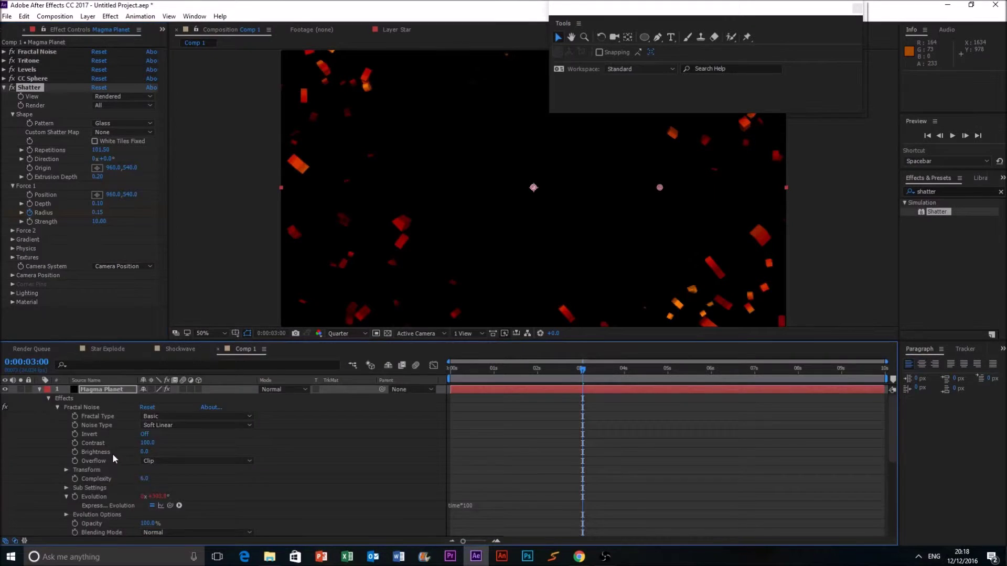
scroll(113, 454, "down", 1)
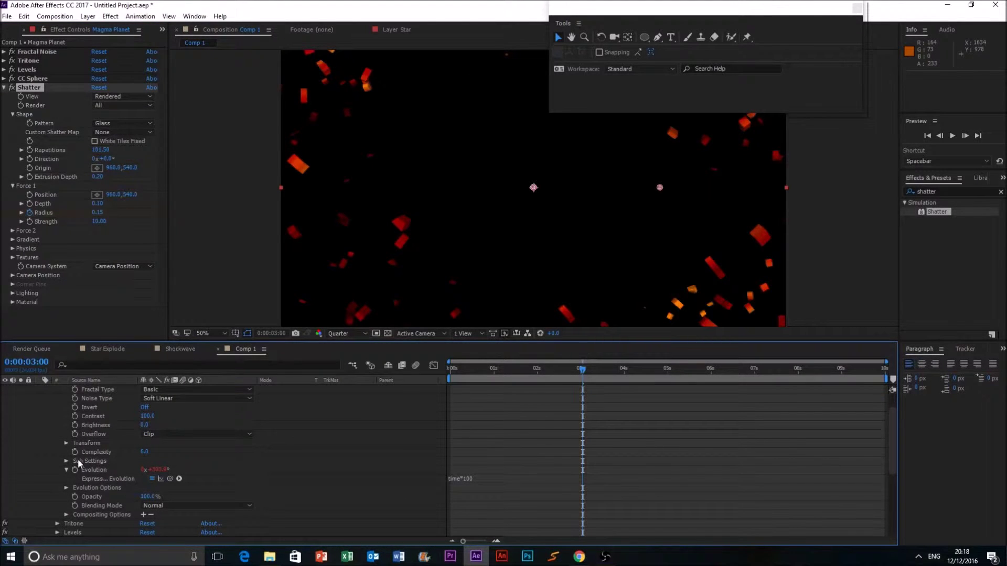
scroll(68, 434, "up", 1)
left_click(57, 408)
left_click(58, 434)
left_click(121, 477)
left_click(73, 443)
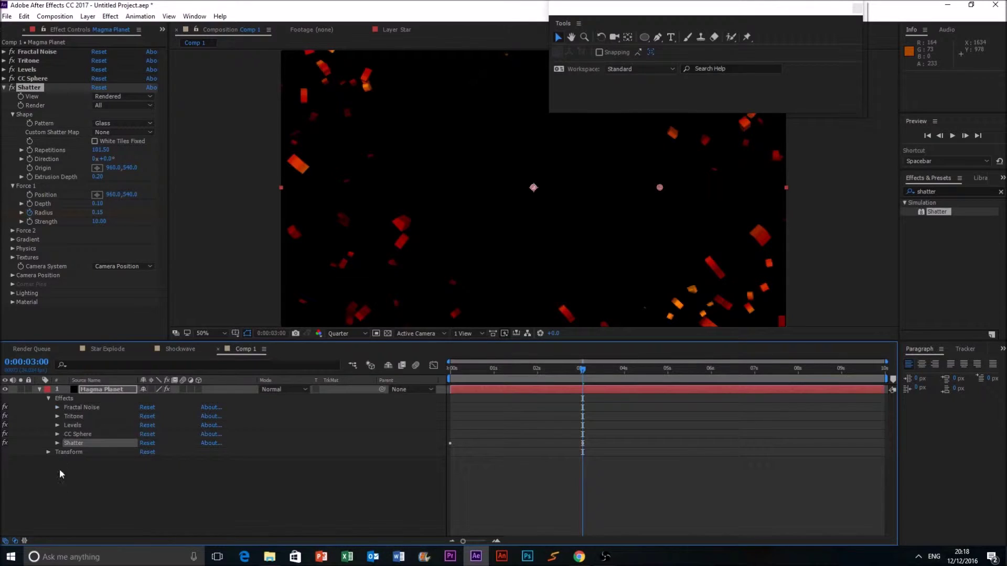
Reveal Shatter's Force 1 Radius keyframes, move the first one to 0:00:02:21 and check the frames around it
left_click(57, 443)
scroll(62, 446, "down", 2)
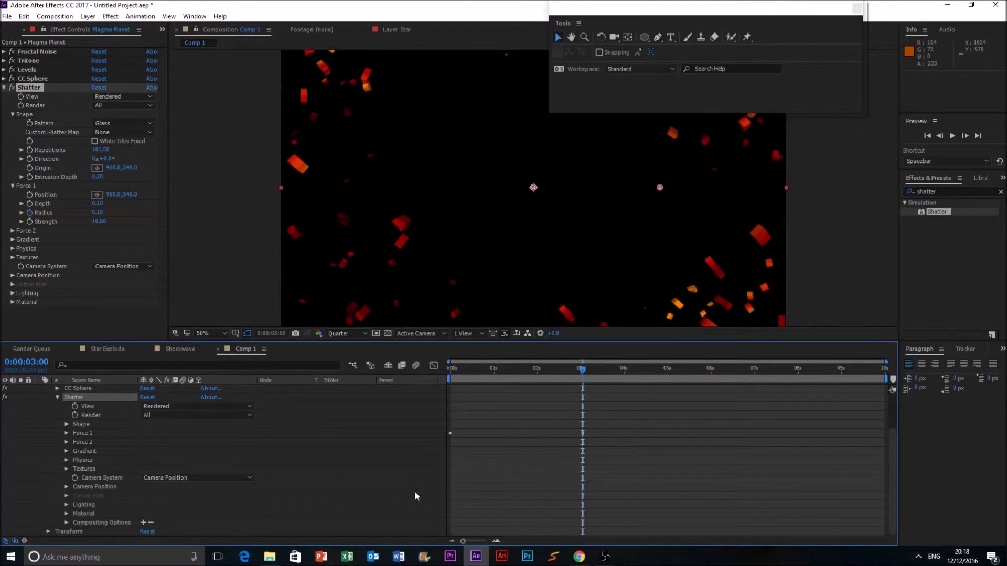
left_click(66, 442)
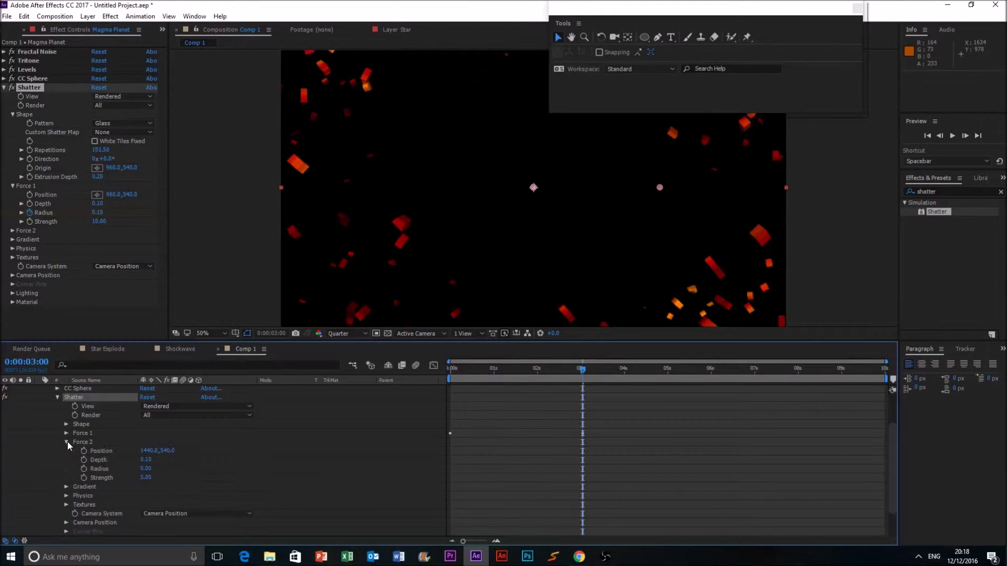
left_click(67, 442)
left_click(66, 433)
left_click(84, 459)
scroll(541, 467, "down", 2)
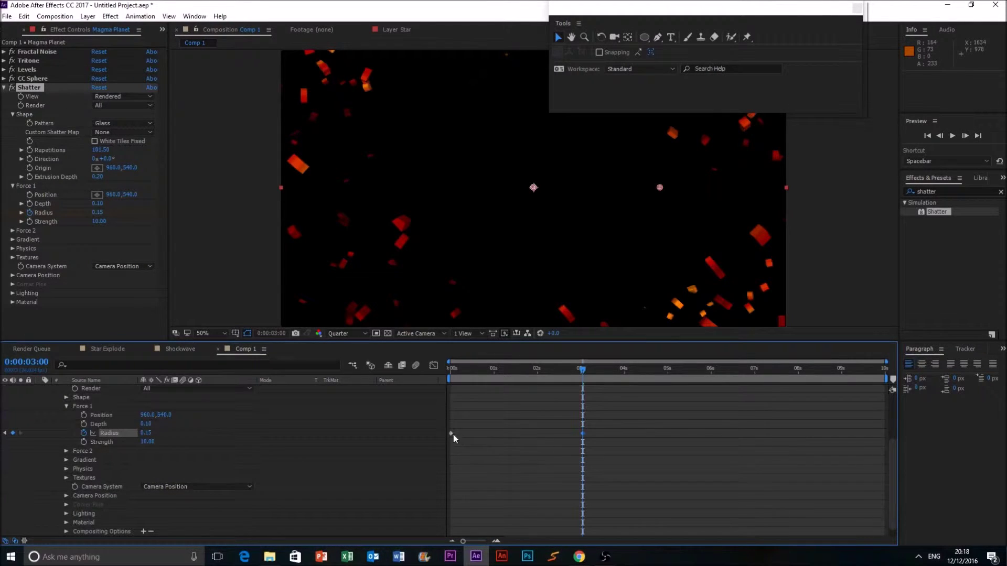
left_click_drag(456, 433, 579, 443)
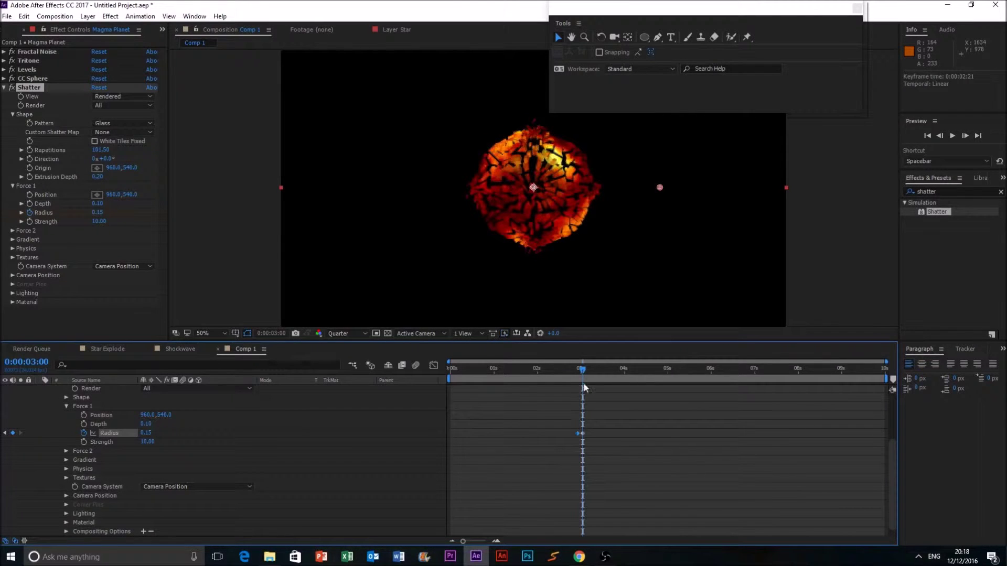
left_click_drag(586, 369, 580, 369)
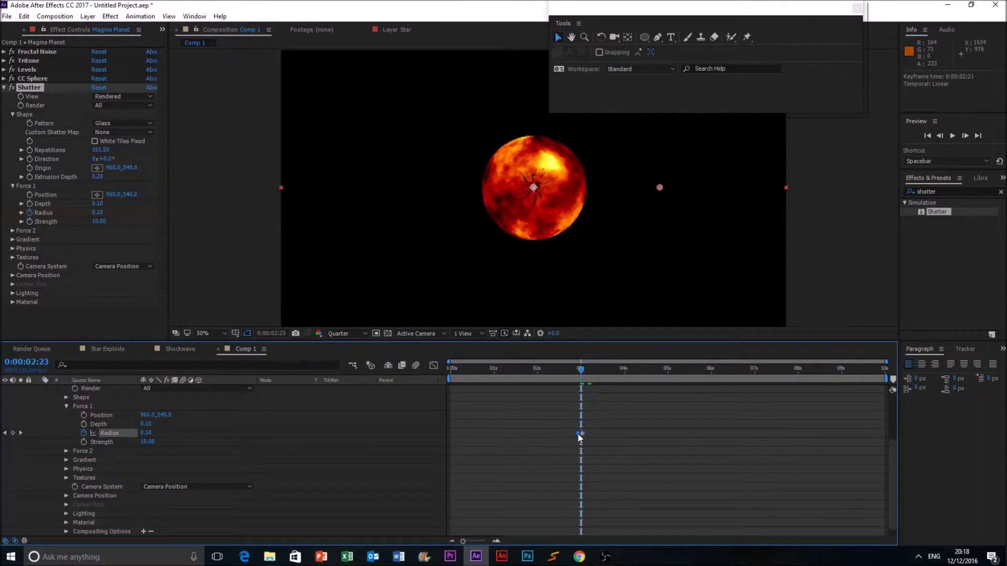
Preview the delayed explosion from the first frame, return to the start and collapse the layer's effect properties
left_click_drag(580, 369, 450, 370)
left_click(951, 138)
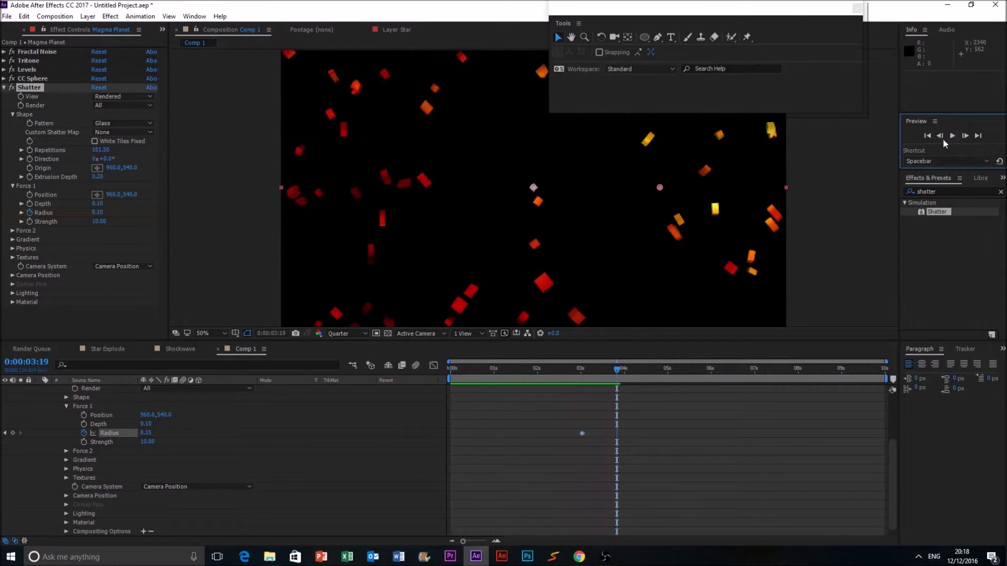
key("space")
scroll(23, 392, "up", 3)
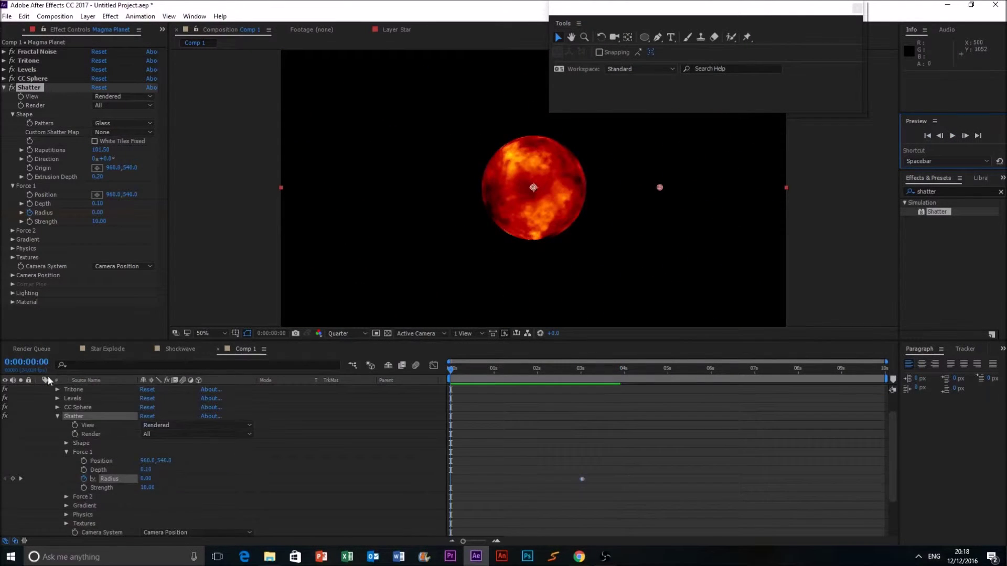
left_click(56, 443)
left_click(48, 398)
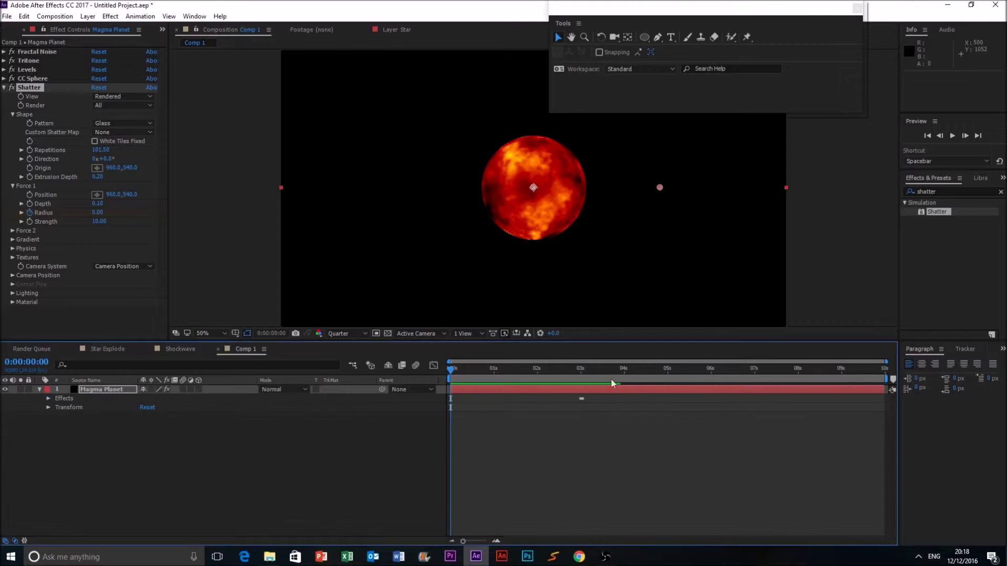
scroll(510, 192, "down", 2)
scroll(534, 202, "up", 2)
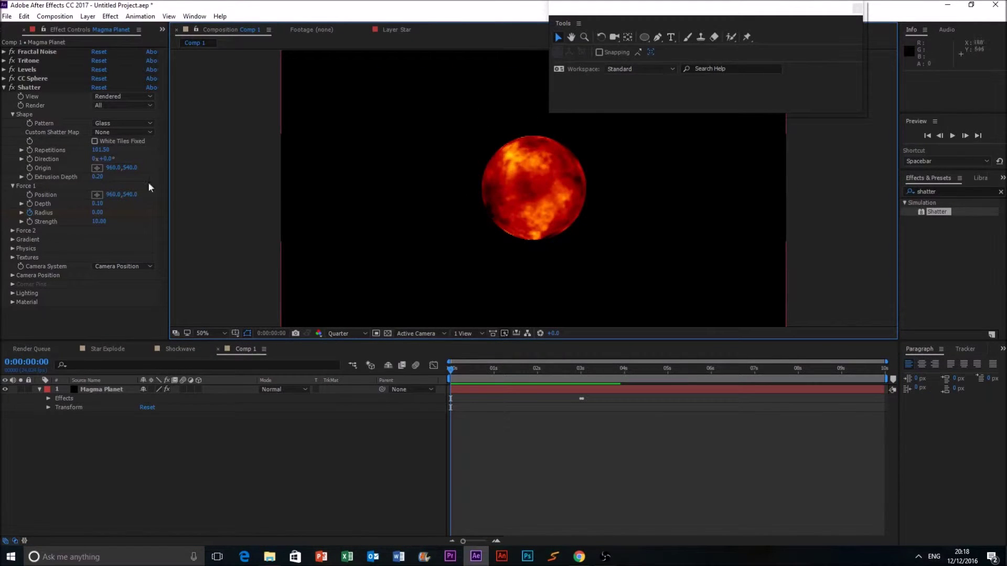
Add the FireCracker_03_WMV V9.mp4 footage from the project to Comp 1 beneath the Magma Planet layer
left_click(162, 30)
left_click(175, 45)
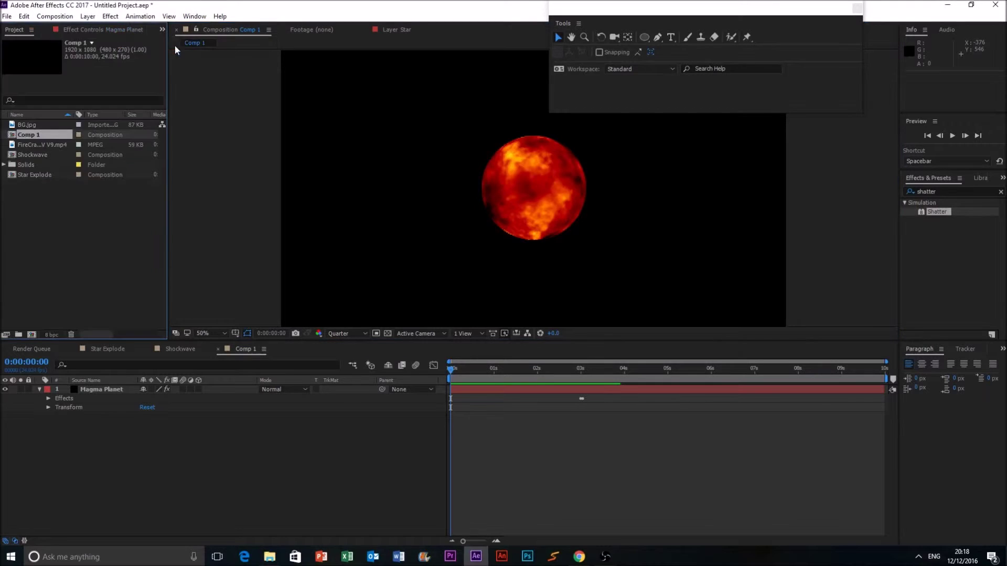
left_click(149, 188)
scroll(564, 233, "down", 2)
scroll(564, 233, "up", 2)
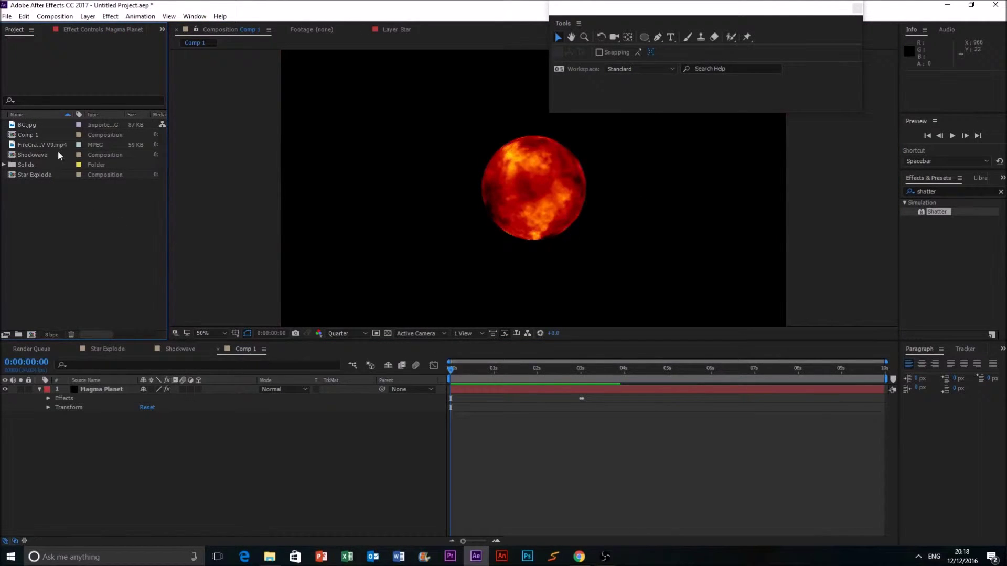
left_click(41, 144)
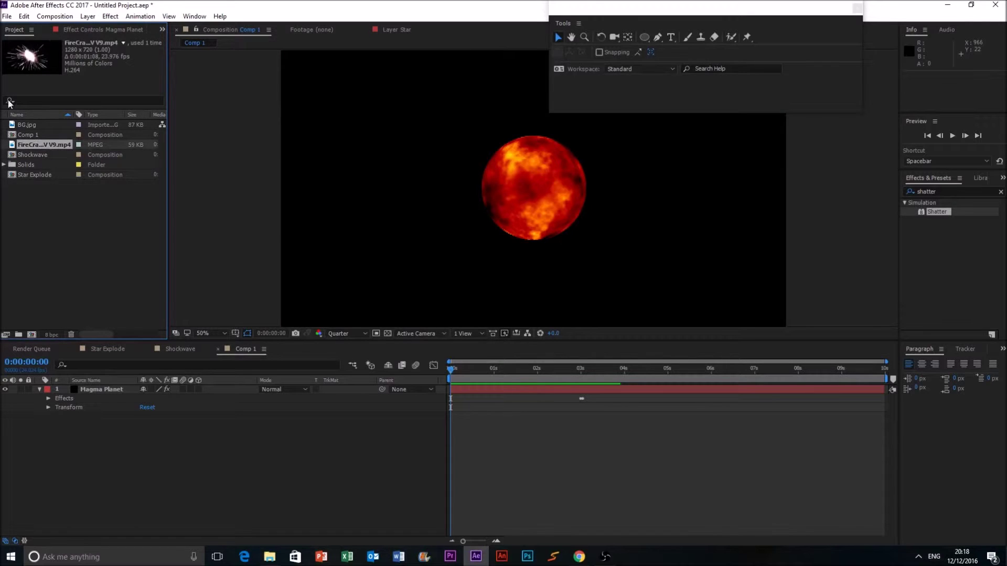
left_click_drag(51, 146, 81, 431)
left_click(39, 389)
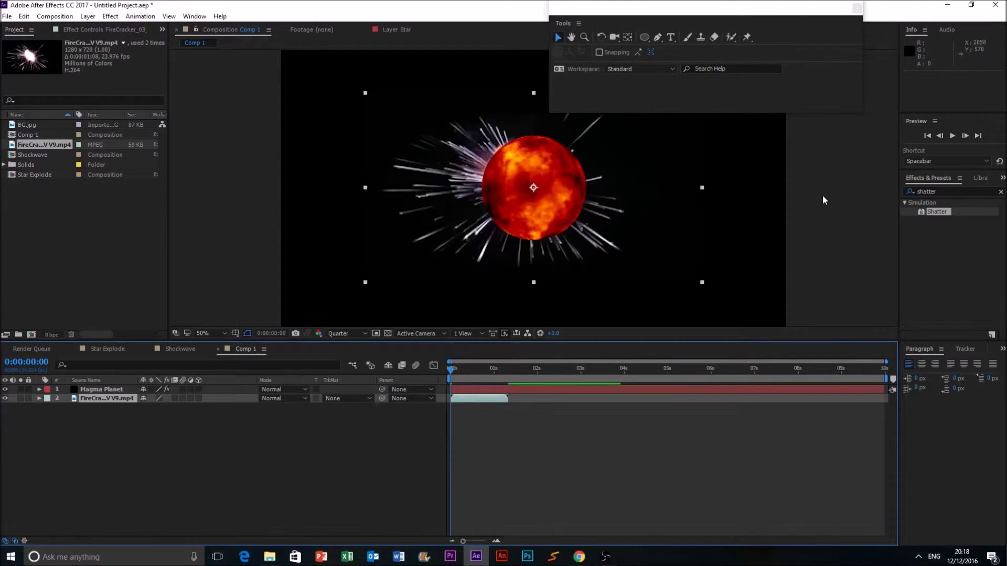
Try the firecracker footage above the Magma Planet layer in a preview, moving it back below the planet
left_click_drag(96, 399, 100, 386)
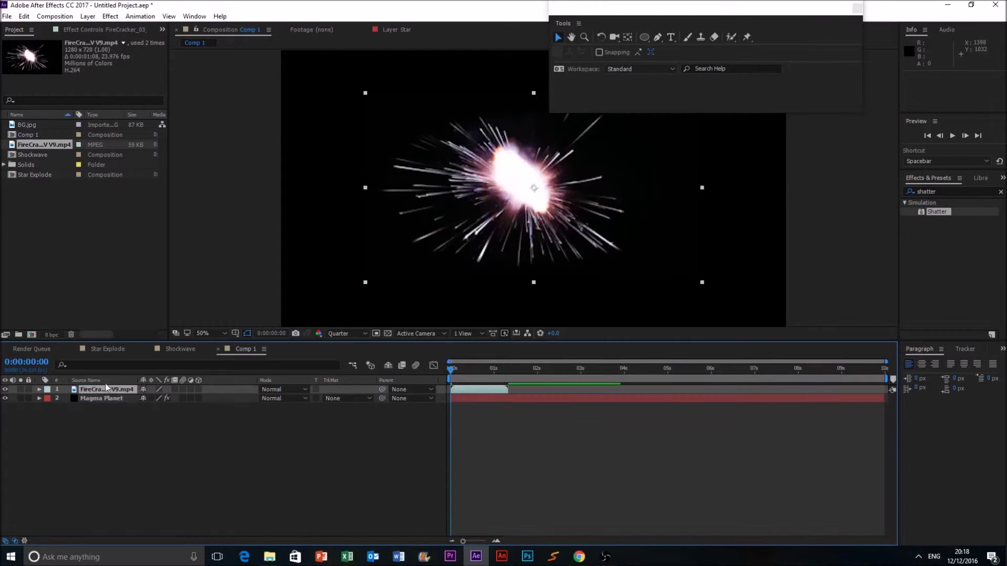
left_click(954, 145)
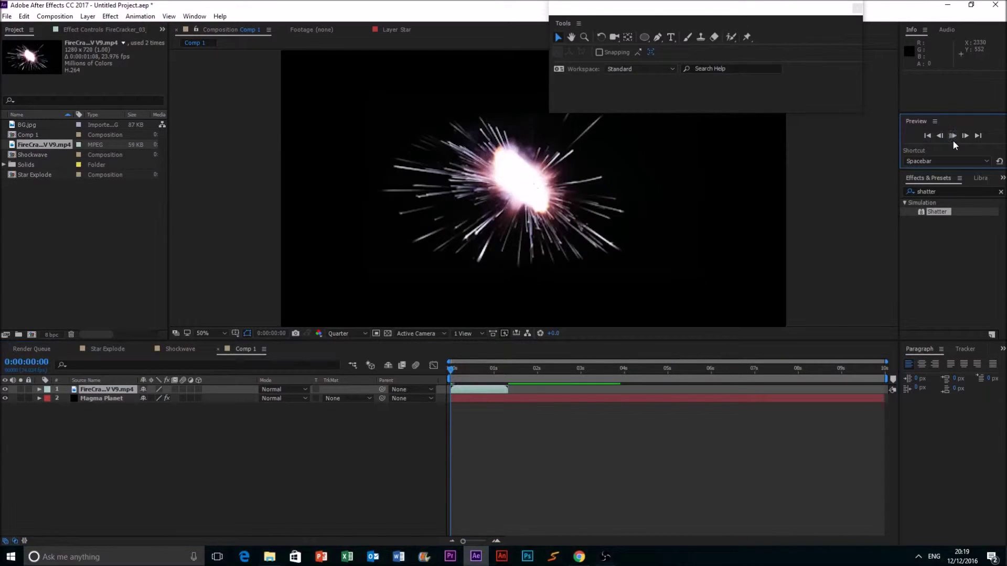
left_click(952, 136)
key("space")
left_click_drag(105, 389, 131, 409)
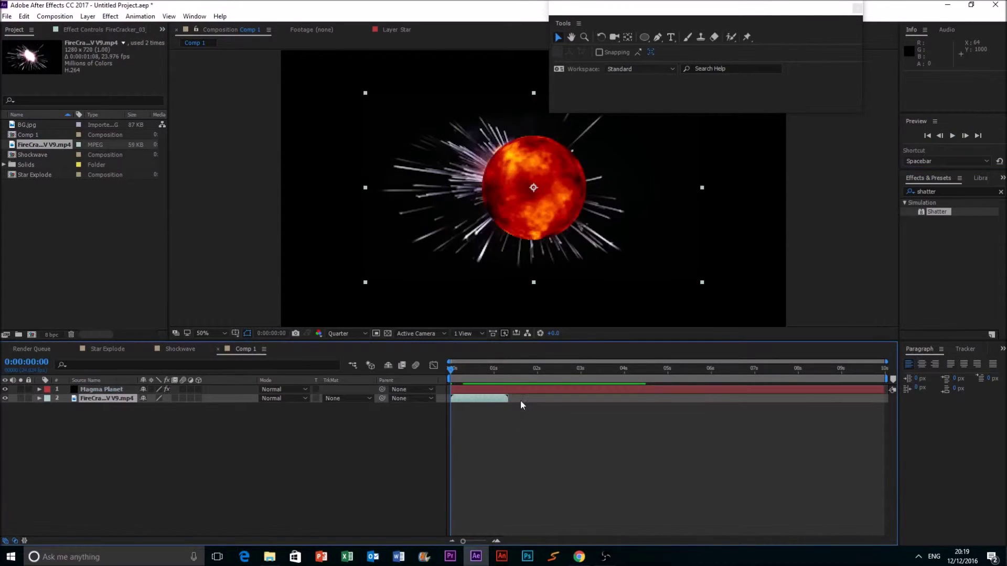
Shift the firecracker clip to start at 0:00:03:00 and nudge its position to 984, 544
left_click(477, 370)
left_click_drag(478, 371, 586, 383)
left_click(941, 137)
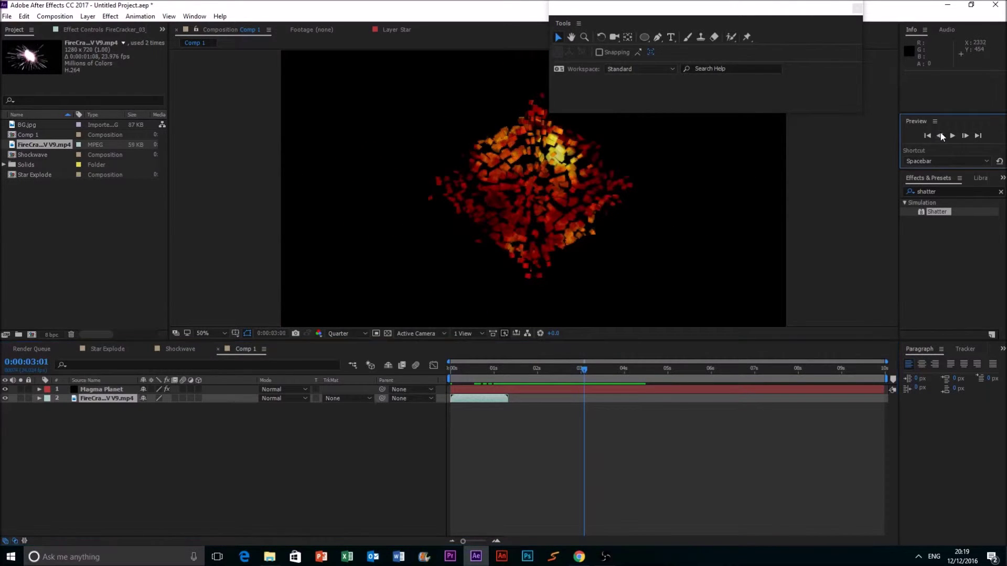
left_click(941, 136)
left_click(965, 136)
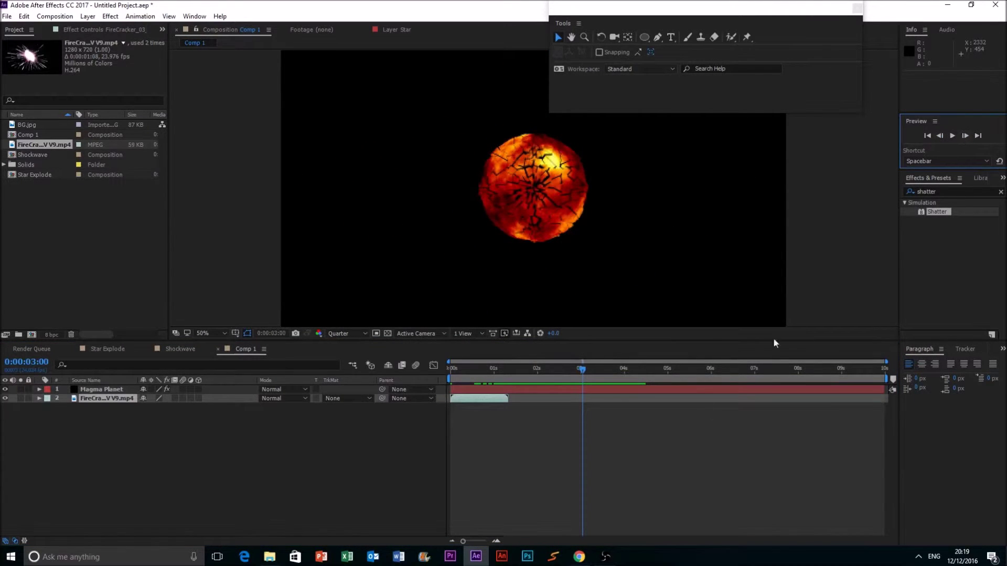
left_click_drag(464, 398, 597, 398)
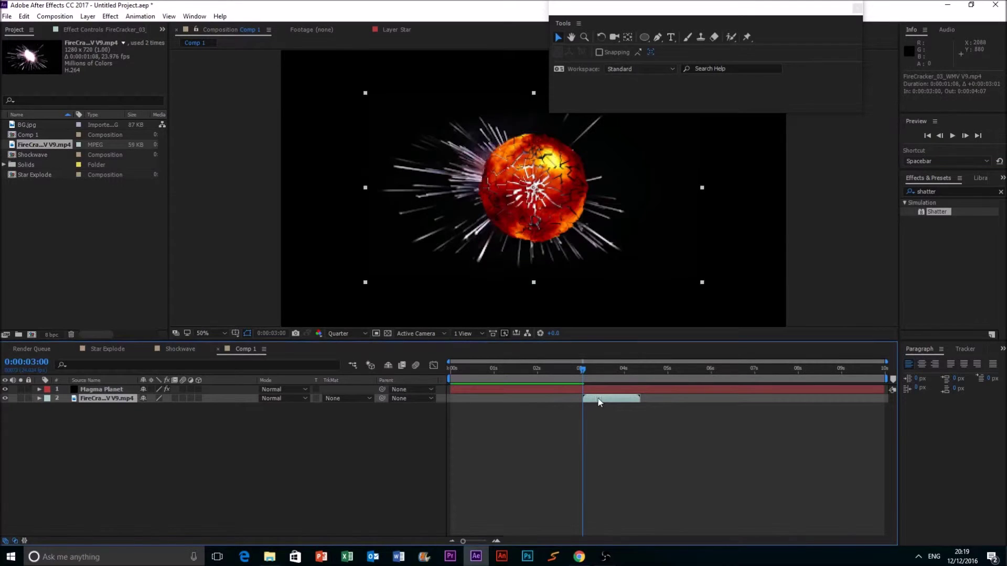
left_click_drag(571, 261, 576, 261)
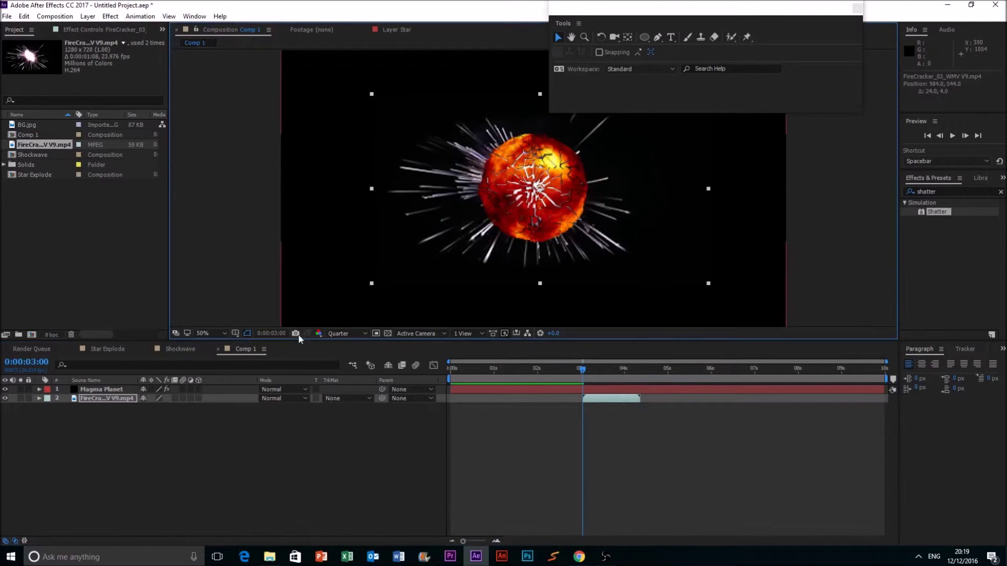
Scale the firecracker clip down to about 34%, 52% to fit the planet and preview the composition
left_click_drag(372, 284, 483, 241)
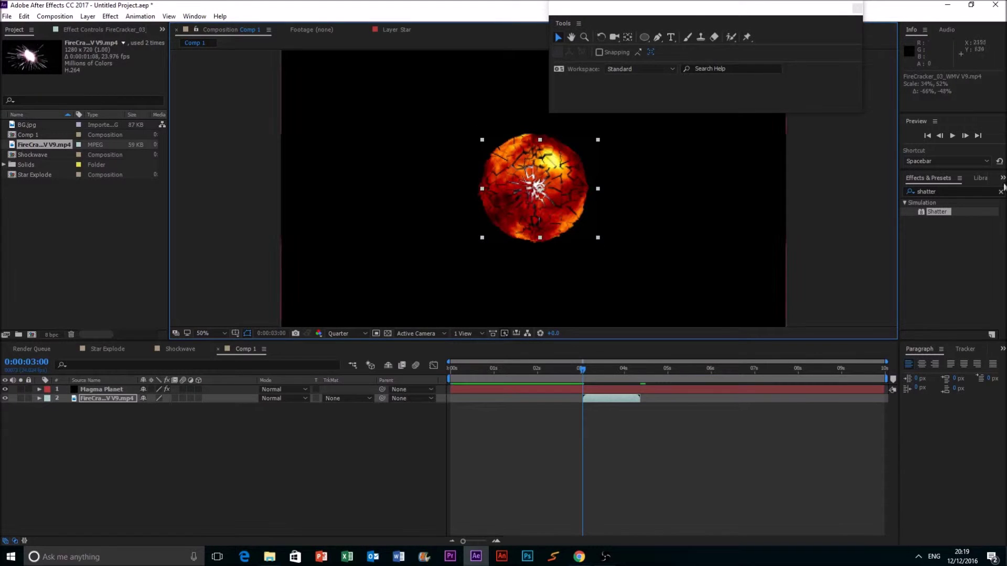
left_click(953, 136)
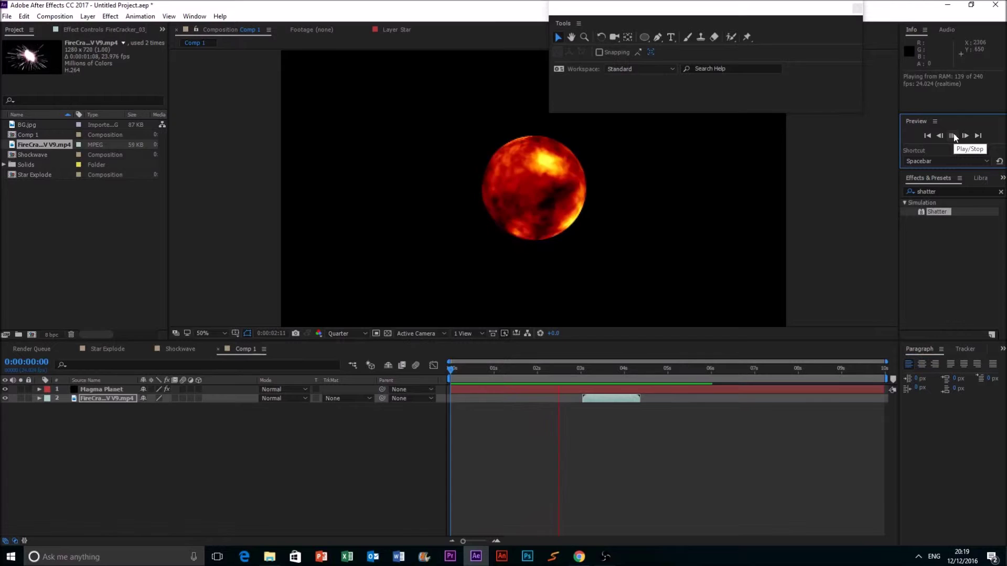
left_click(948, 138)
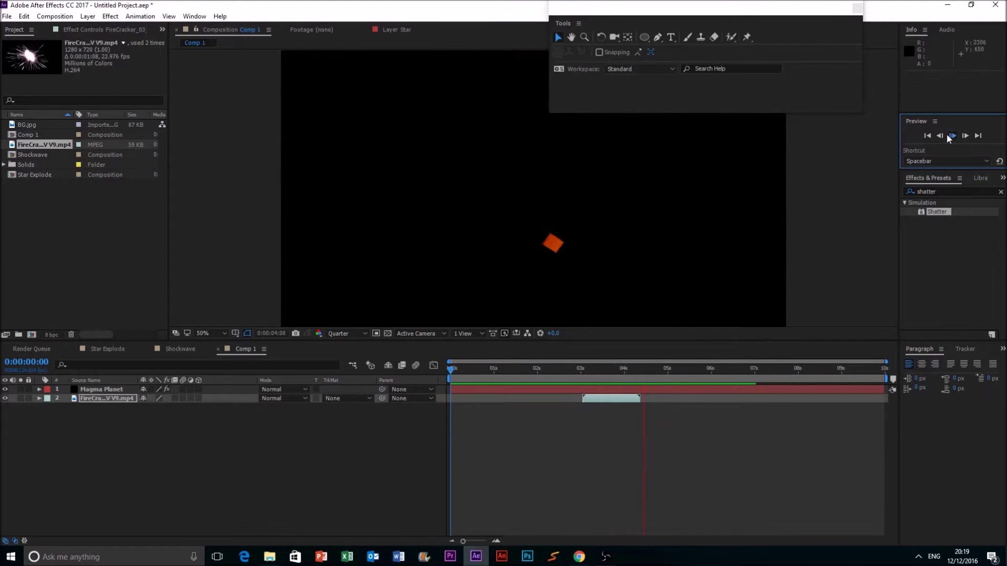
Apply the Glow effect to the firecracker clip and move the current time to 0:00:03:01
left_click_drag(566, 375, 588, 376)
left_click(939, 192)
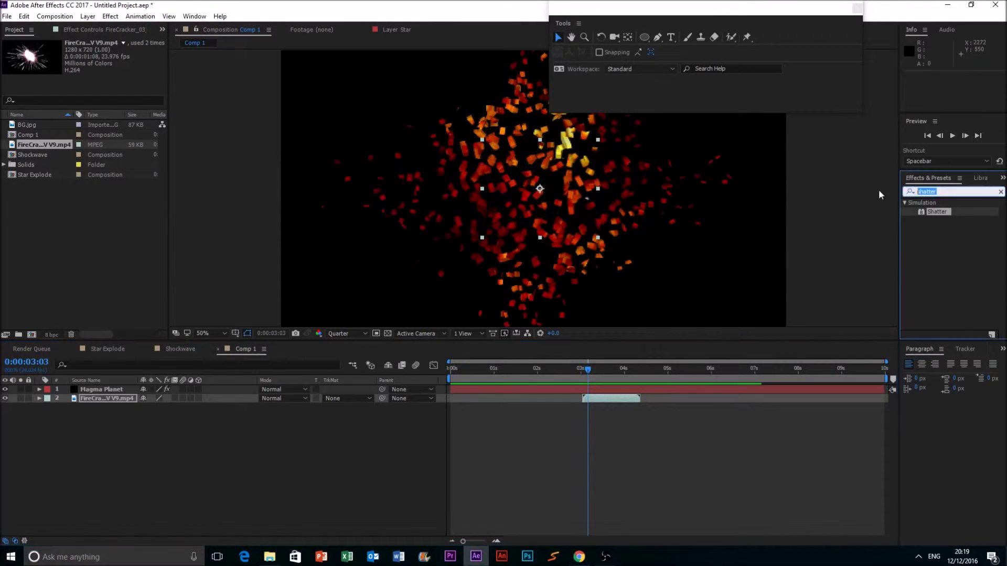
type("glow")
left_click_drag(944, 319, 128, 400)
left_click_drag(588, 373, 583, 373)
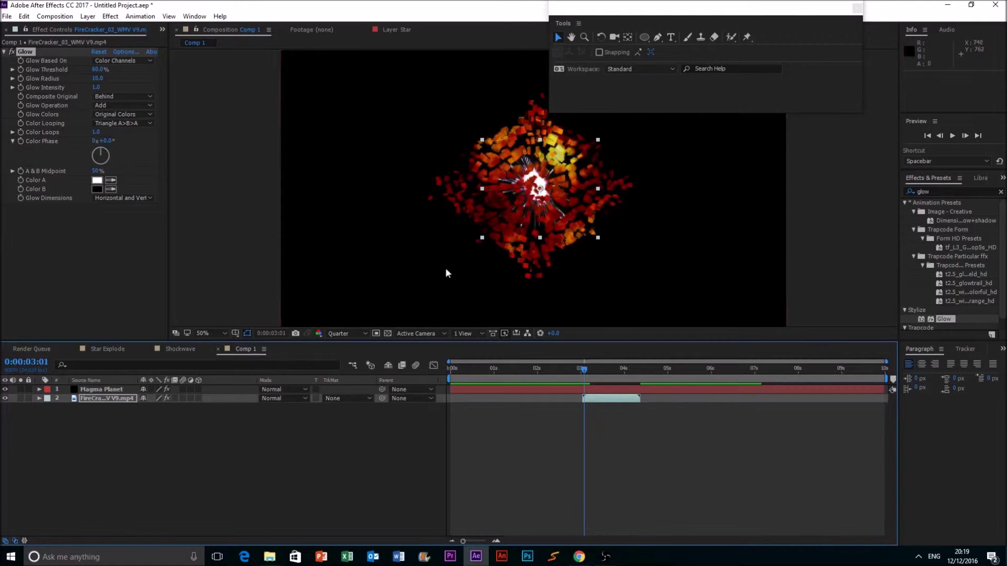
Hide the Magma Planet layer and set the firecracker's Glow threshold to about 46.2%, radius to 32 and intensity to 1.3
left_click(5, 389)
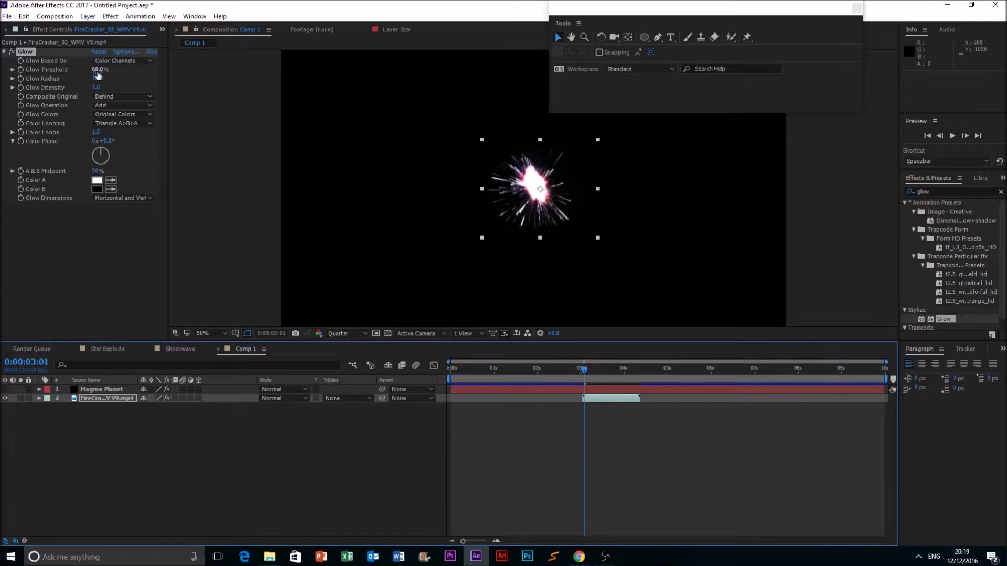
mouse_move(97, 71)
left_mouse_down()
mouse_move(79, 72)
mouse_move(114, 81)
left_mouse_up()
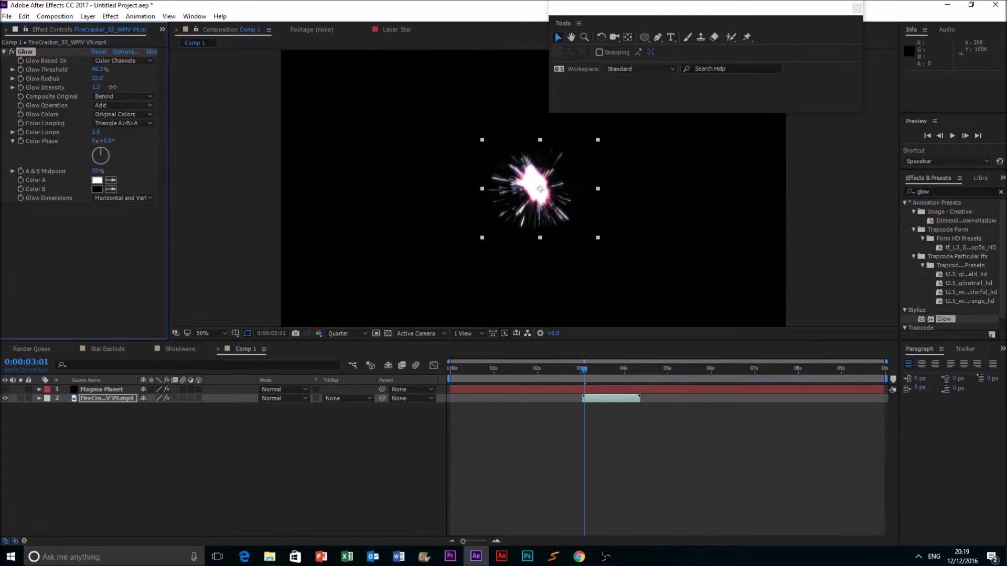
Switch the Glow colors to A & B Colors and set Color A to orange FF8A00
left_click(122, 117)
left_click(131, 135)
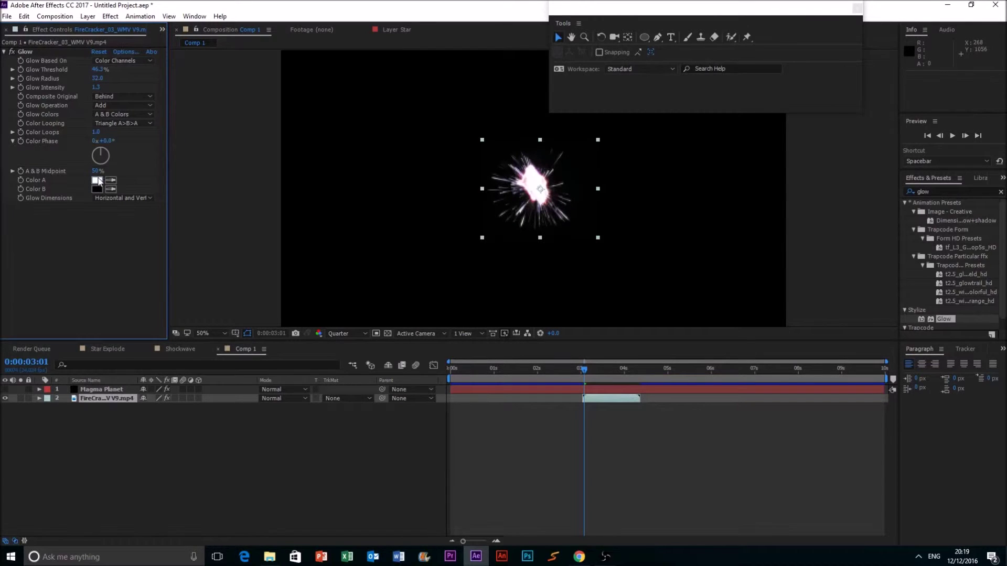
left_click(97, 180)
left_click(335, 372)
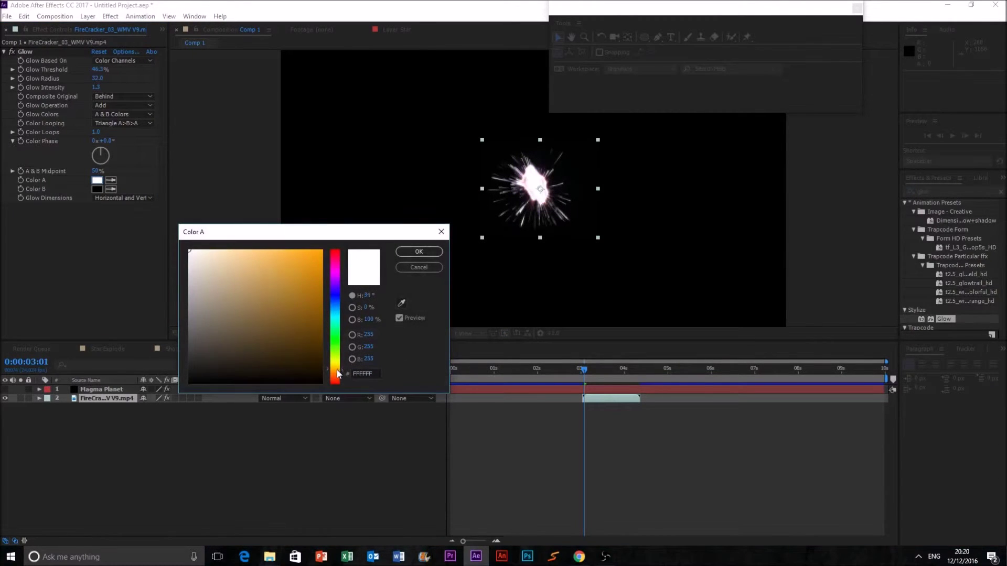
left_click(322, 250)
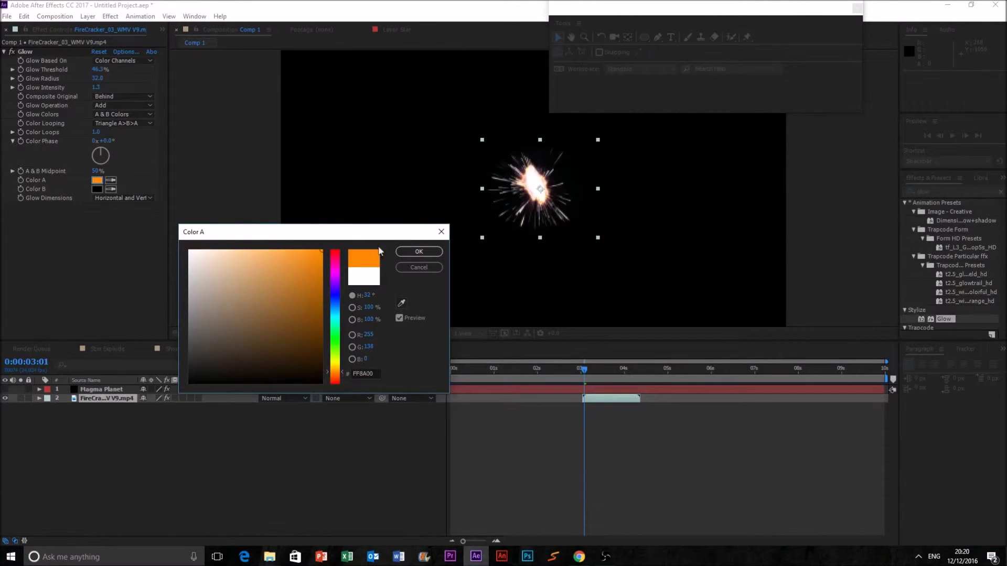
left_click(418, 251)
Set the Glow effect's Color B to a light yellow and deselect the firecracker layer
left_click(99, 189)
left_click(336, 358)
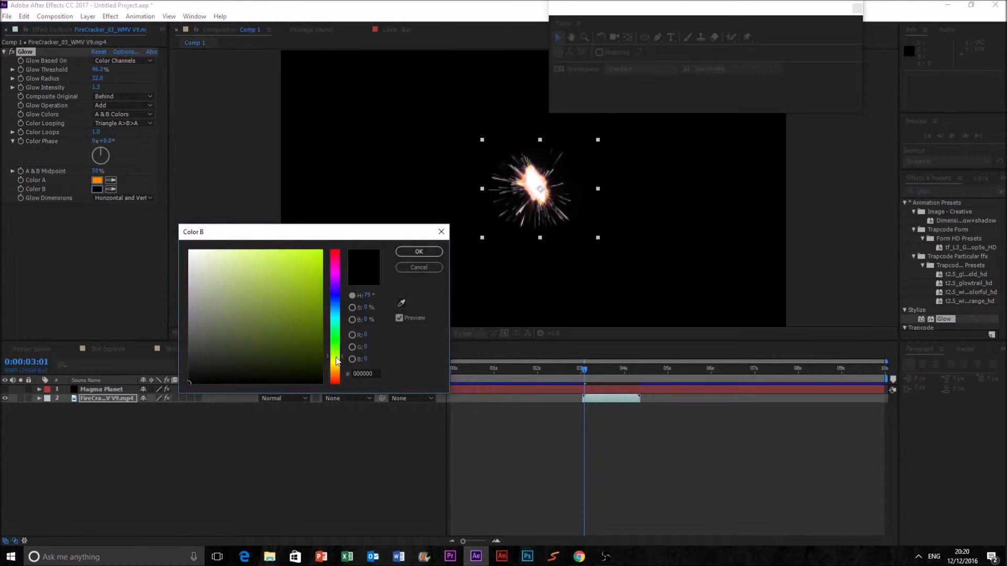
left_click_drag(314, 314, 273, 255)
left_click(414, 251)
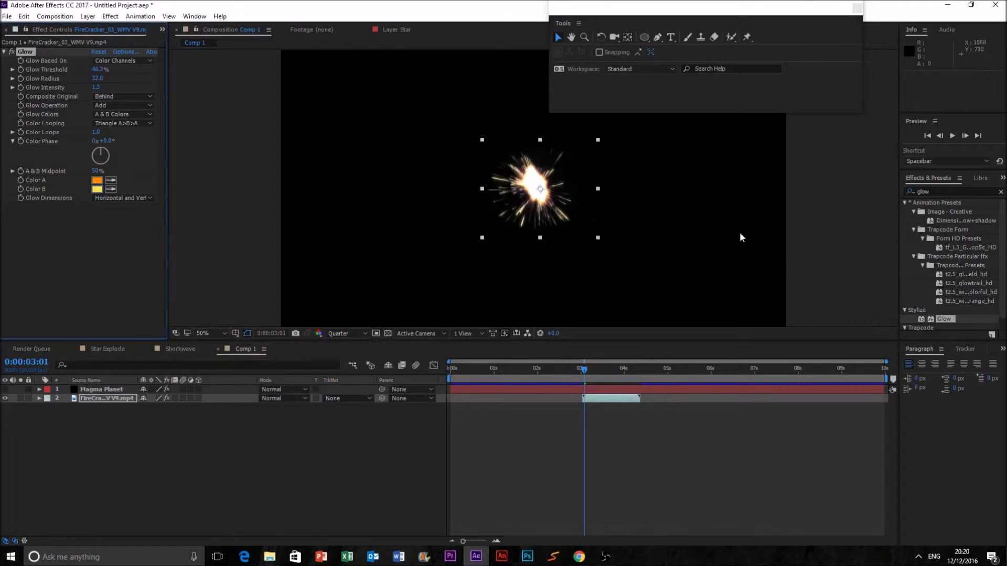
left_click(823, 233)
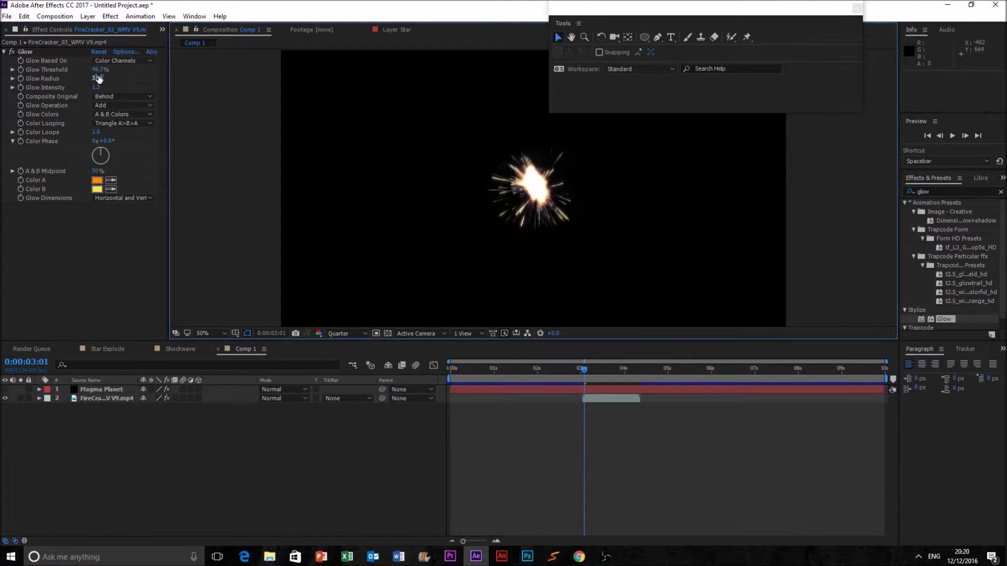
Strengthen the Glow to threshold 24.7%, radius 73 and intensity 1.6, and show the Magma Planet layer again
left_click_drag(97, 69, 120, 82)
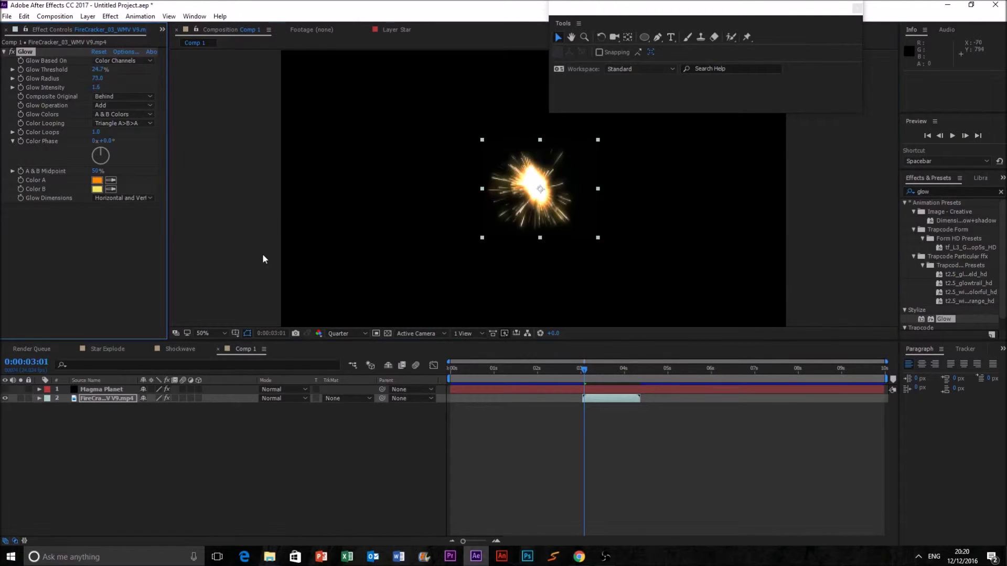
left_click(5, 389)
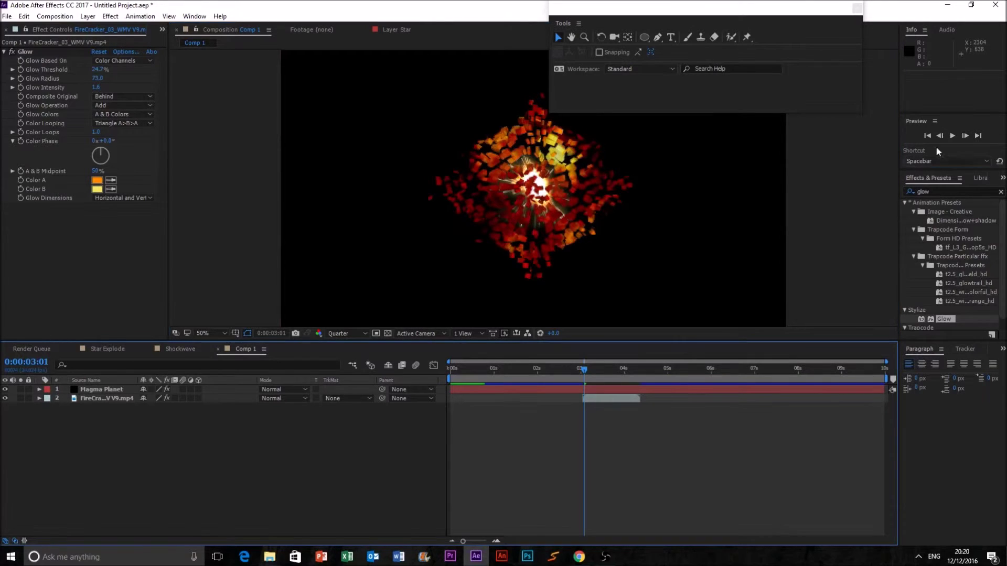
Preview Comp 1 with the glowing explosion, return to the start and collapse the Glow settings
left_click(952, 136)
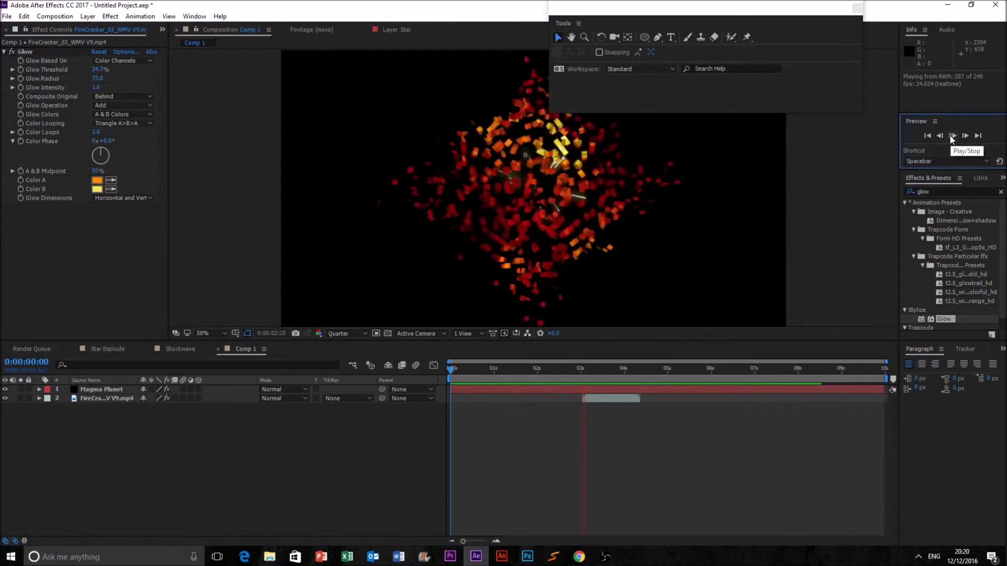
left_click(951, 134)
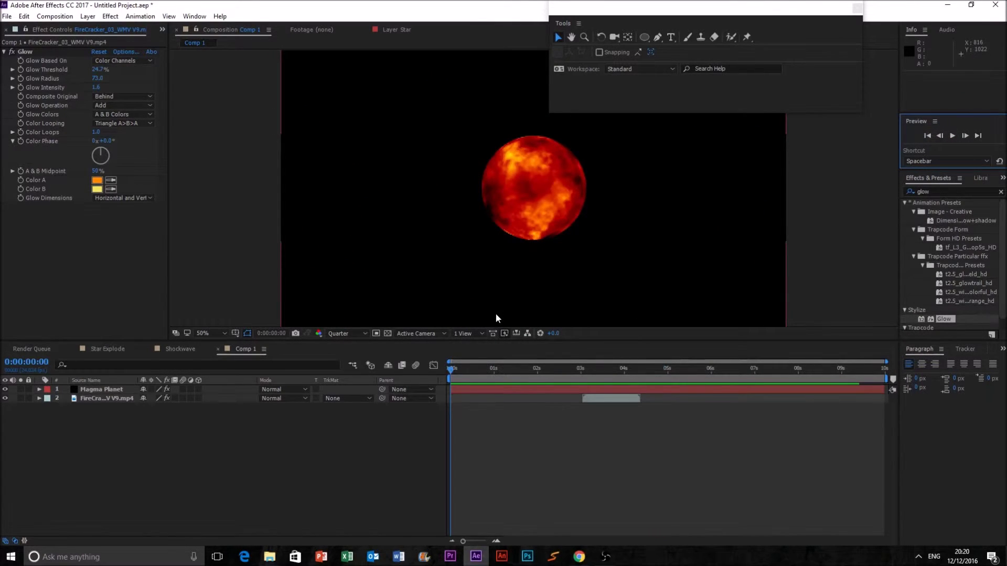
scroll(483, 245, "down", 2)
left_click(4, 52)
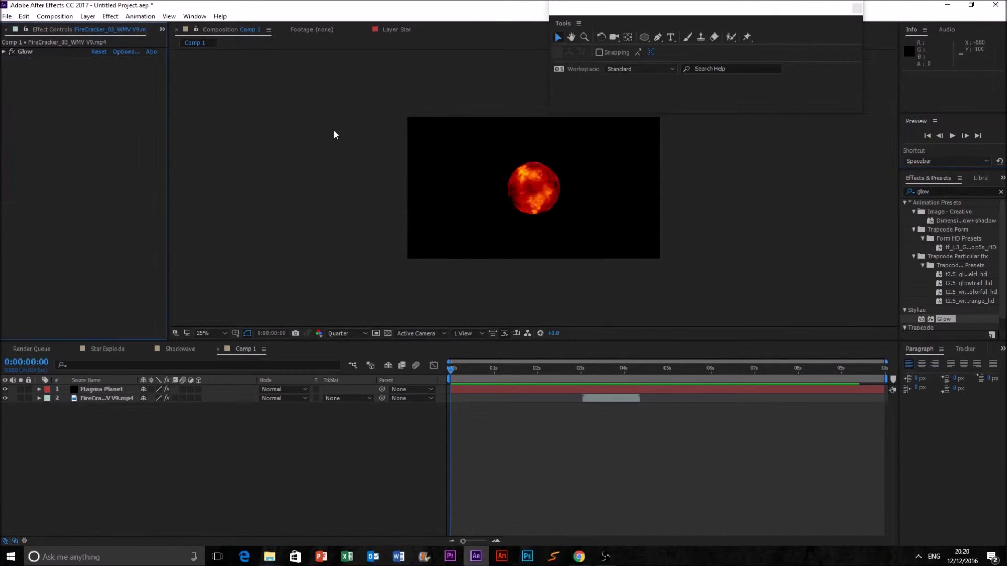
scroll(513, 190, "up", 2)
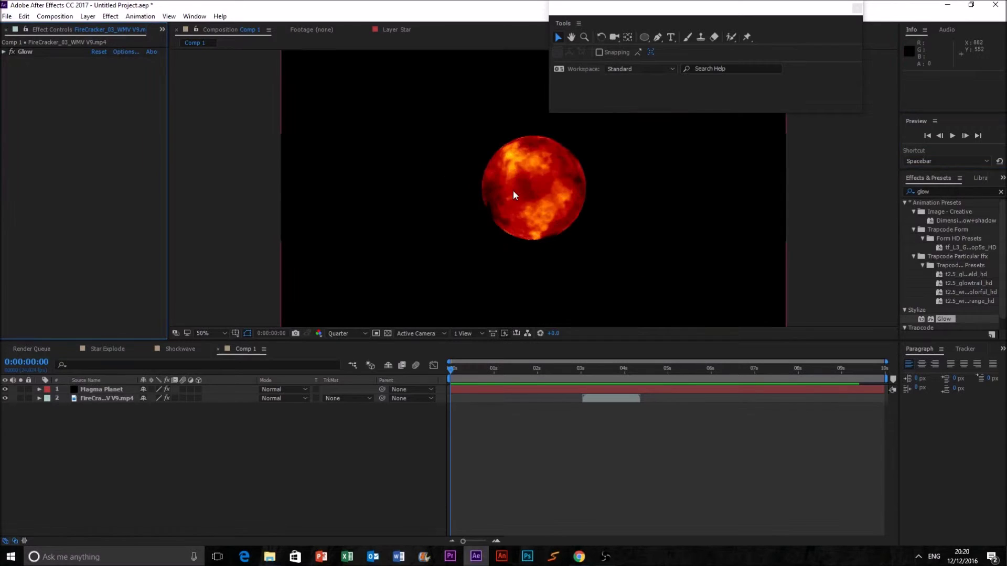
Preview the Star Explode composition as a reference and return to Comp 1
left_click(109, 350)
left_click(952, 136)
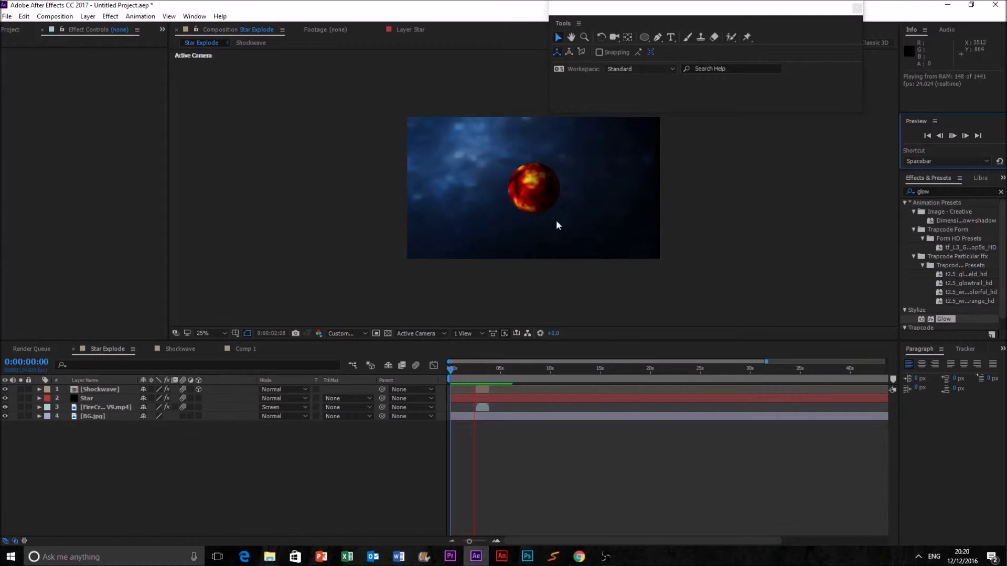
left_click(952, 136)
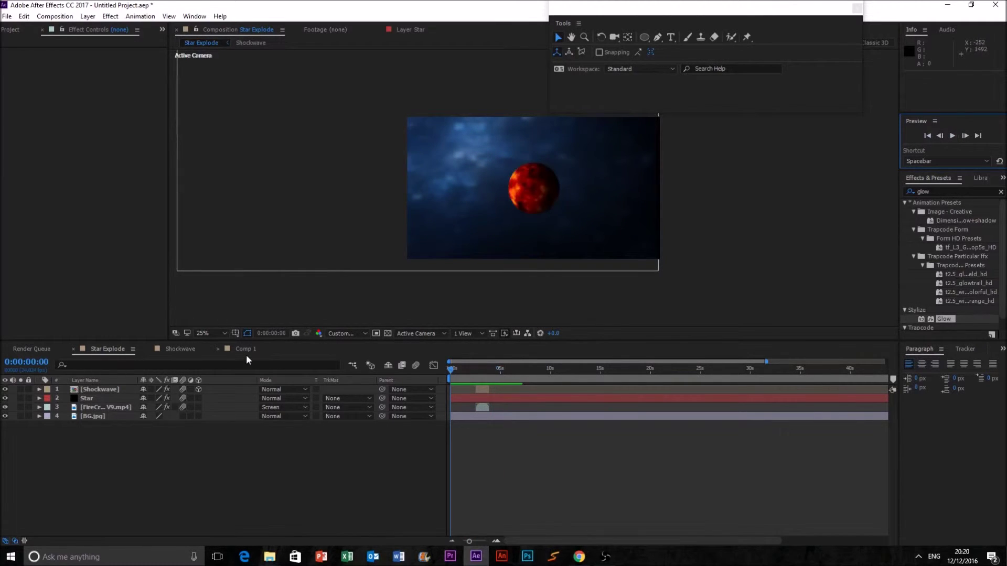
left_click(245, 349)
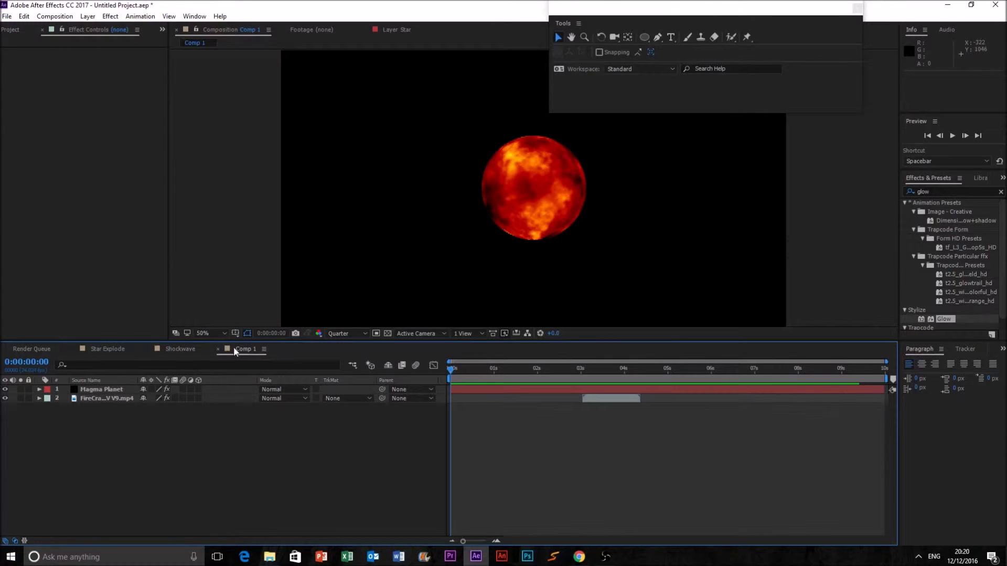
Create a new 1080 x 1080 px composition, Comp 2, with a duration of 0:00:10:00
left_click(162, 30)
left_click(174, 43)
left_click(31, 334)
left_click(366, 218)
type("1080")
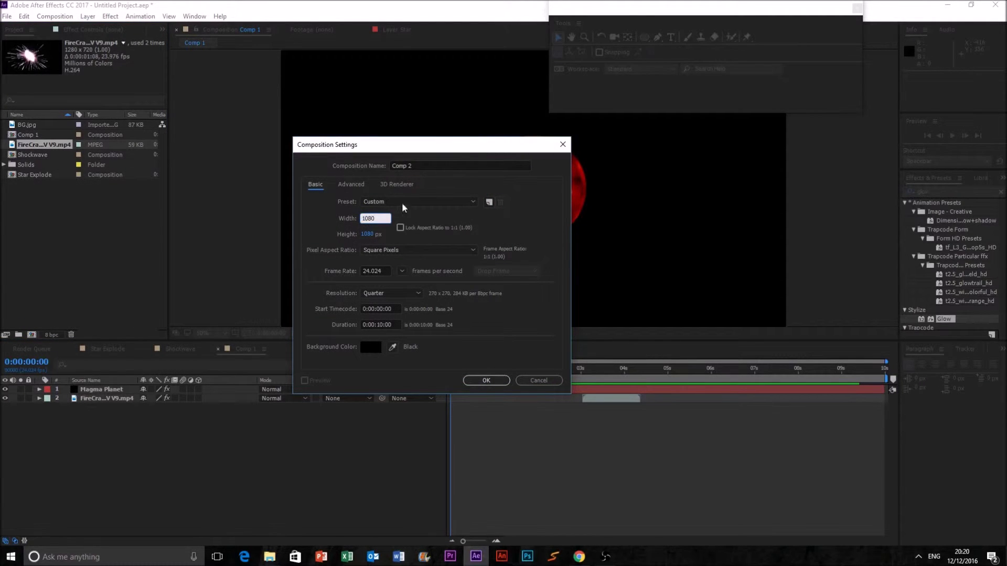
left_click(452, 225)
left_click(485, 380)
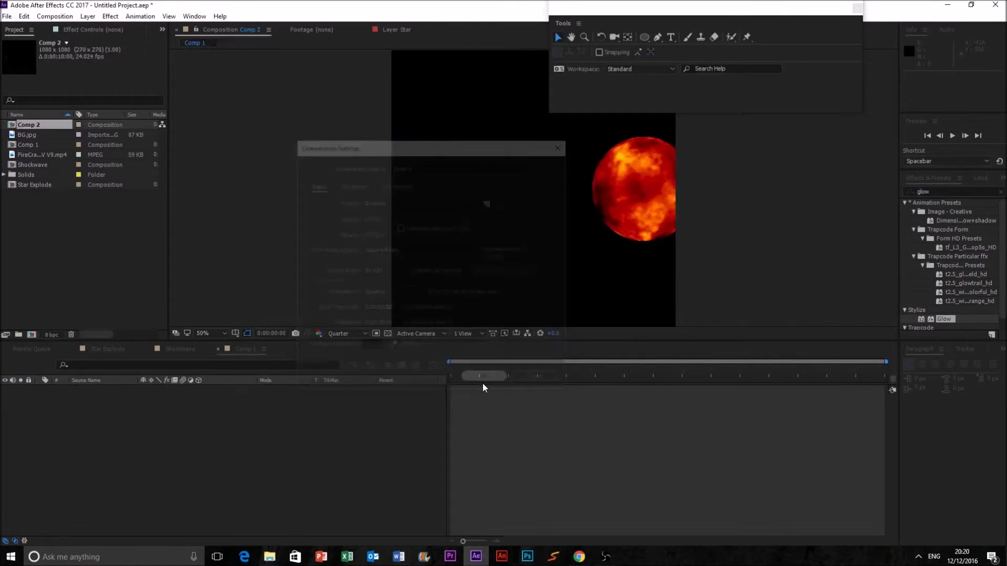
left_click(650, 166)
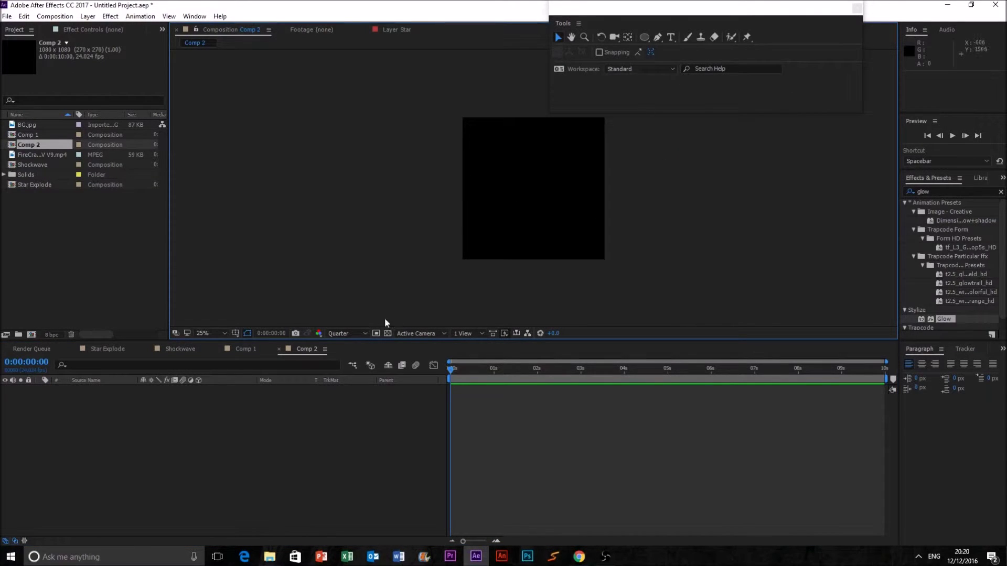
Add a 1080 x 1080 px solid to Comp 2 in orange, about F5AD23
right_click(326, 436)
mouse_move(359, 443)
left_click(483, 468)
left_click(760, 346)
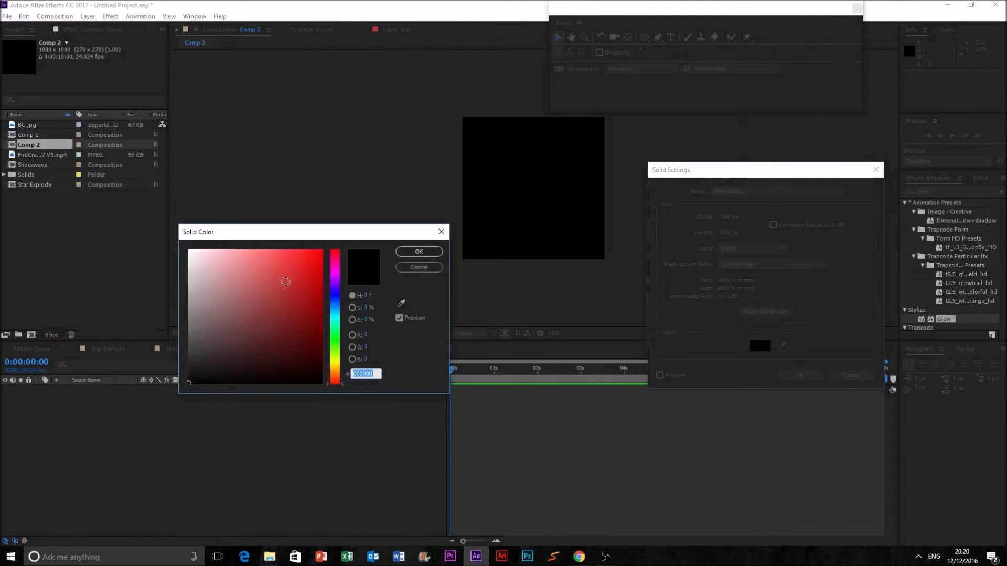
left_click(339, 369)
mouse_move(317, 342)
left_mouse_down()
mouse_move(294, 278)
mouse_move(275, 259)
left_mouse_up()
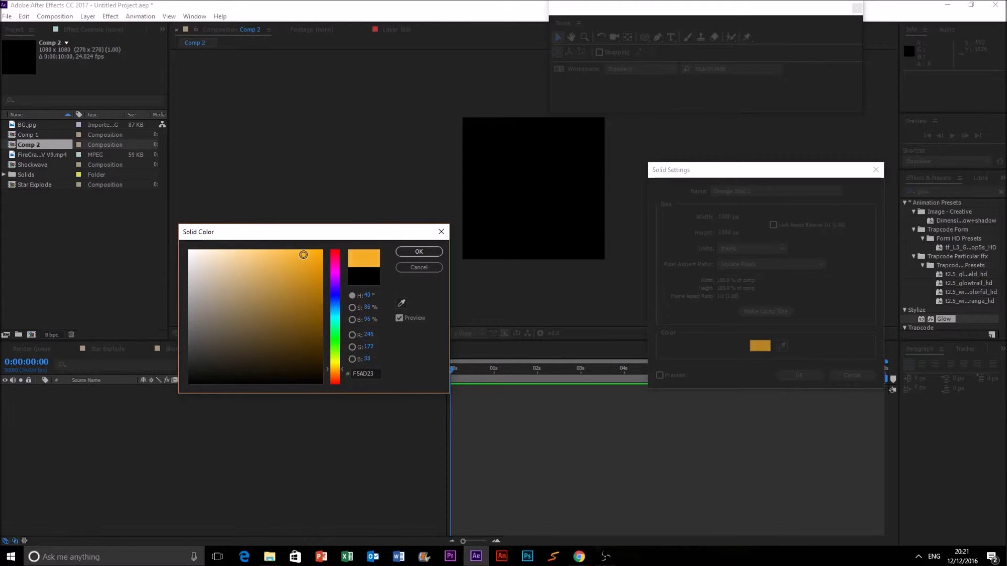
left_click(419, 252)
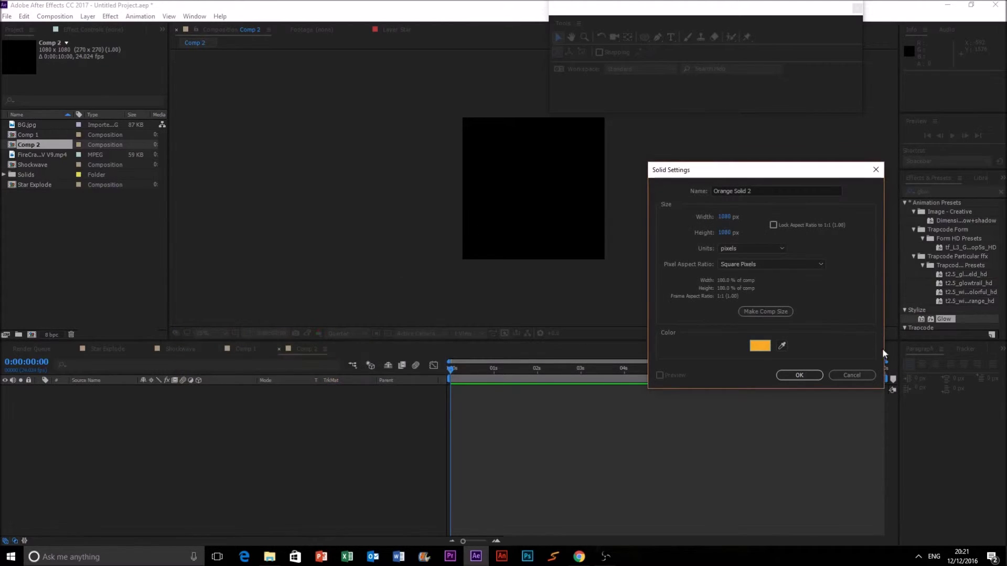
left_click(810, 380)
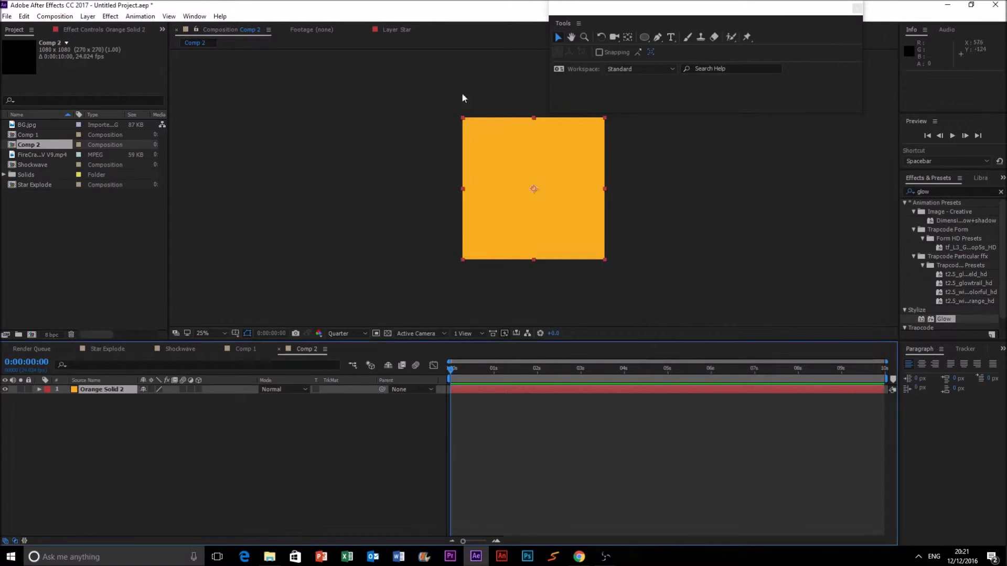
Mask the orange solid with a full-size ellipse, return to the Selection tool and deselect the layer
left_click(588, 244)
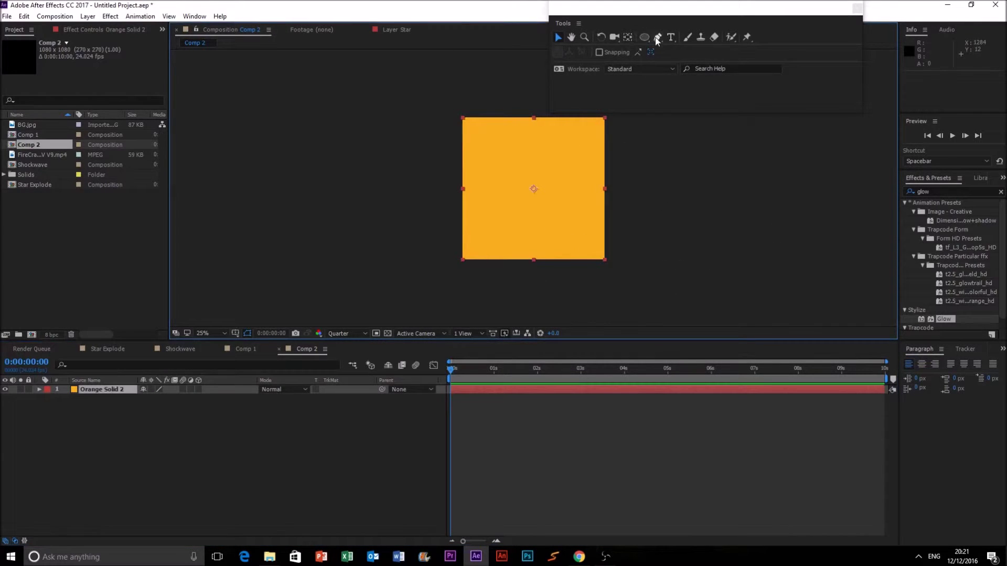
left_click(646, 34)
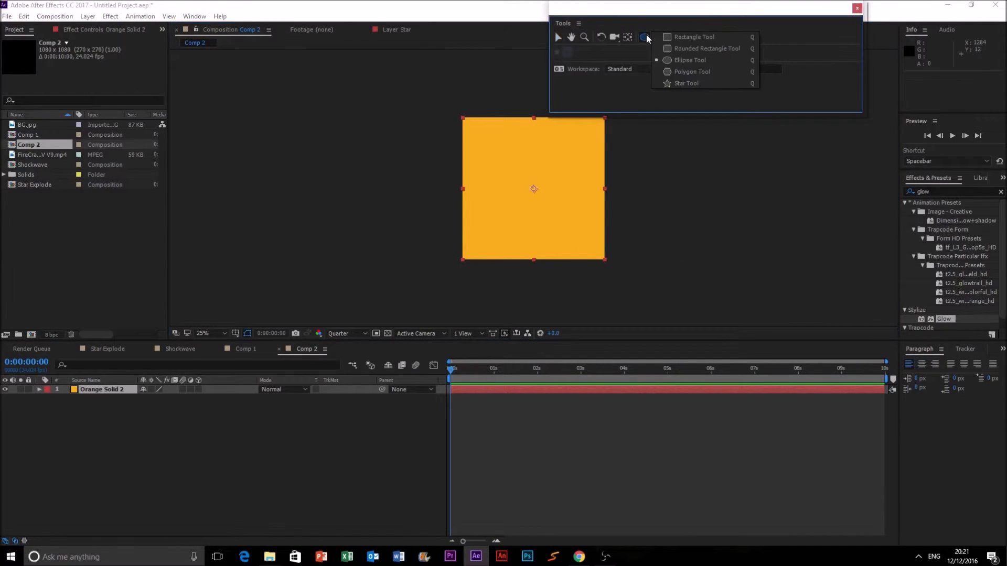
left_click(689, 58)
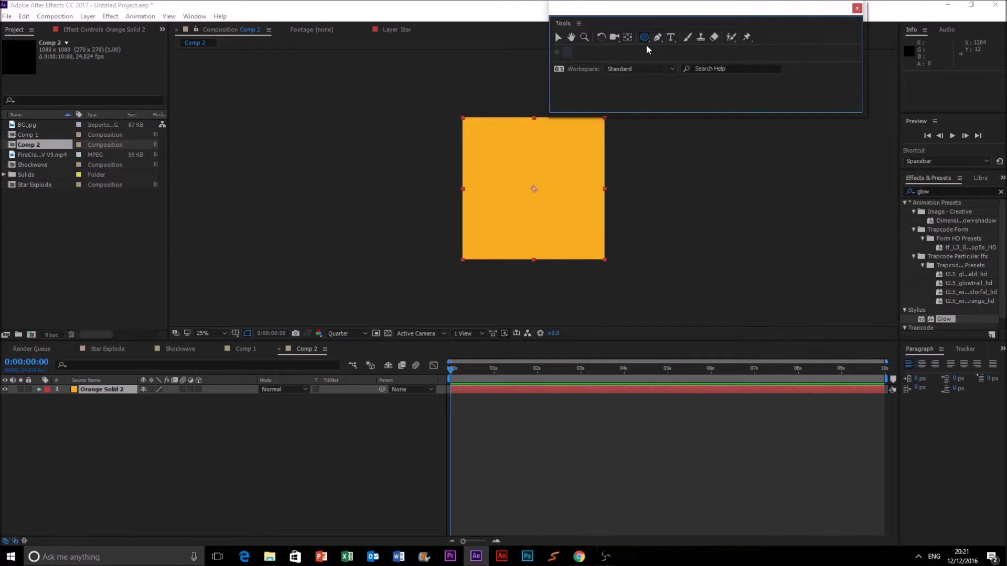
double_click(646, 39)
key("v")
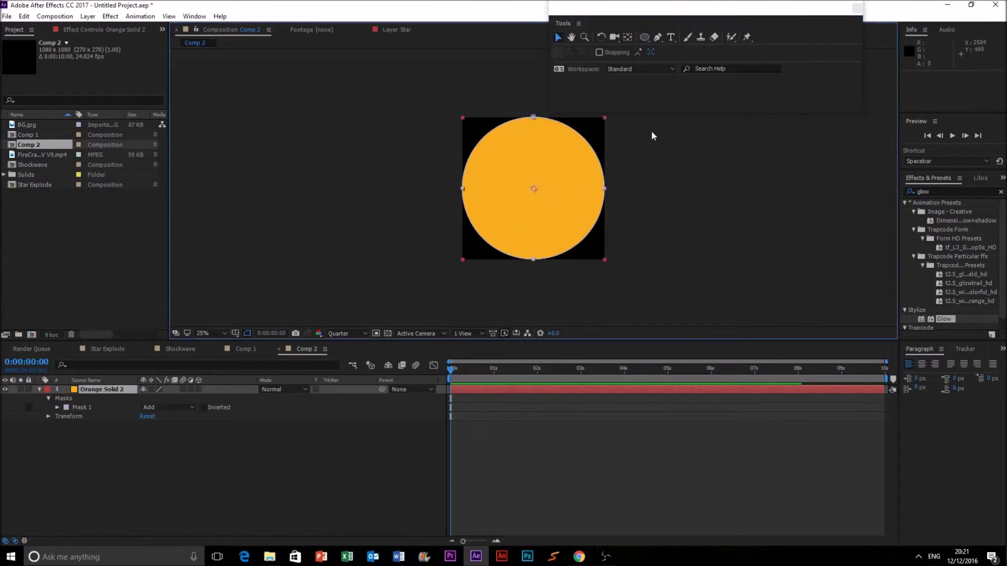
left_click(702, 214)
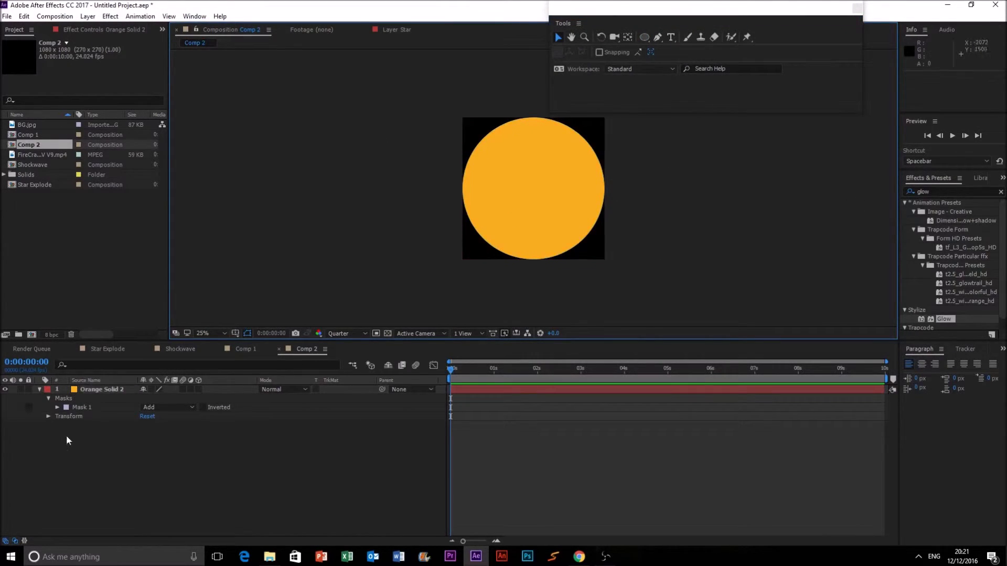
Duplicate Mask 1 on the orange solid, set the copy's mode to Subtract and deselect the layer
left_click(56, 408)
left_click(56, 407)
left_click(85, 401)
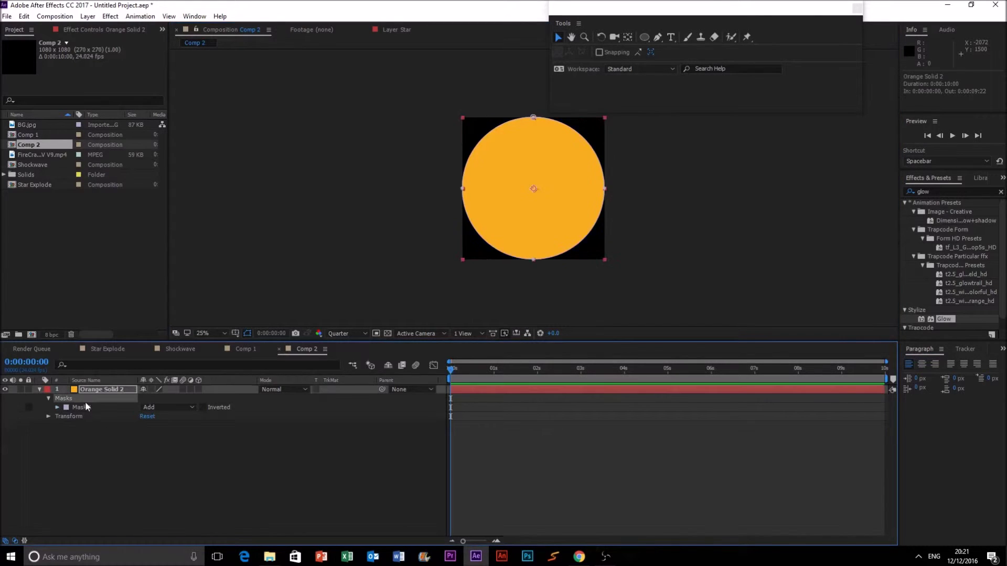
left_click(83, 407)
key("ctrl+d")
left_click(163, 414)
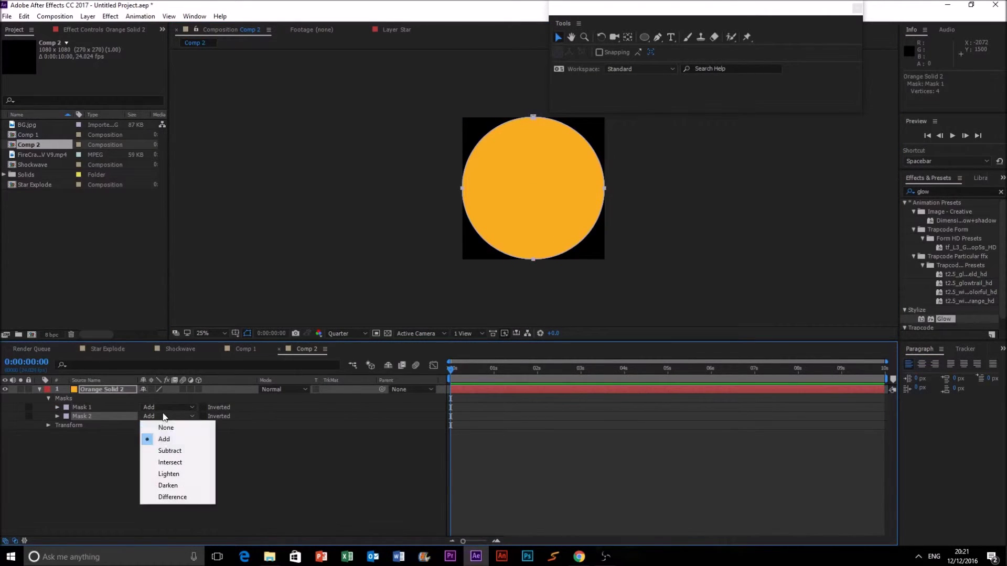
left_click(164, 451)
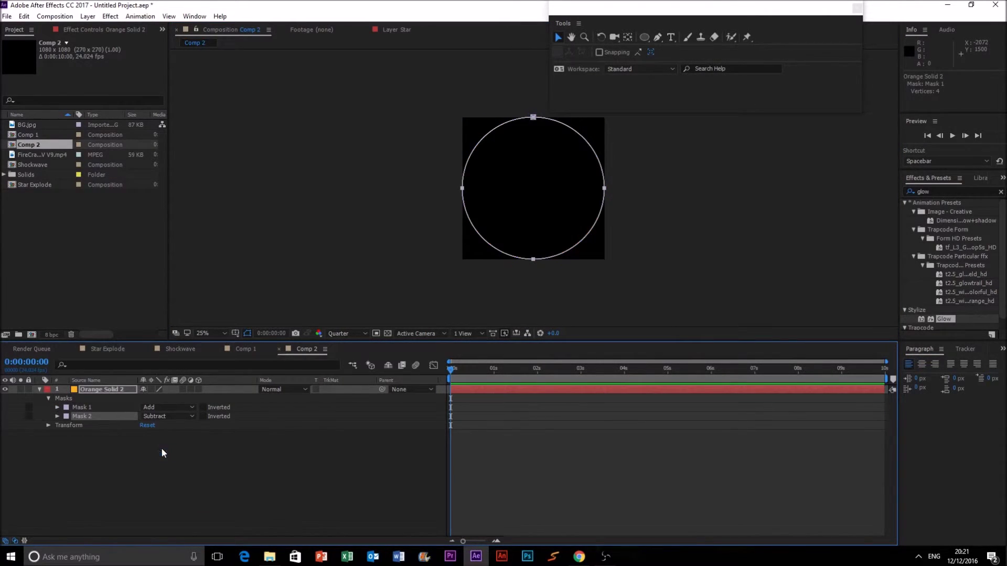
left_click(577, 267)
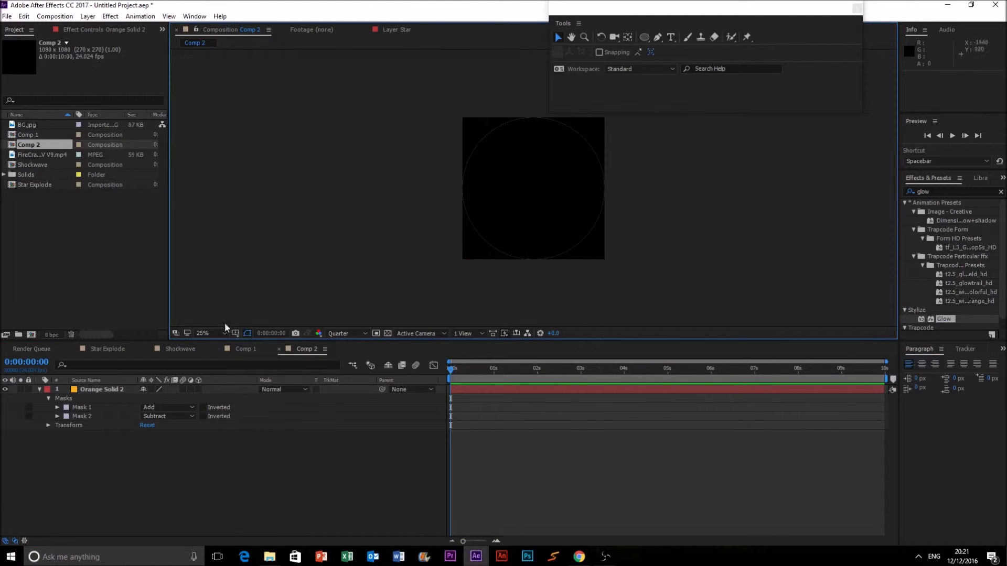
Set Mask 2 to expansion -51 and feather 113 pixels, and Mask 1 to expansion -11 and feather 28 pixels
left_click(57, 416)
left_click_drag(143, 452, 103, 445)
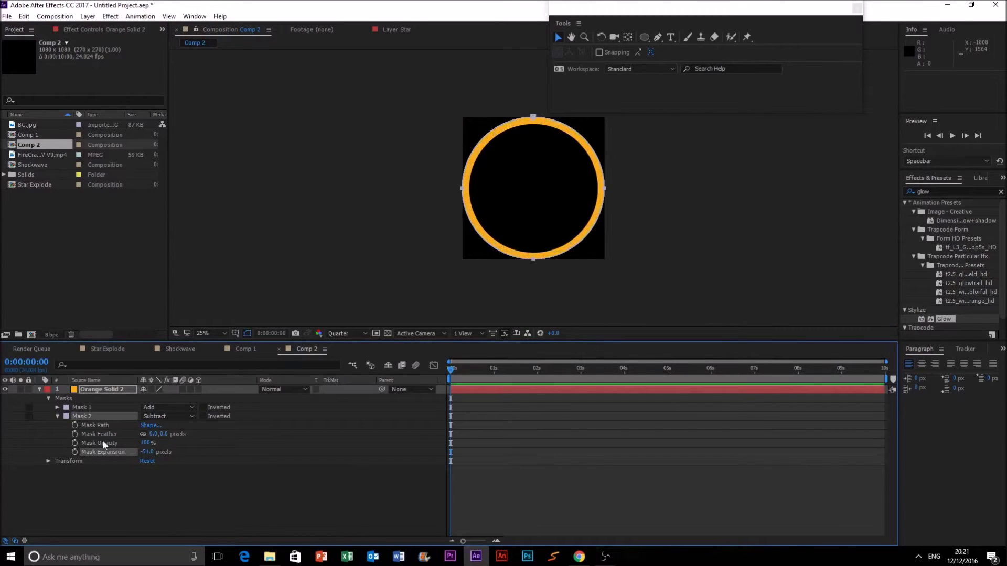
left_click(57, 407)
left_click_drag(143, 443, 165, 425)
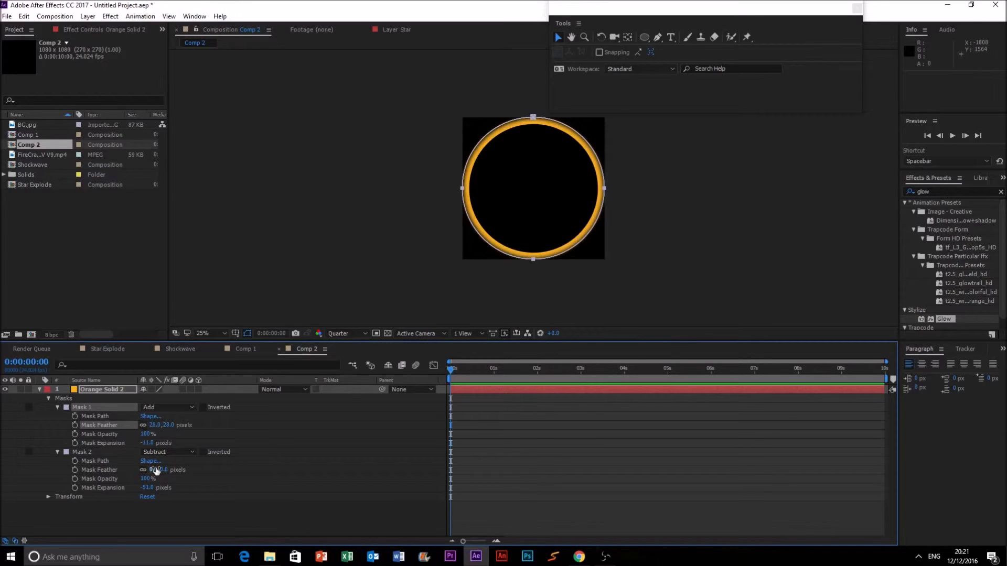
left_click_drag(154, 468, 193, 461)
left_click(478, 253)
left_click(690, 228)
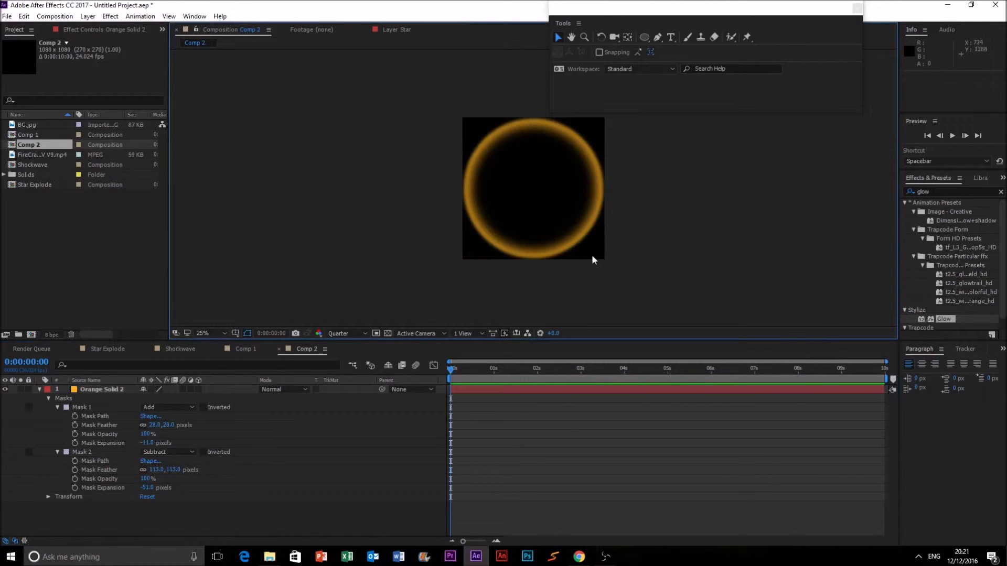
left_click(41, 390)
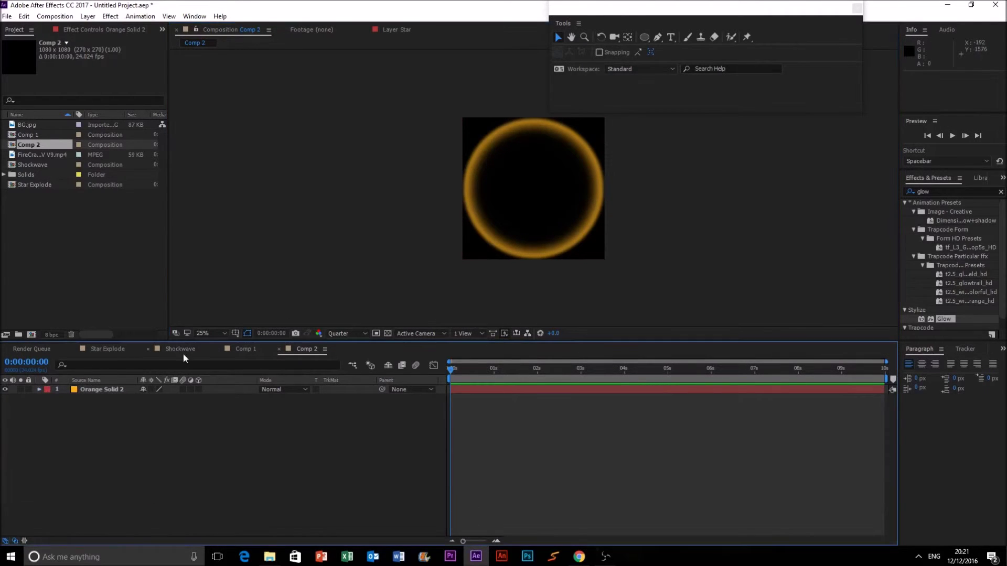
Place Comp 2 in Comp 1 as the top layer, above Magma Planet
left_click(245, 349)
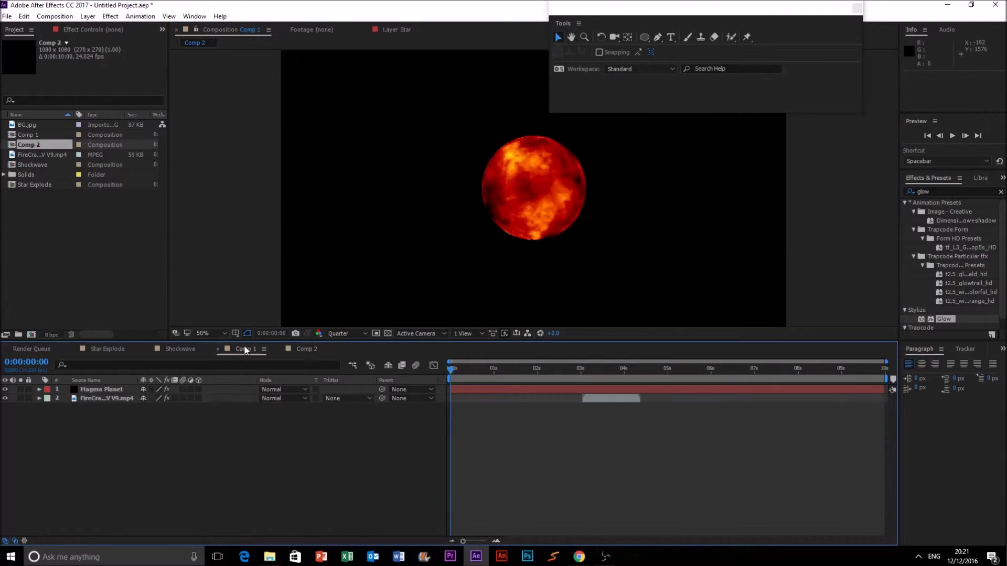
left_click(95, 251)
left_click_drag(44, 143, 112, 386)
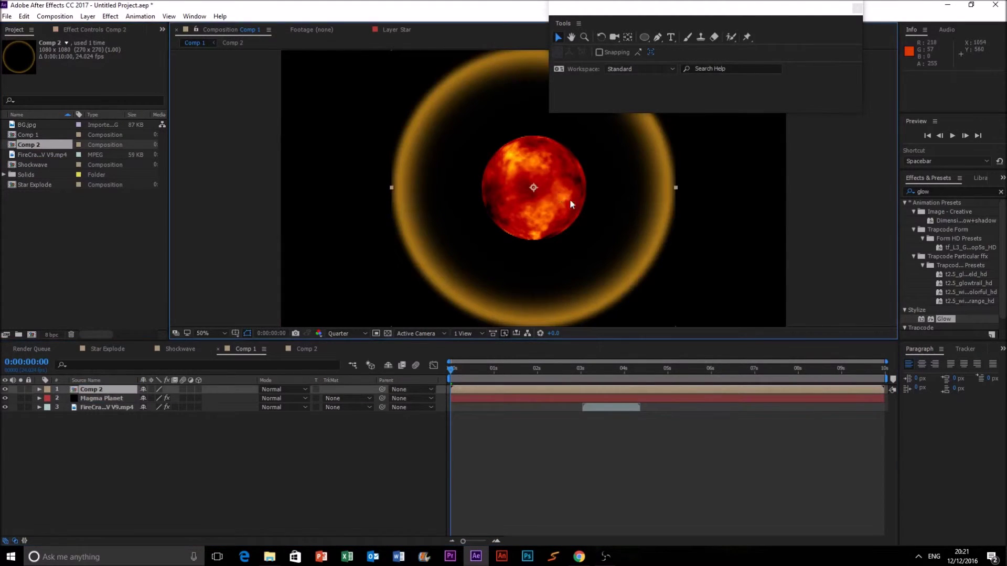
scroll(581, 203, "down", 2)
scroll(576, 206, "up", 2)
In Comp 2, set the orange solid's Mask 1 expansion to -25 pixels, and return to Comp 1
left_click(306, 349)
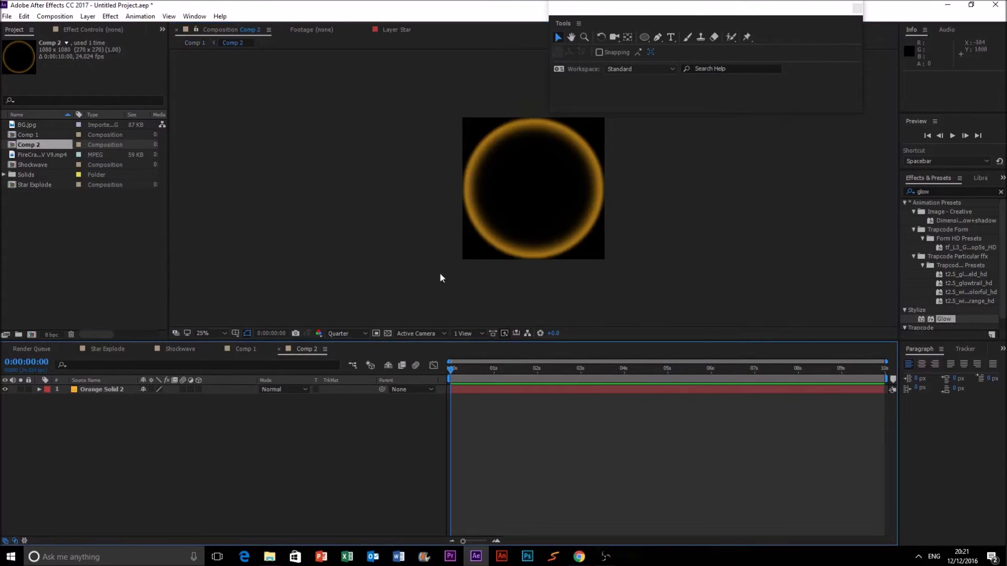
left_click(507, 224)
left_click(40, 389)
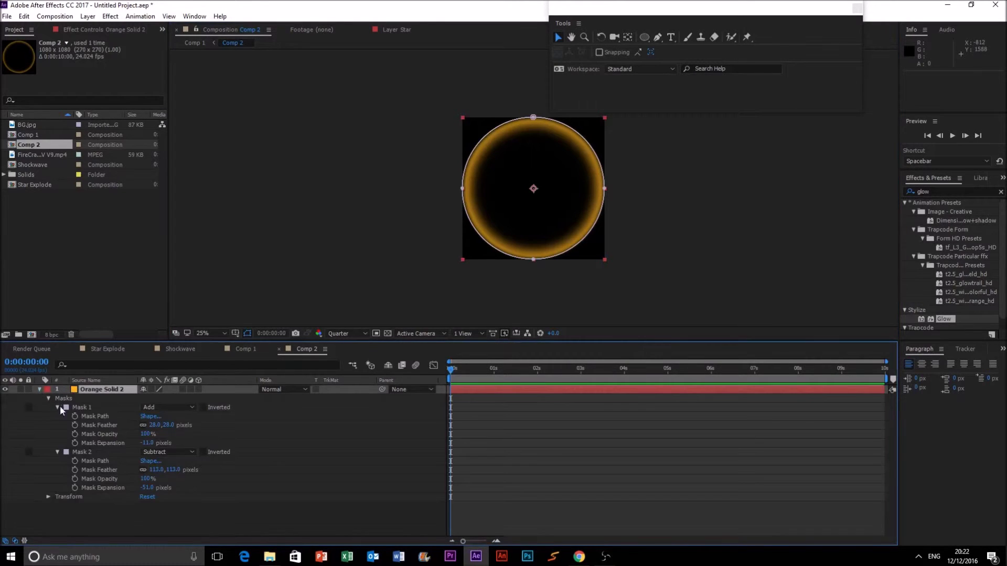
left_click_drag(148, 444, 161, 445)
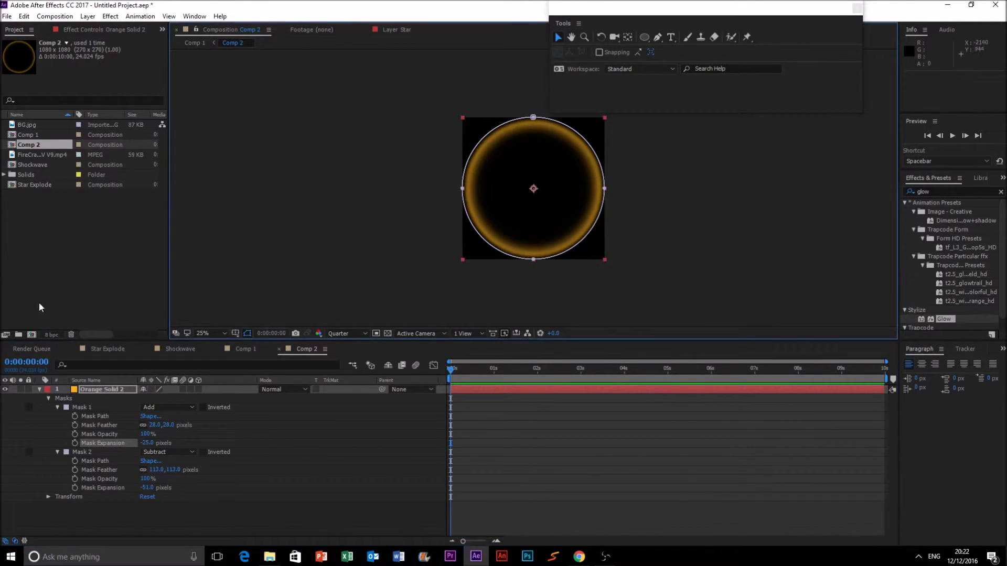
left_click(245, 349)
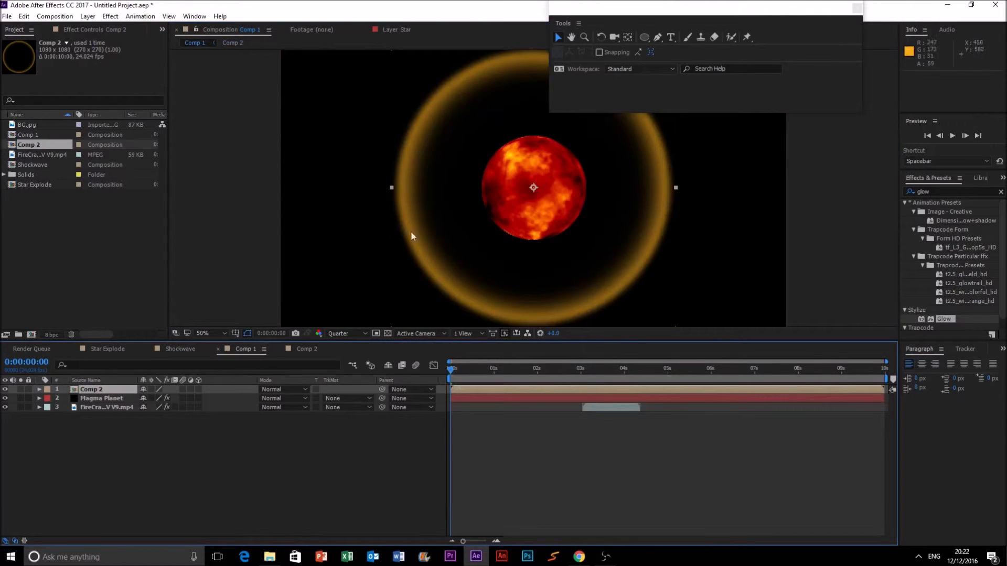
Make the Comp 2 layer 3D and tilt it around the planet with an orientation of 103°, 353°, 36°
left_click(802, 189)
key("comma")
left_click(589, 227)
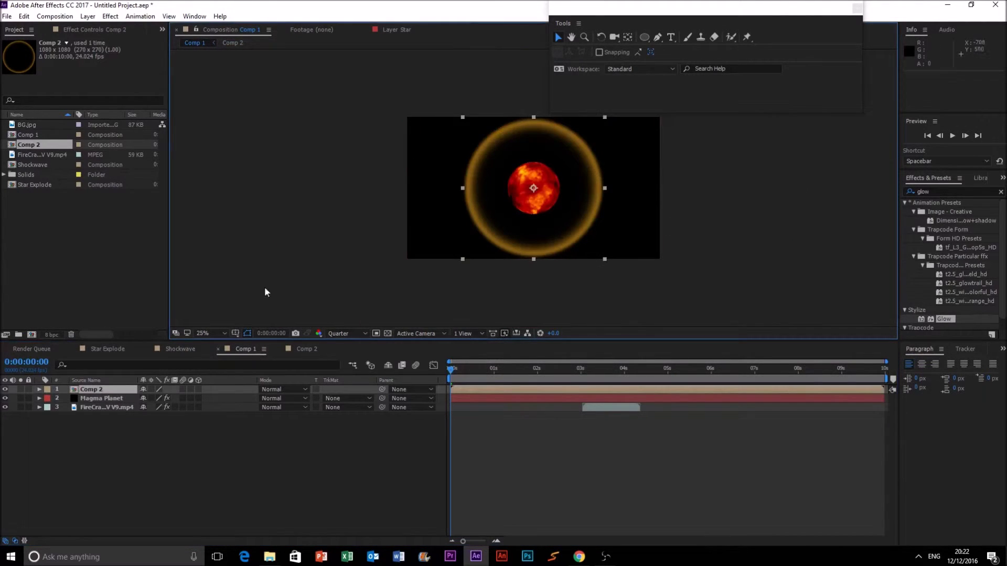
left_click(199, 389)
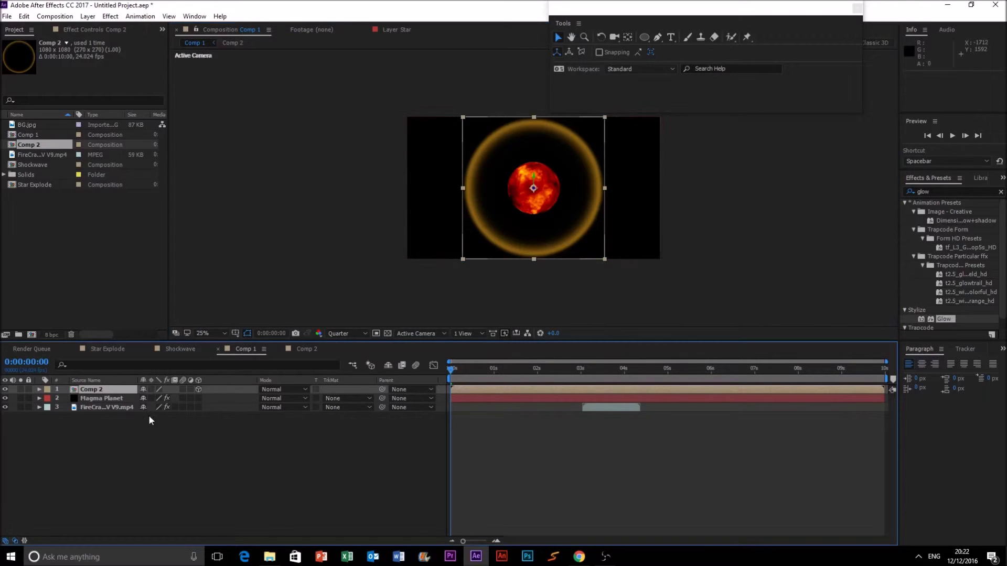
left_click(40, 389)
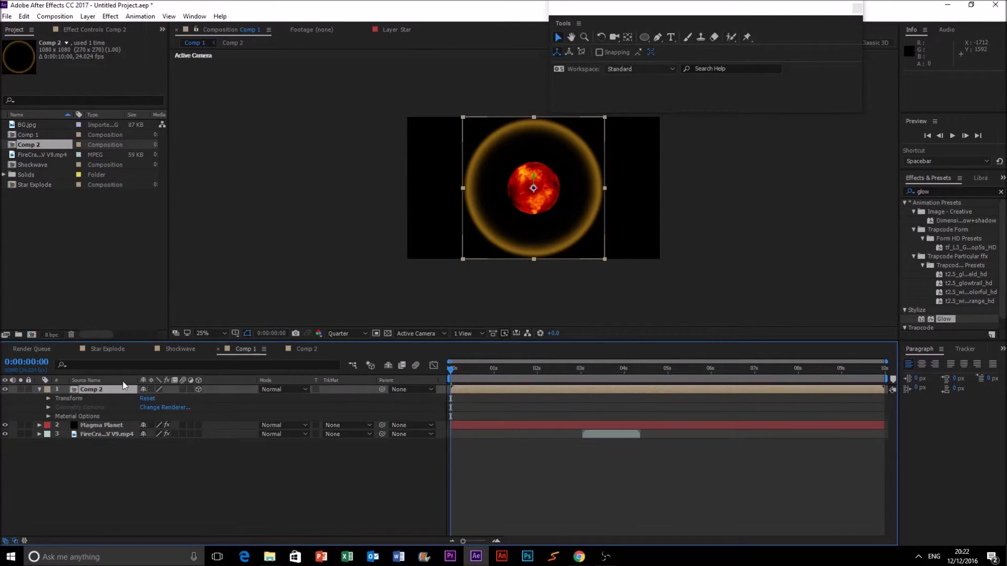
left_click(49, 398)
left_click_drag(156, 434, 162, 439)
key("ctrl+z")
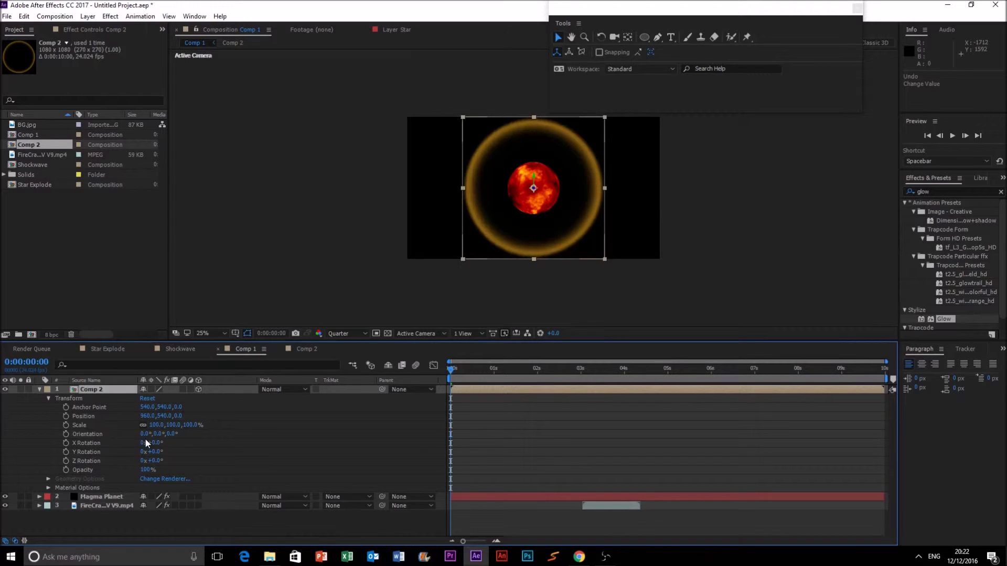
mouse_move(144, 435)
left_mouse_down()
mouse_move(193, 429)
mouse_move(192, 439)
mouse_move(155, 433)
left_mouse_up()
left_click(650, 222)
left_click(674, 219)
key("period")
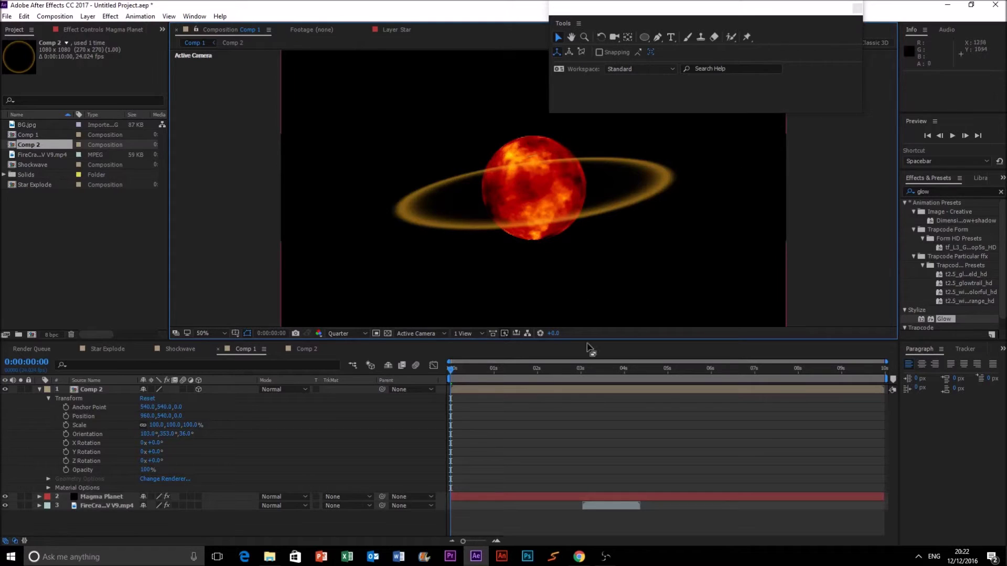
Trim the Comp 2 layer to the firecracker clip's span, from 0:00:03:00 to 0:00:04:07
left_click_drag(540, 372, 583, 378)
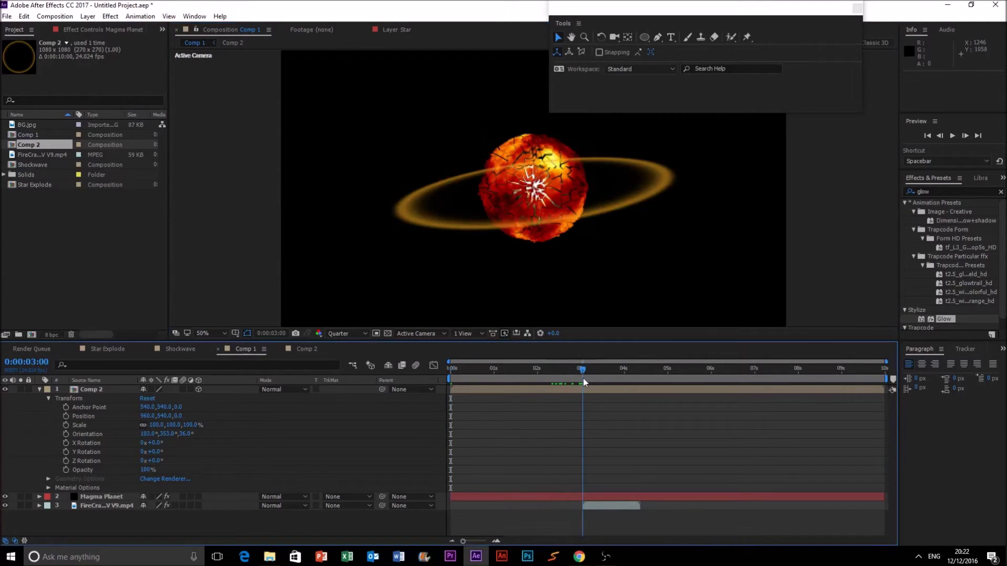
left_click(940, 134)
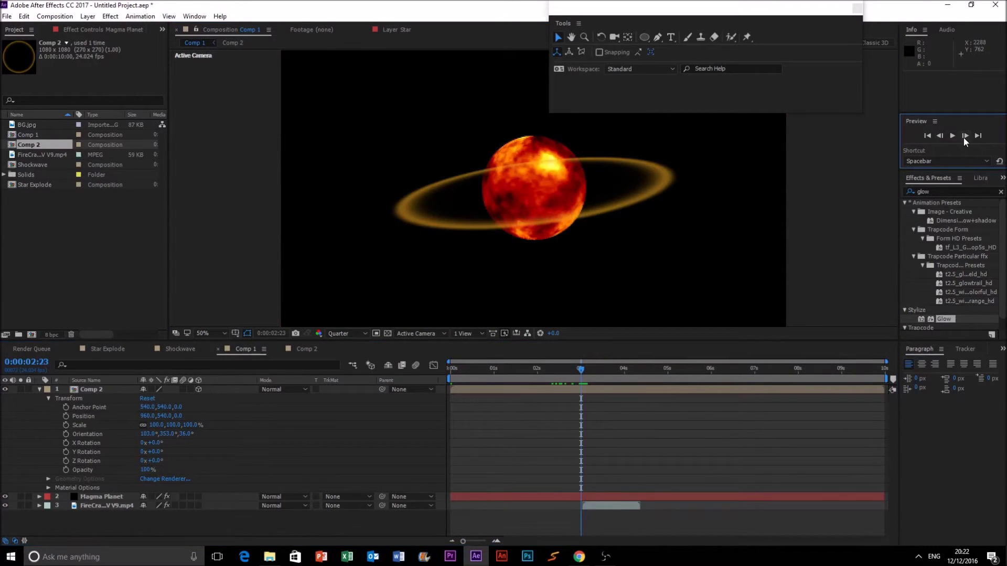
left_click(964, 136)
left_click_drag(449, 389, 645, 373)
left_click_drag(890, 389, 640, 393)
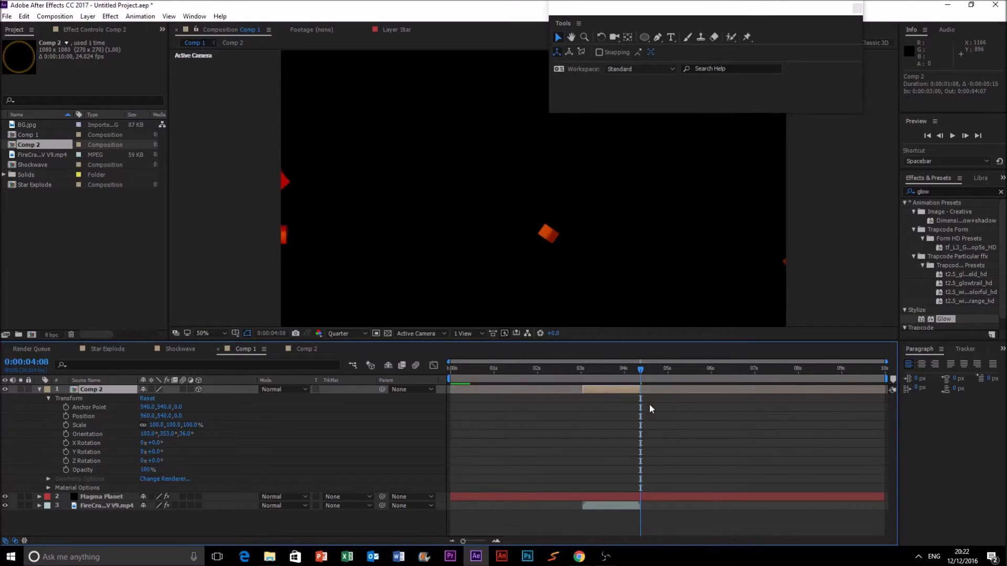
Preview Comp 1 from the start to check the timing of the ring
left_click_drag(590, 373, 438, 379)
left_click(952, 136)
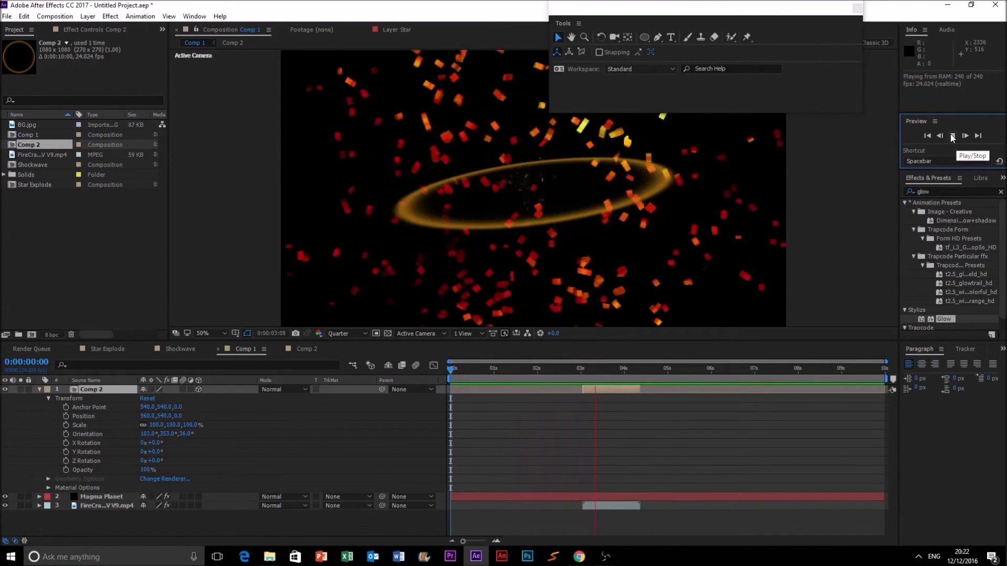
key("space")
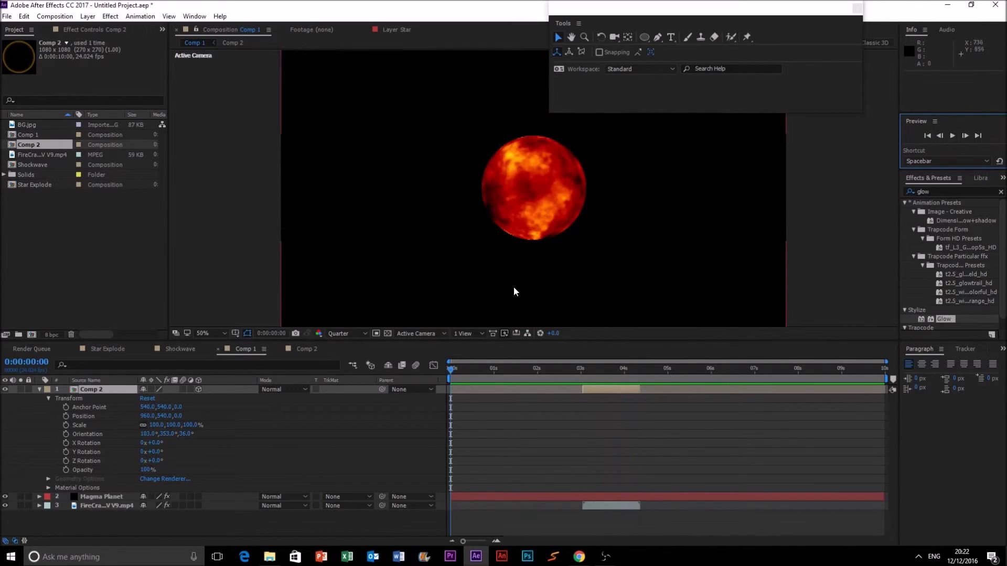
At 0:00:03:00, add a Scale keyframe to the Comp 2 layer with a value of 9%
left_click(581, 370)
left_click_drag(581, 370, 583, 370)
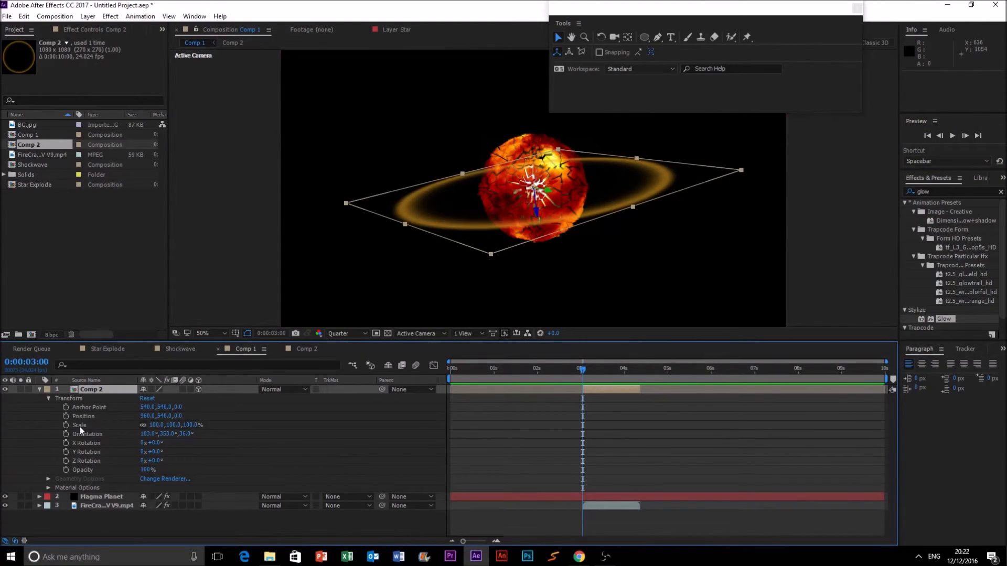
left_click(66, 425)
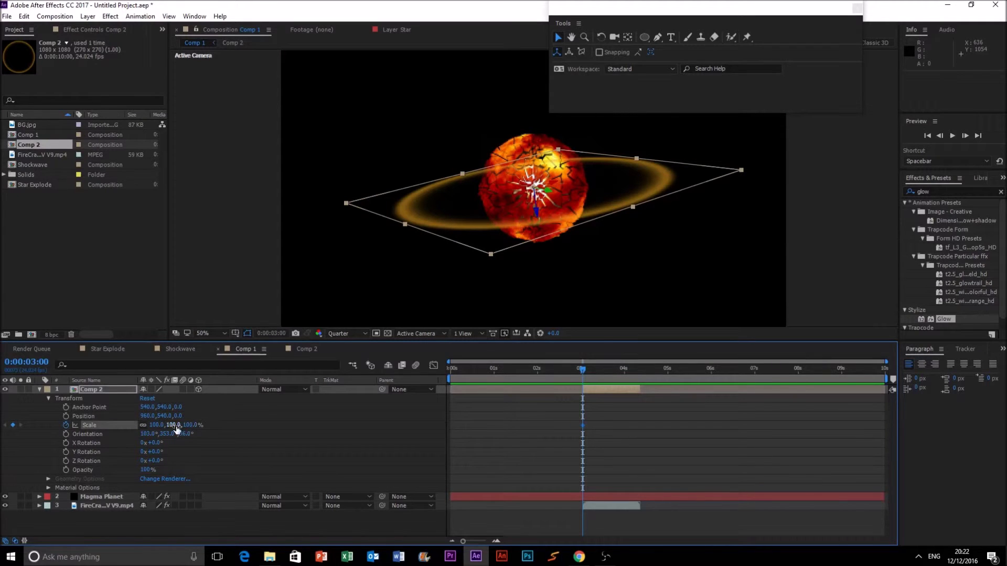
left_click_drag(175, 426, 136, 427)
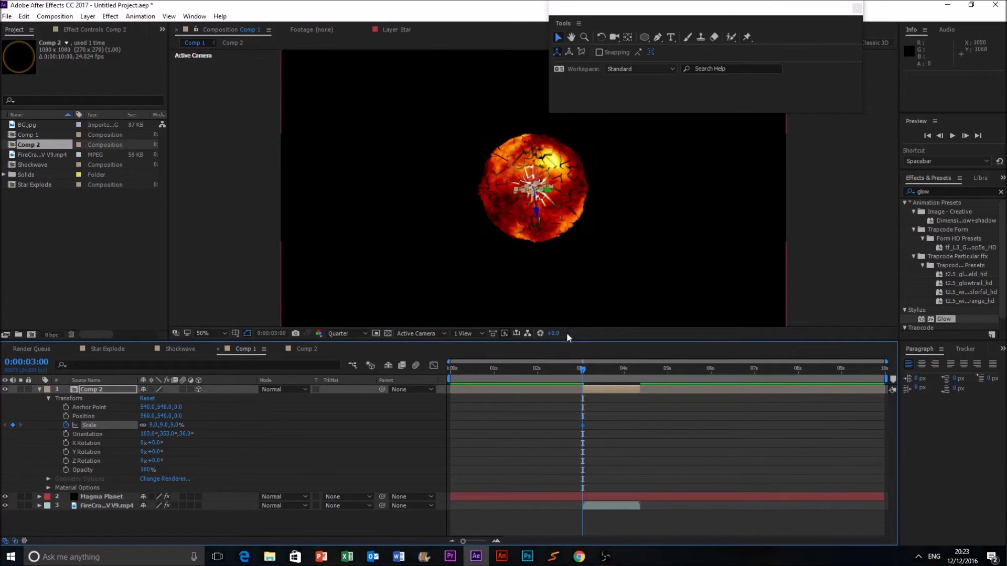
At 0:00:04:04, scale the Comp 2 layer up to 289% as a second keyframe
left_click_drag(582, 369, 636, 369)
left_click_drag(181, 435, 227, 433)
key("ctrl+z")
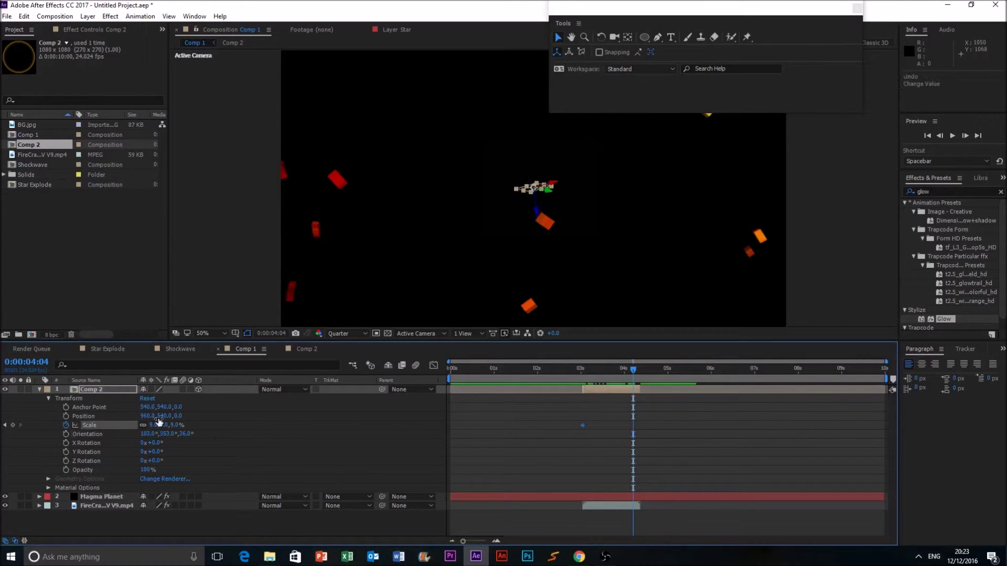
left_click_drag(164, 427, 522, 187)
scroll(524, 188, "down", 2)
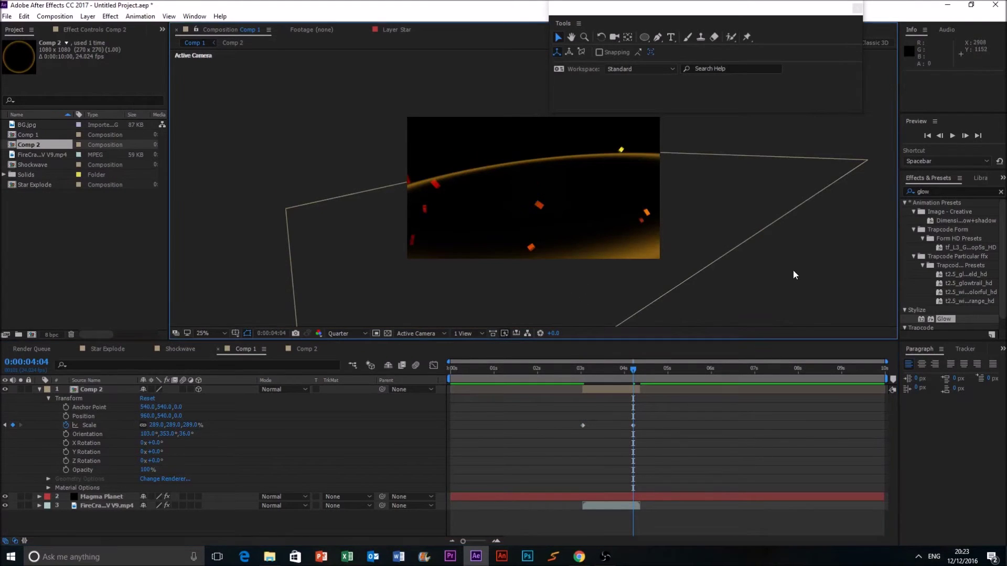
key("period")
Preview the expanding shockwave ring from just before the explosion, at about 0:00:02:22
left_click(579, 369)
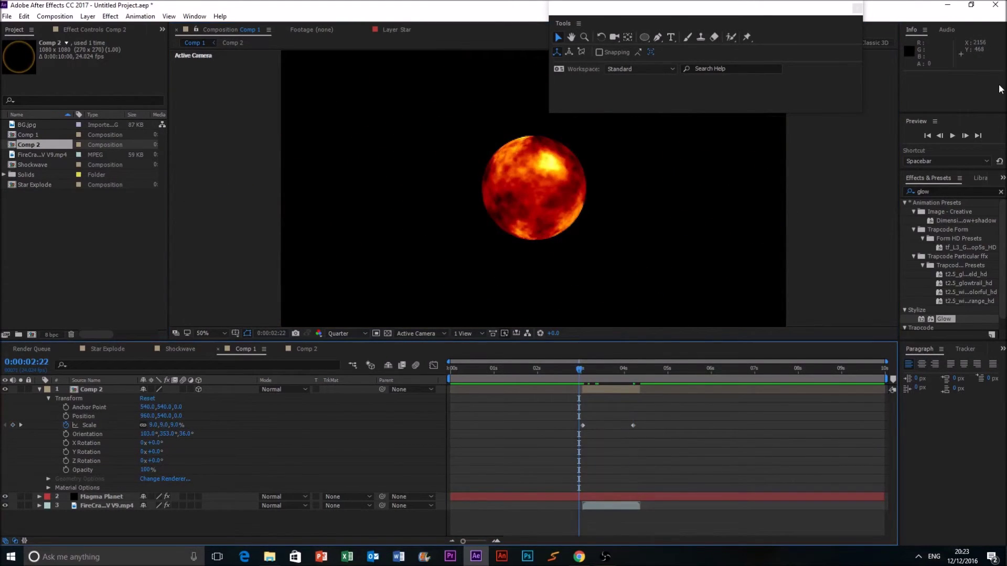
left_click(952, 136)
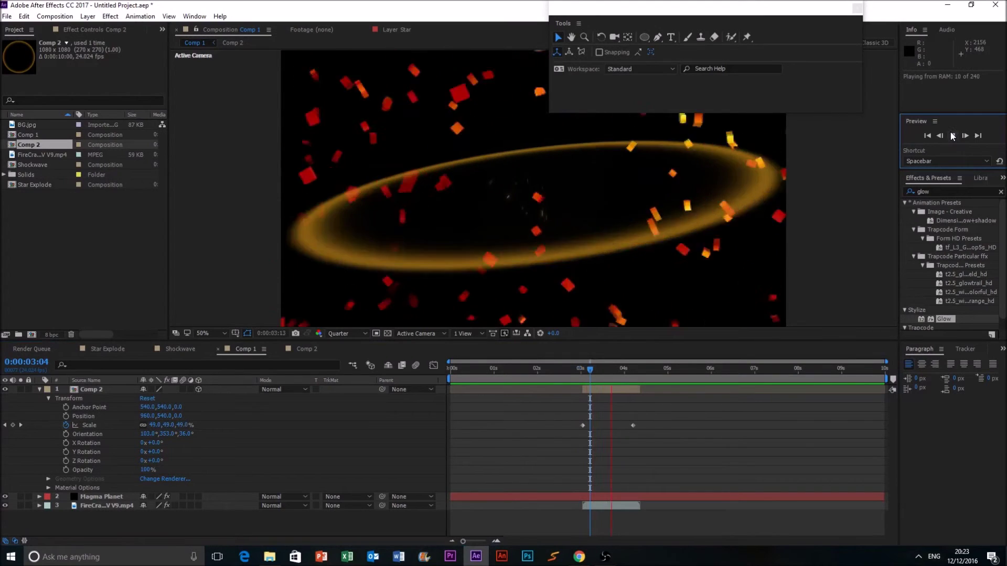
left_click(579, 374)
left_click(950, 136)
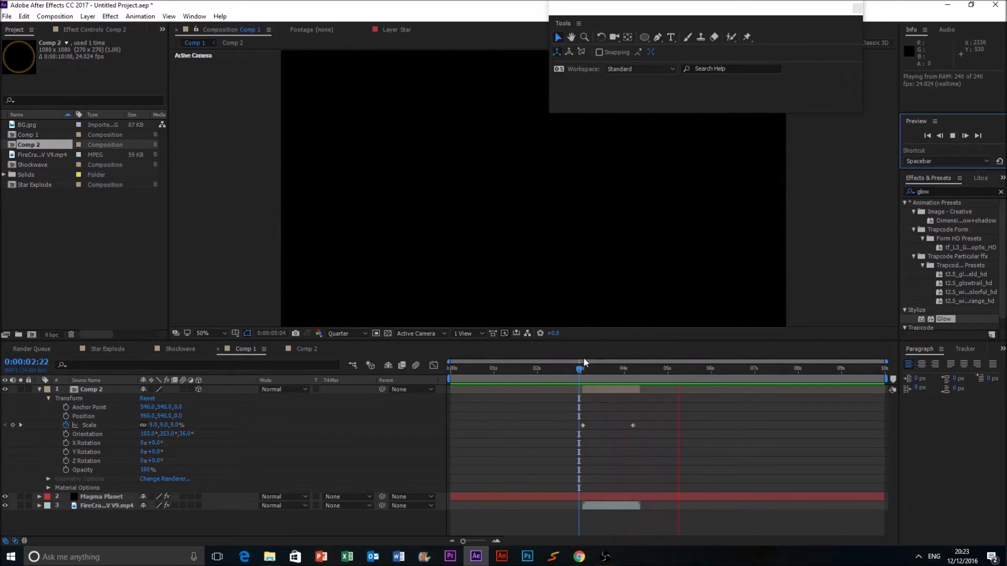
Keyframe the Comp 2 layer's Opacity at 100% at 0:00:03:23 and at 0% at 0:00:04:04
left_click(582, 374)
left_click_drag(587, 371, 625, 370)
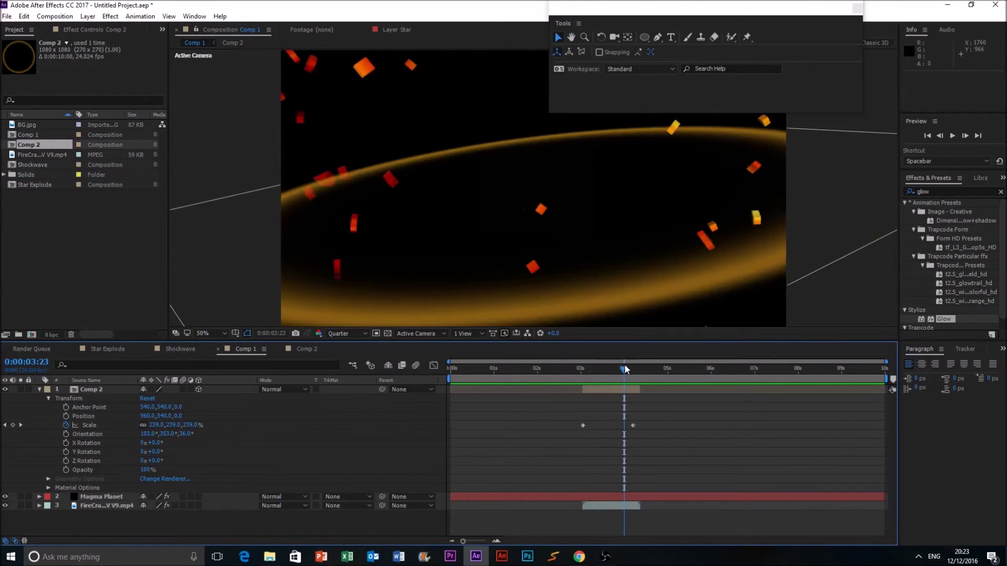
left_click(66, 470)
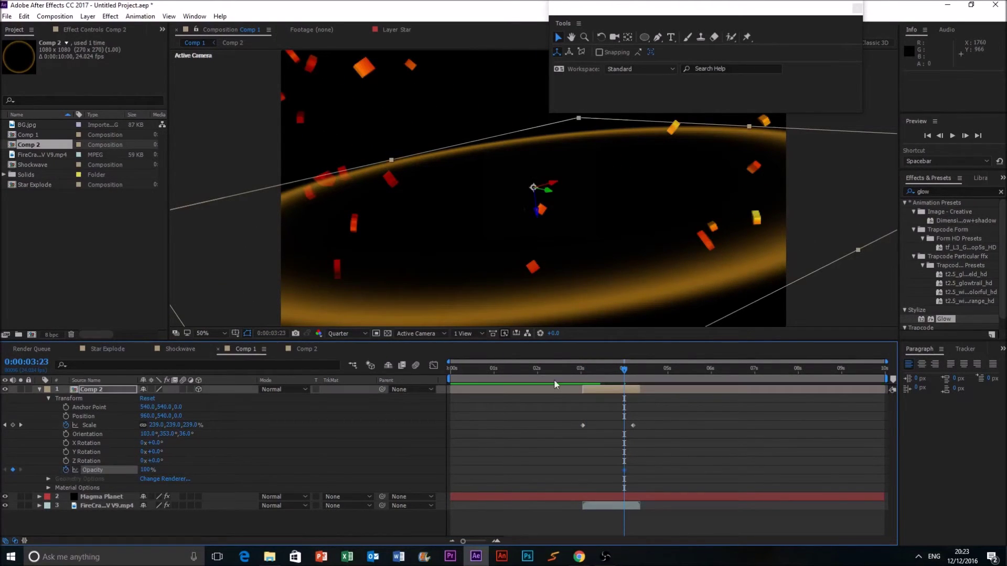
left_click(633, 369)
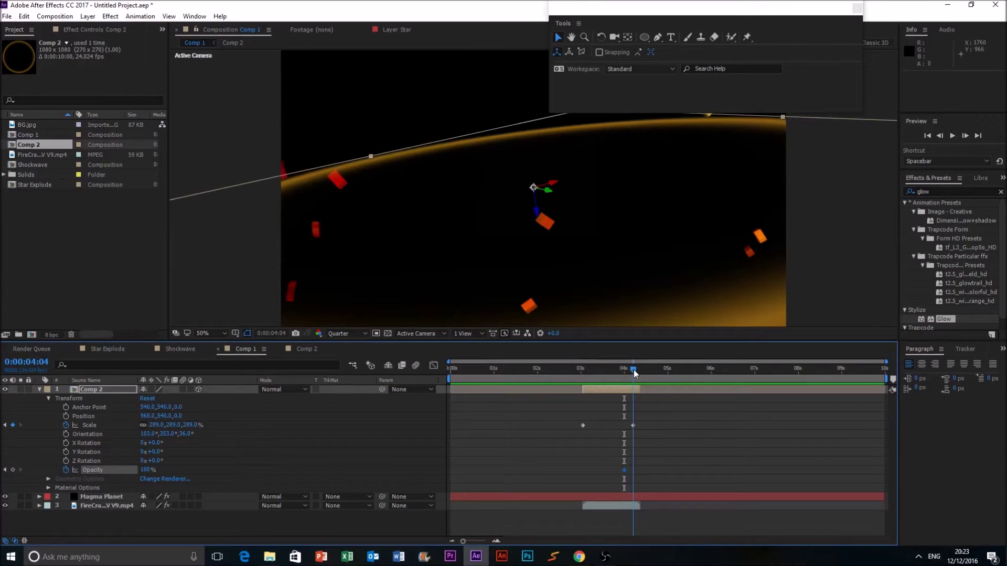
left_click_drag(146, 470, 93, 470)
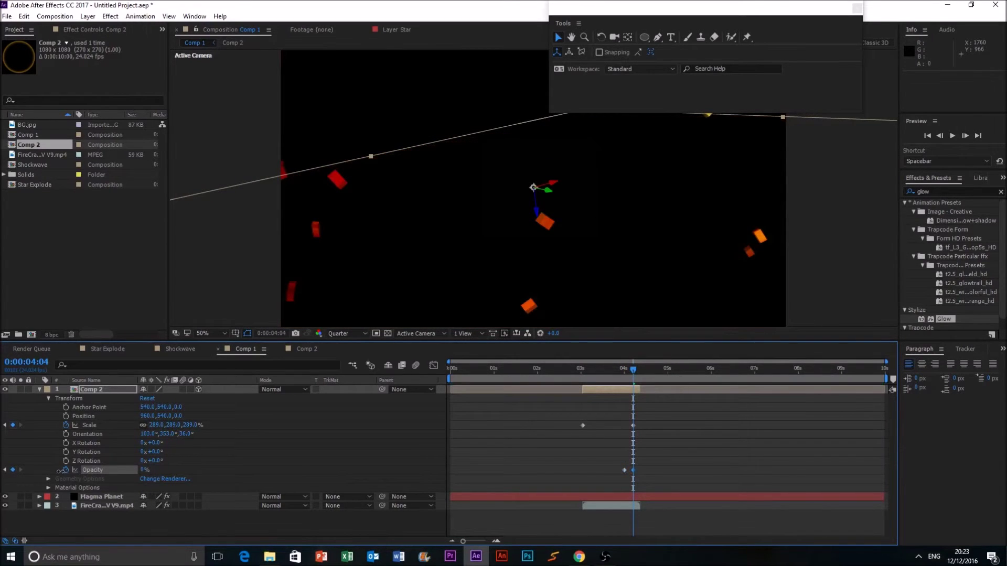
Preview Comp 1 from the start to check the shockwave ring's fade-out, and collapse the Comp 2 layer's properties
left_click(947, 138)
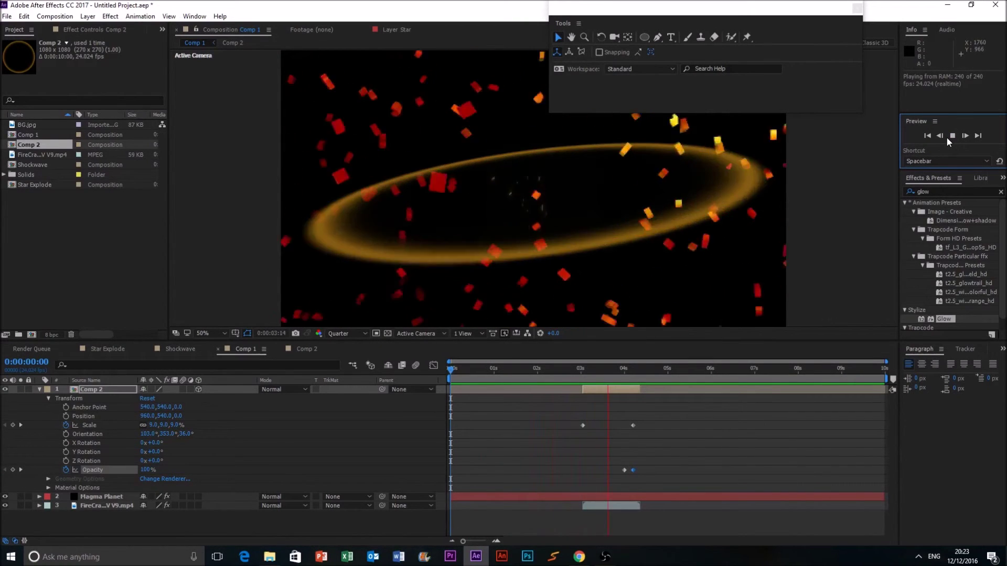
left_click(951, 136)
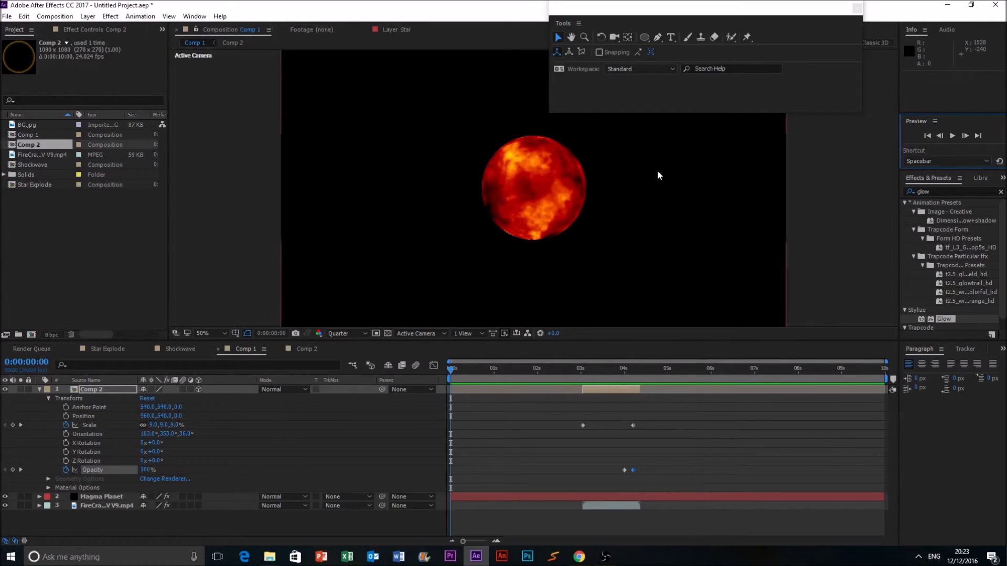
left_click(811, 207)
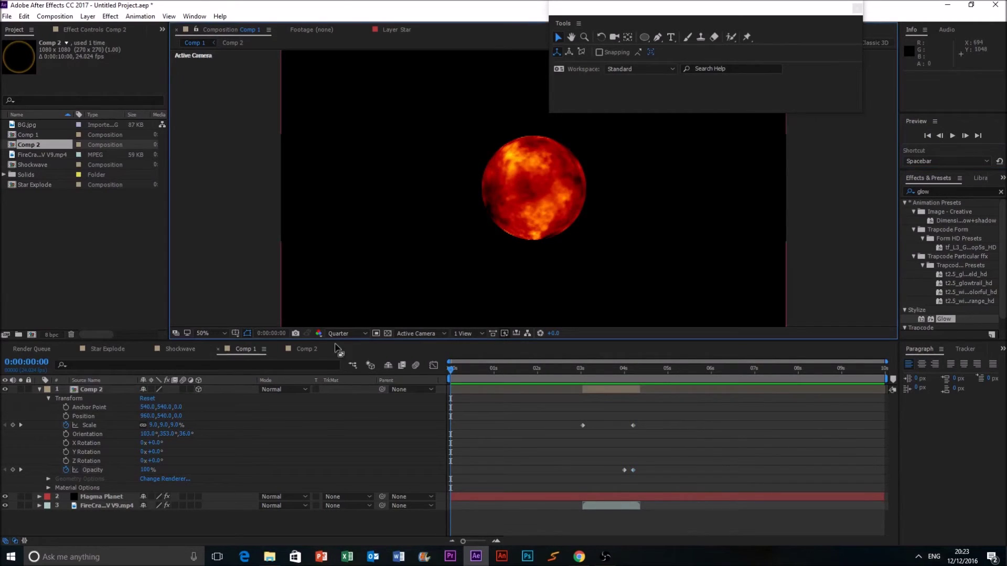
left_click(39, 389)
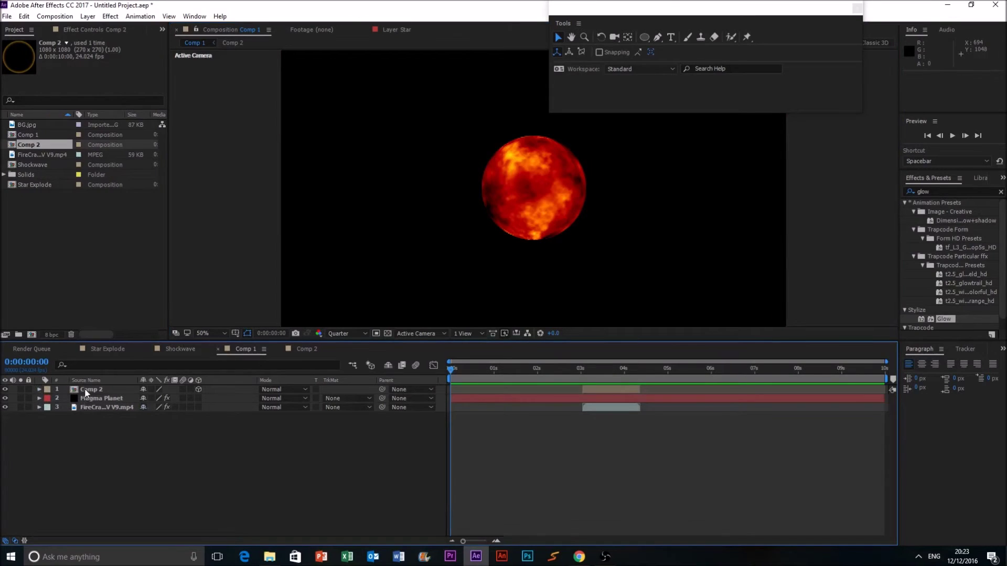
Apply the Glow and Starglow effects to the Comp 2 layer, and return the playhead to the start of the composition
left_click(610, 389)
left_click(590, 368)
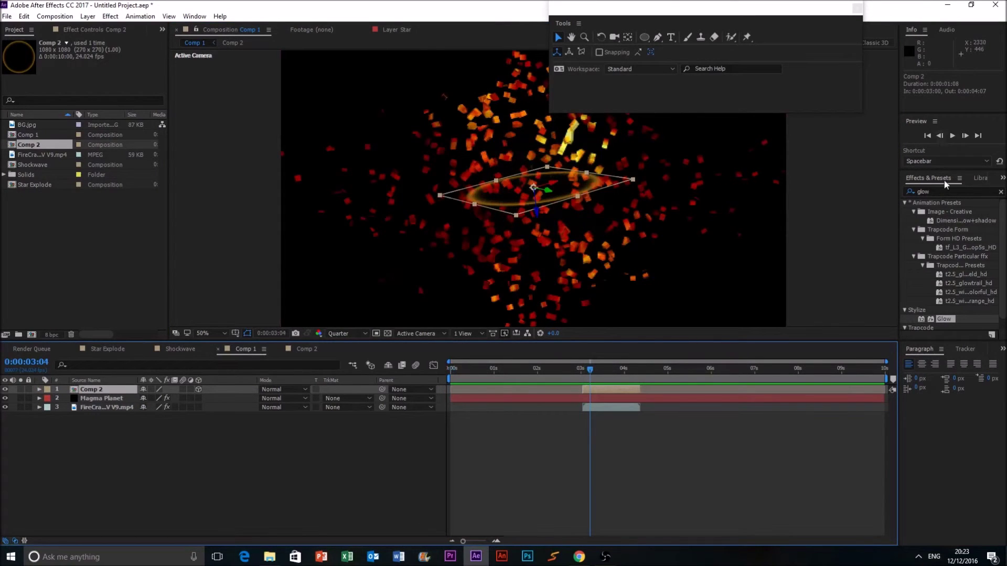
left_click_drag(949, 318, 562, 198)
left_click(822, 244)
left_click_drag(573, 370, 450, 375)
key("comma")
key("comma")
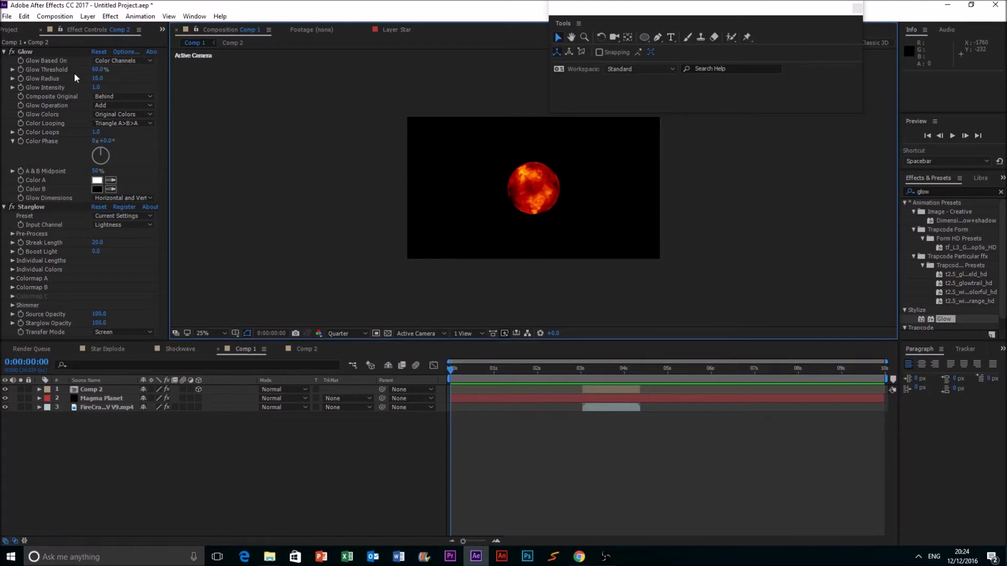
left_click(4, 51)
left_click(4, 60)
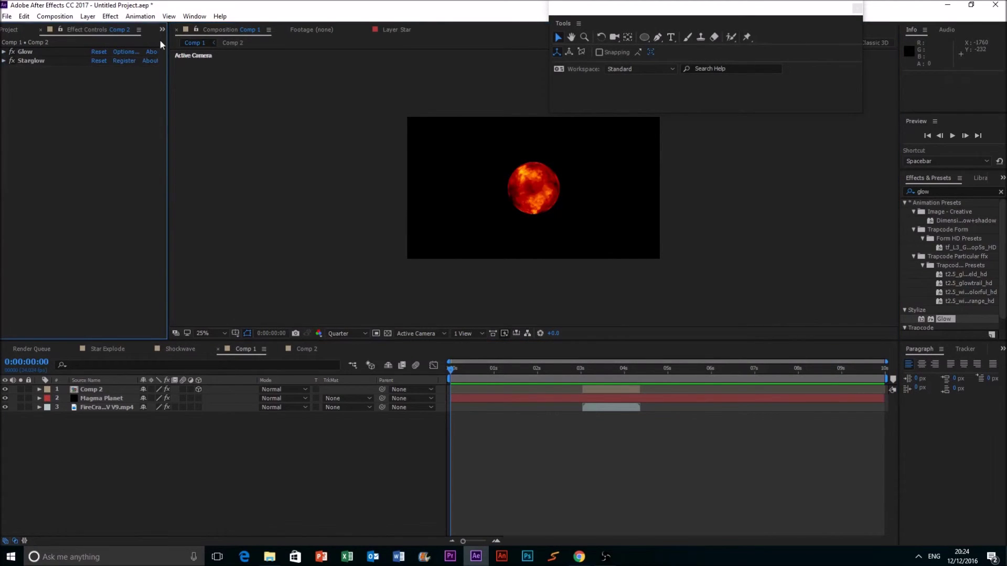
Add BG.jpg as the lowest layer of Comp 1, then enlarge and reposition it to cover the whole frame
left_click(162, 30)
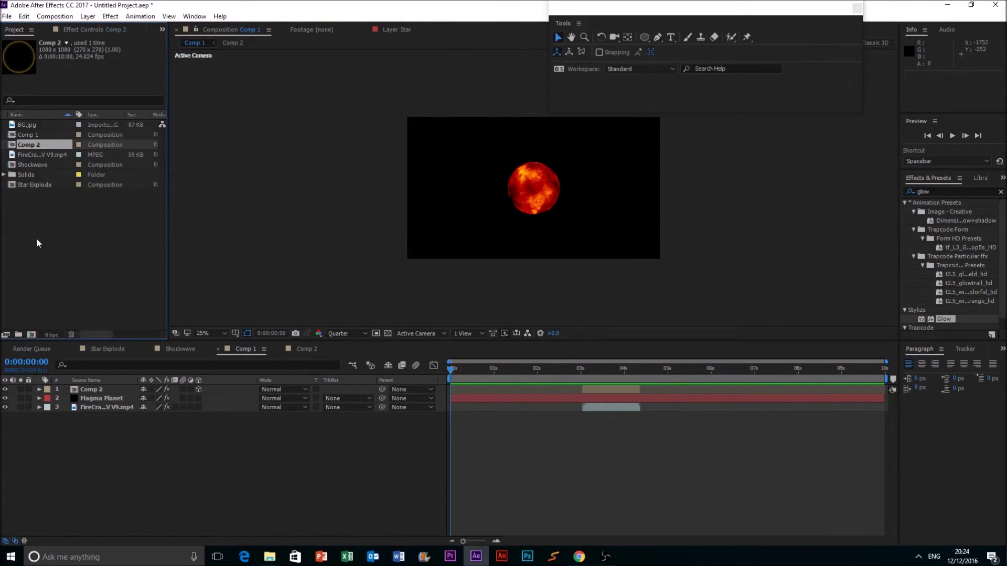
left_click_drag(35, 125, 138, 446)
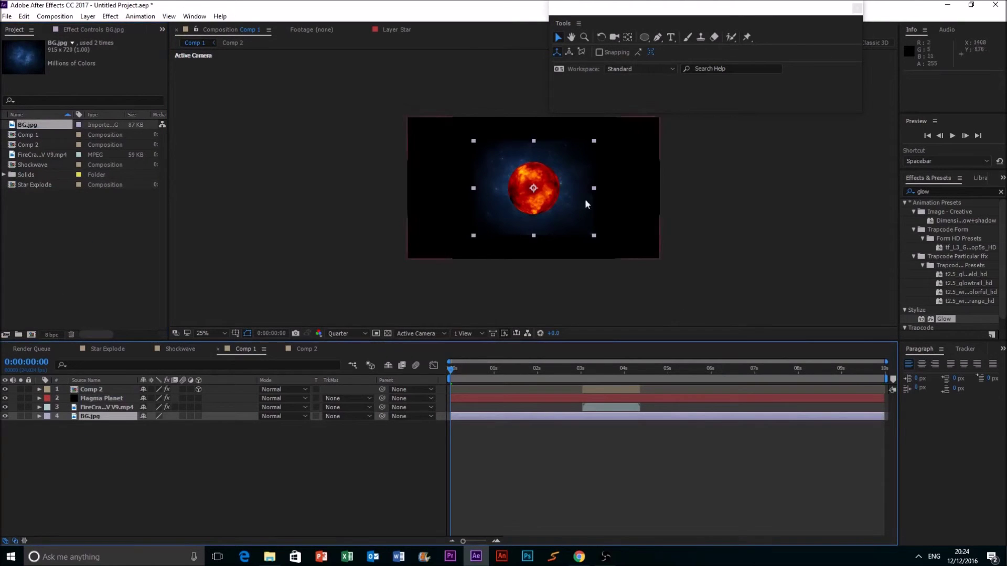
left_click_drag(594, 234, 795, 350)
left_click_drag(708, 289, 566, 203)
left_click_drag(656, 266, 687, 292)
left_click_drag(639, 246, 632, 237)
key("ctrl+z")
left_click(692, 263)
left_click_drag(655, 271, 646, 263)
left_click_drag(684, 290, 685, 295)
left_click(765, 230)
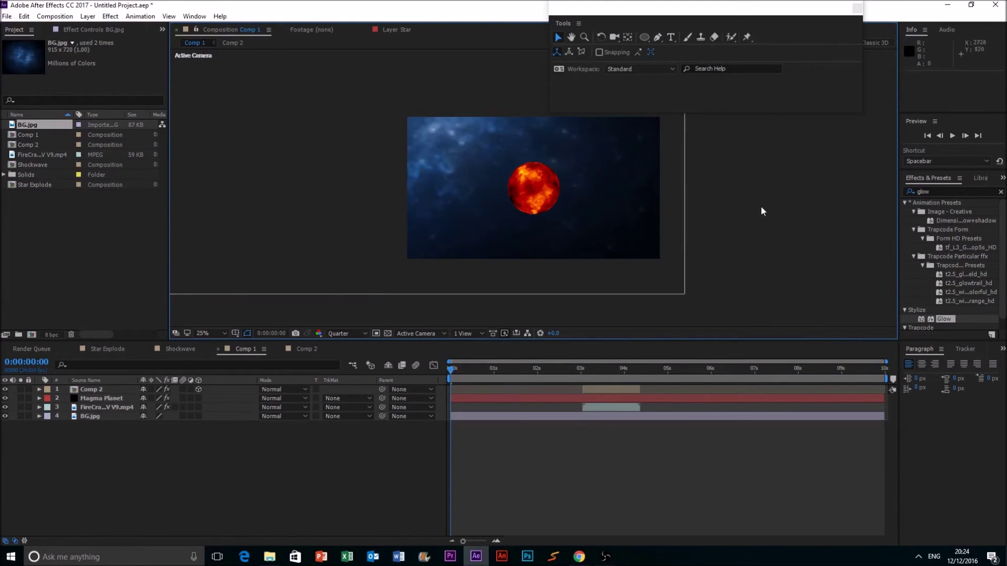
Create a black 1920 x 1080 px solid named Lens Flare above the other layers in Comp 1
right_click(199, 435)
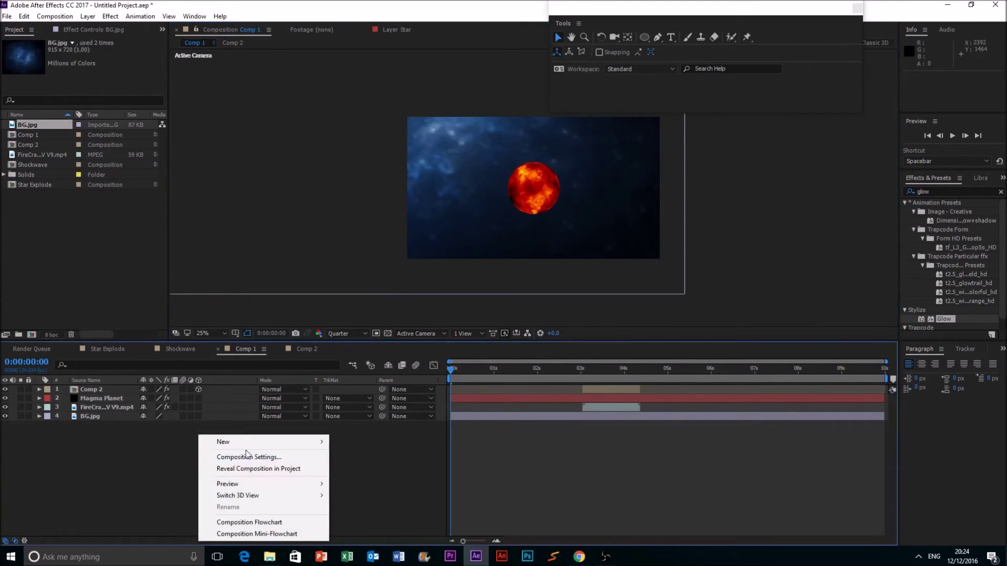
mouse_move(245, 442)
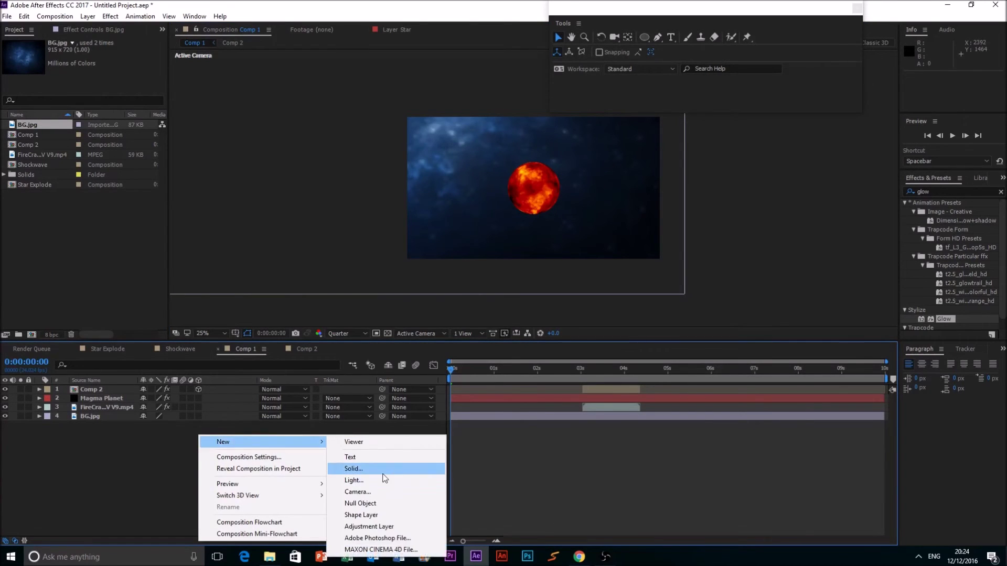
left_click(367, 468)
left_click(760, 346)
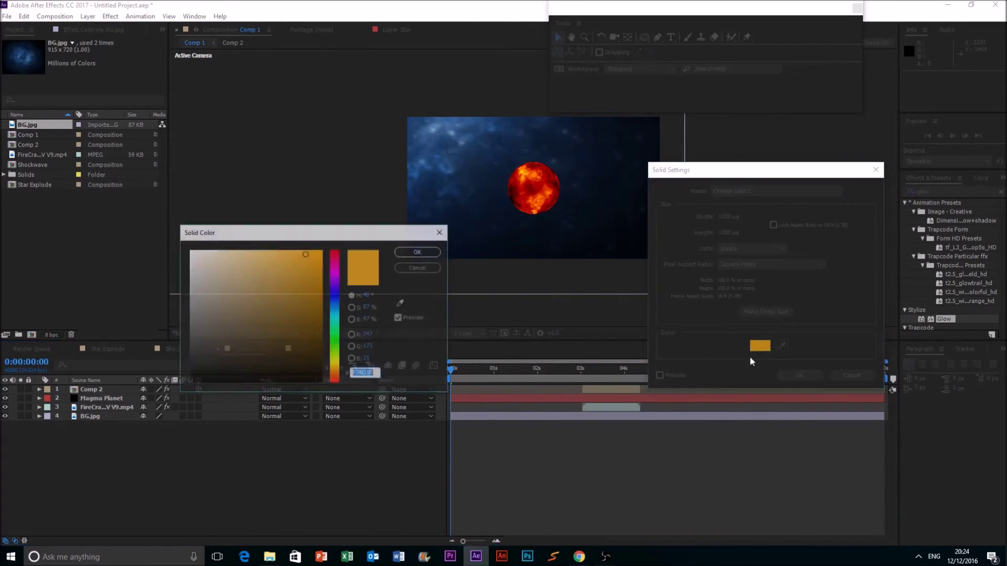
left_click_drag(262, 268, 143, 436)
left_click(419, 252)
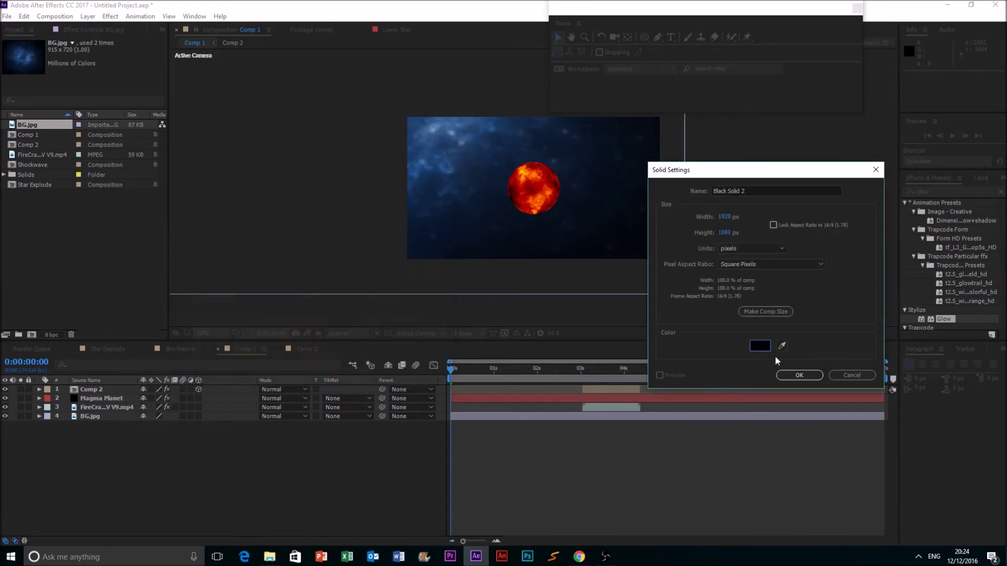
triple_click(775, 191)
type("L")
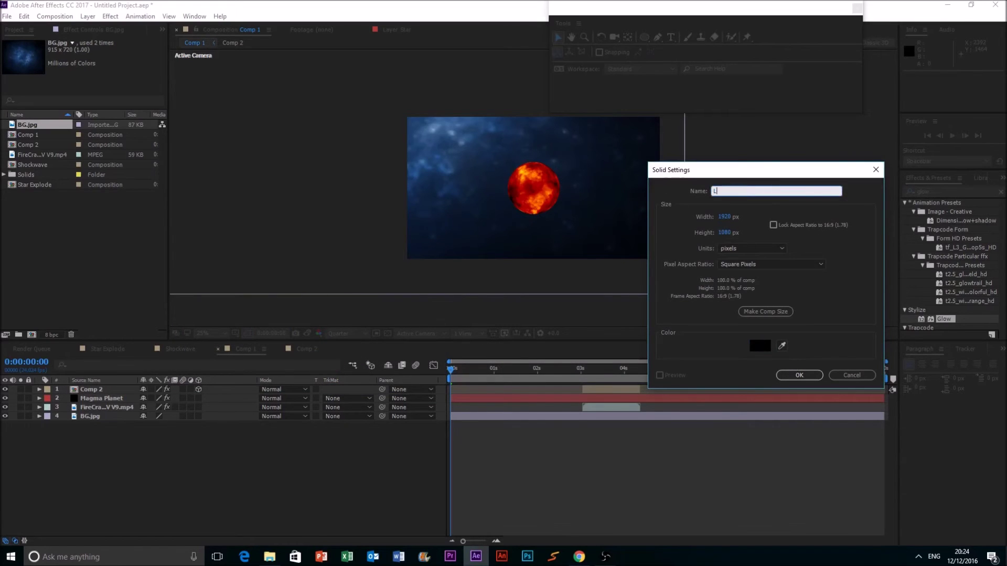
type("ens Flare")
left_click(799, 375)
Find the Lens Flare effect and apply it to the Lens Flare solid
left_click(933, 192)
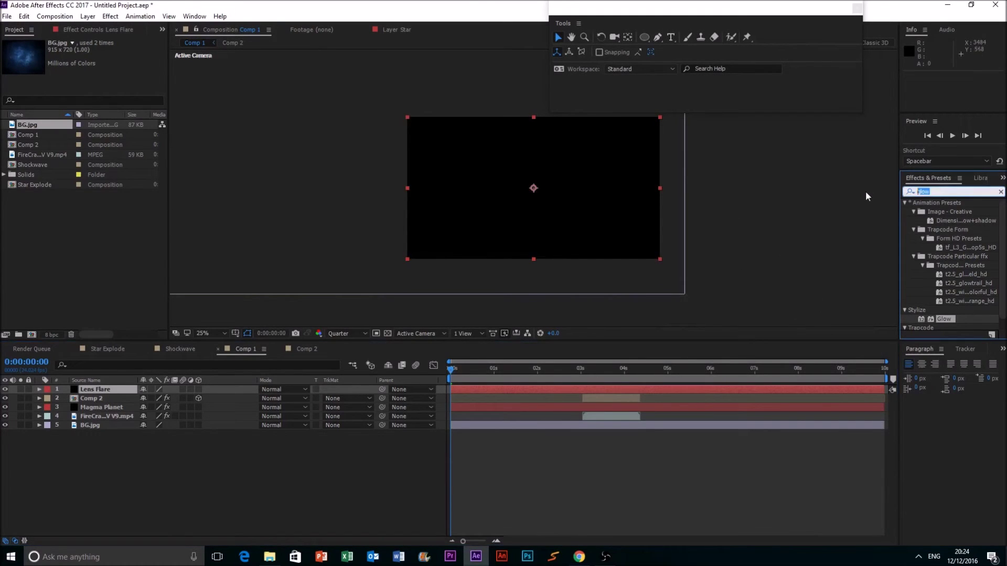
key("BackSpace")
type("lens")
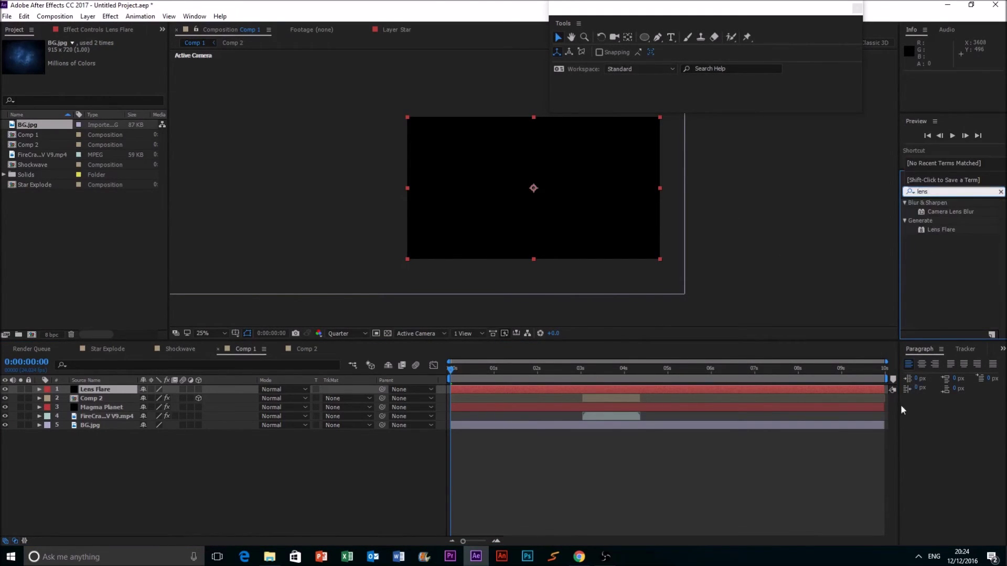
left_click_drag(953, 233, 594, 216)
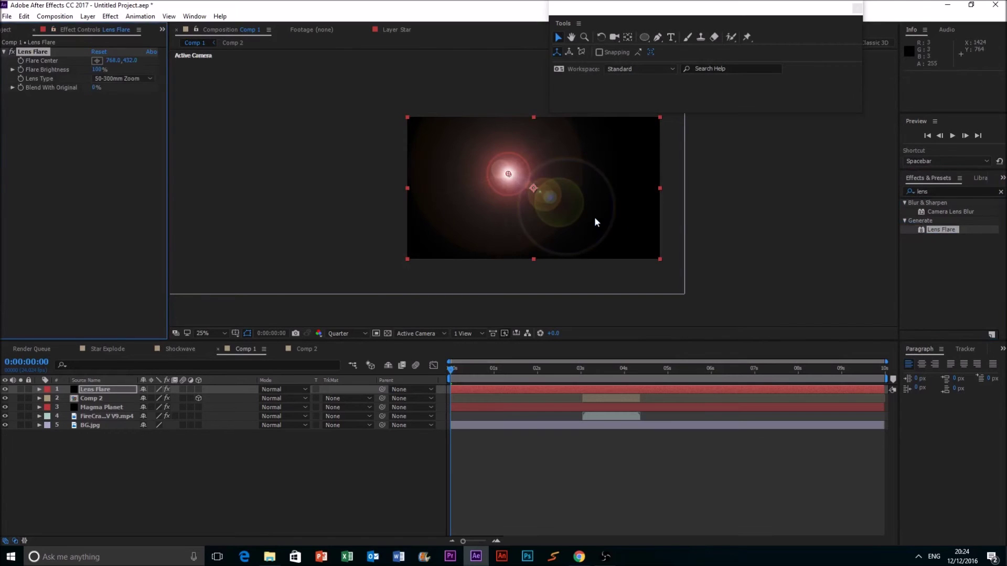
Set the Lens Flare layer's blending mode to Screen, and move and enlarge it toward the frame's upper-left corner
left_click(276, 391)
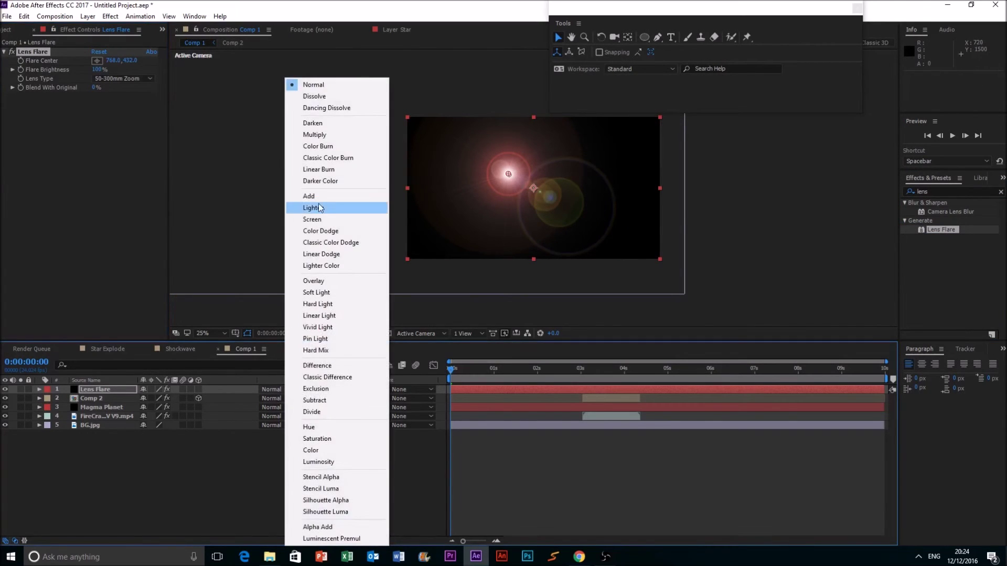
left_click(336, 220)
left_click_drag(529, 200, 442, 170)
left_click_drag(560, 204, 585, 218)
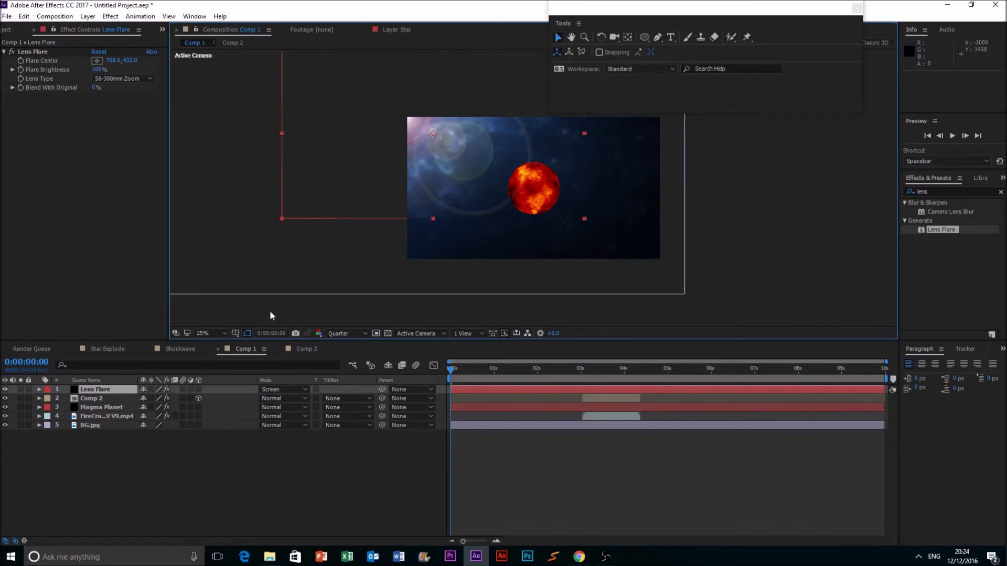
Delete the Lens Flare effect from the Lens Flare layer
left_click(40, 390)
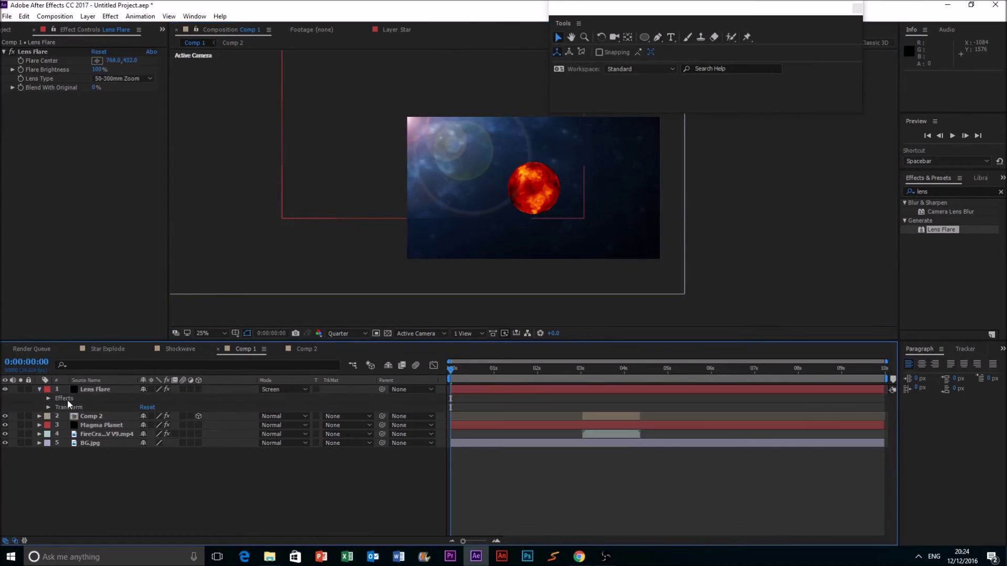
left_click(49, 399)
left_click(69, 405)
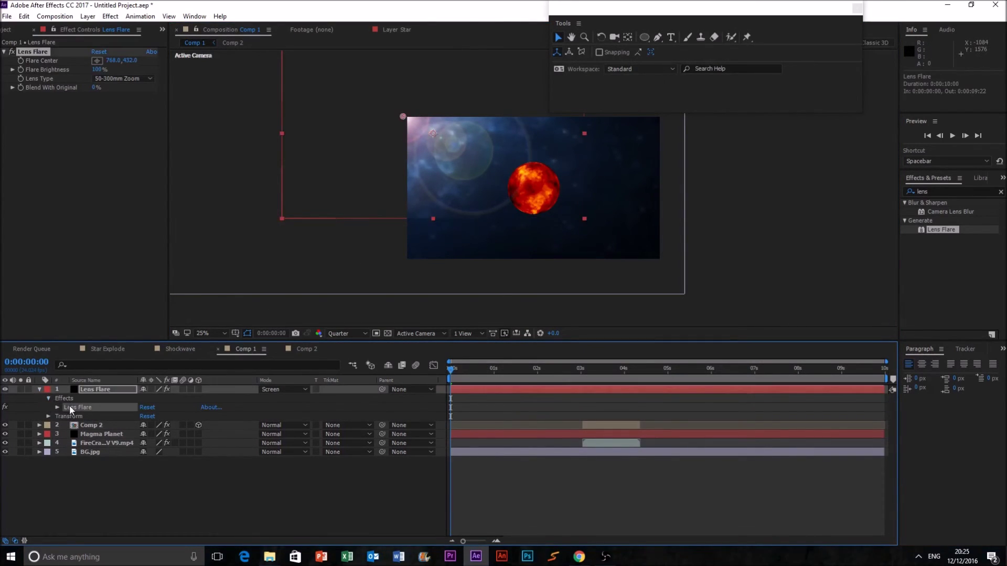
key("Delete")
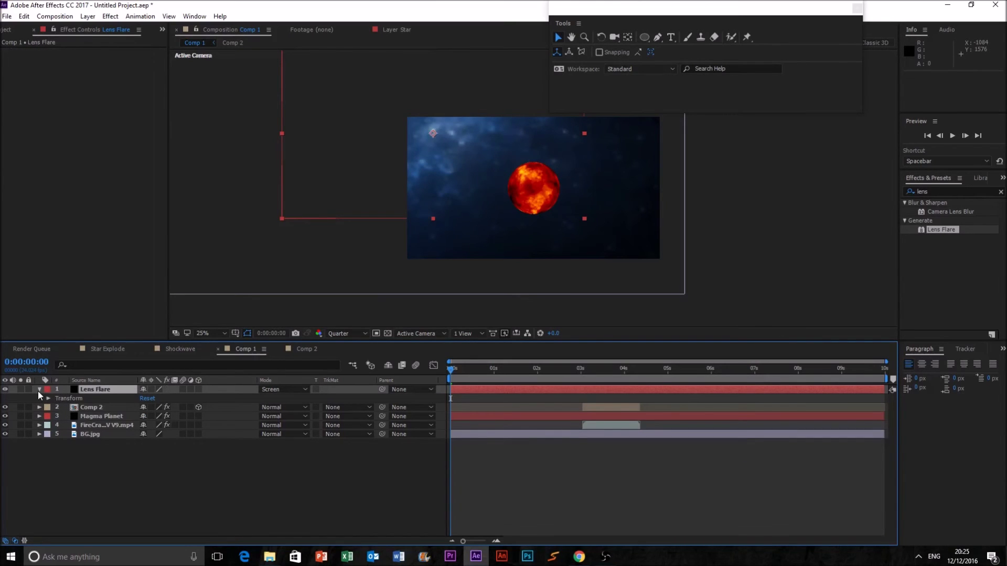
left_click(39, 390)
Apply the Video Copilot Optical Flares effect to the Lens Flare layer and open its flare options
left_click(110, 17)
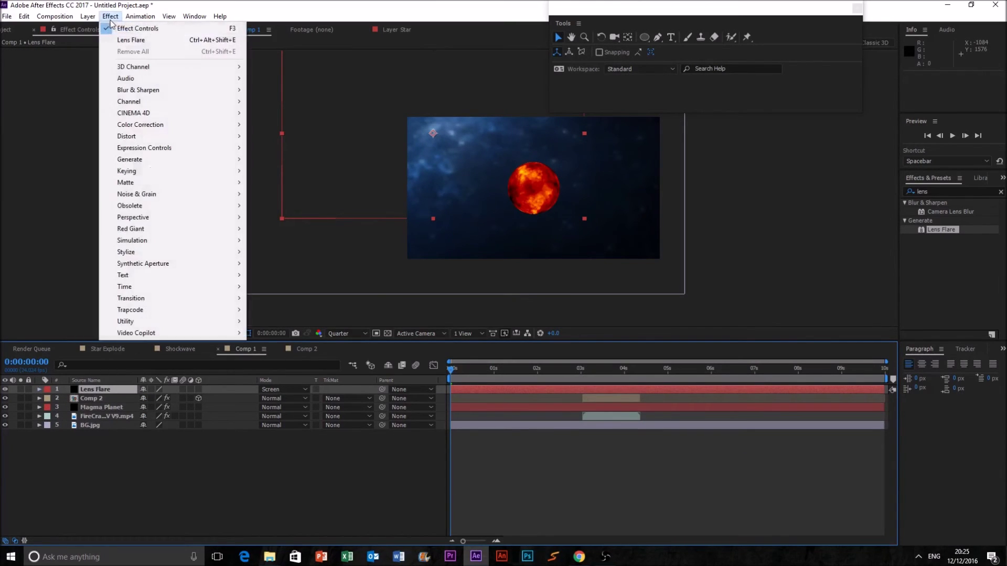
mouse_move(148, 334)
left_click(273, 344)
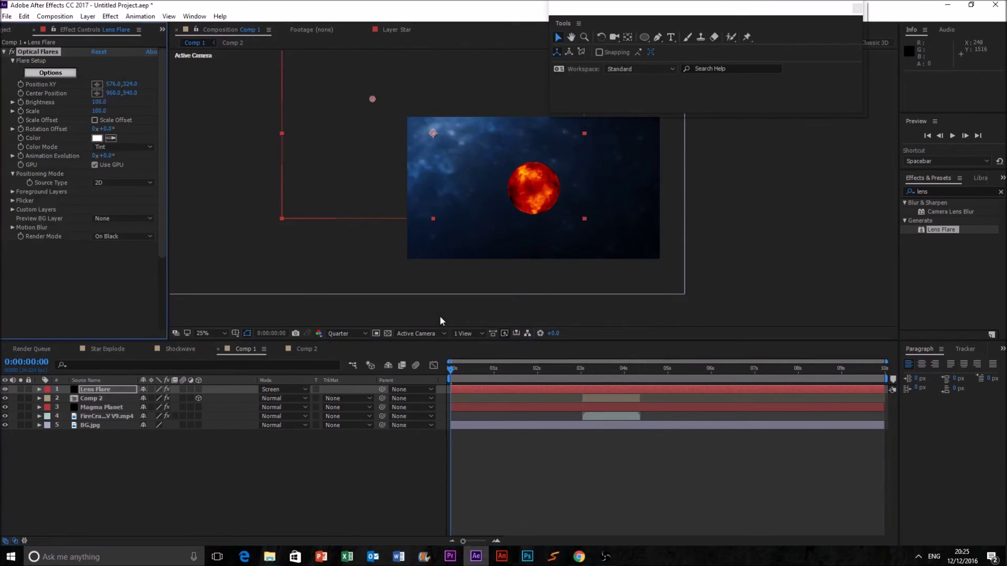
left_click(51, 73)
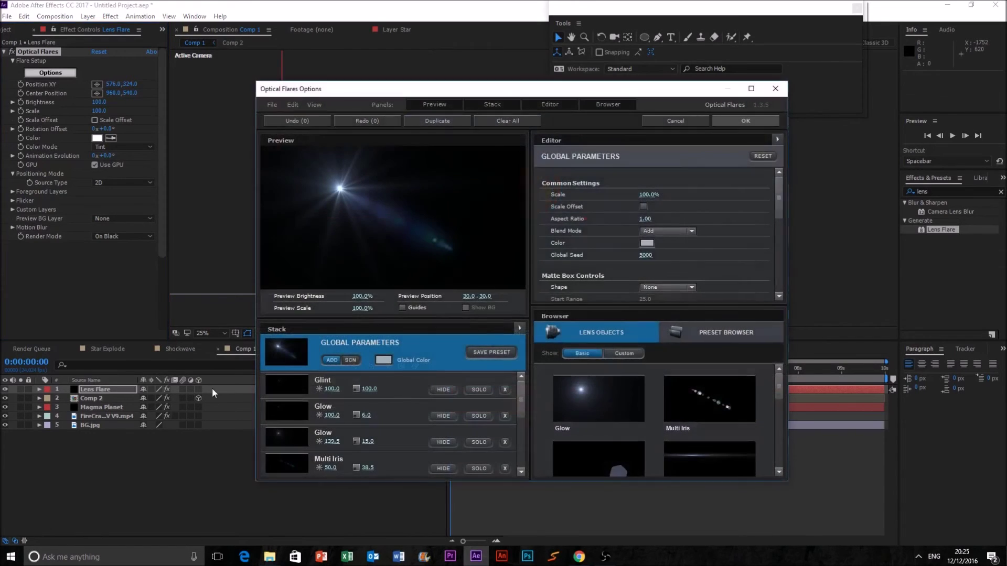
Remove the Spike Ball object from the flare's stack
scroll(300, 391, "down", 4)
scroll(306, 396, "up", 2)
scroll(301, 426, "down", 3)
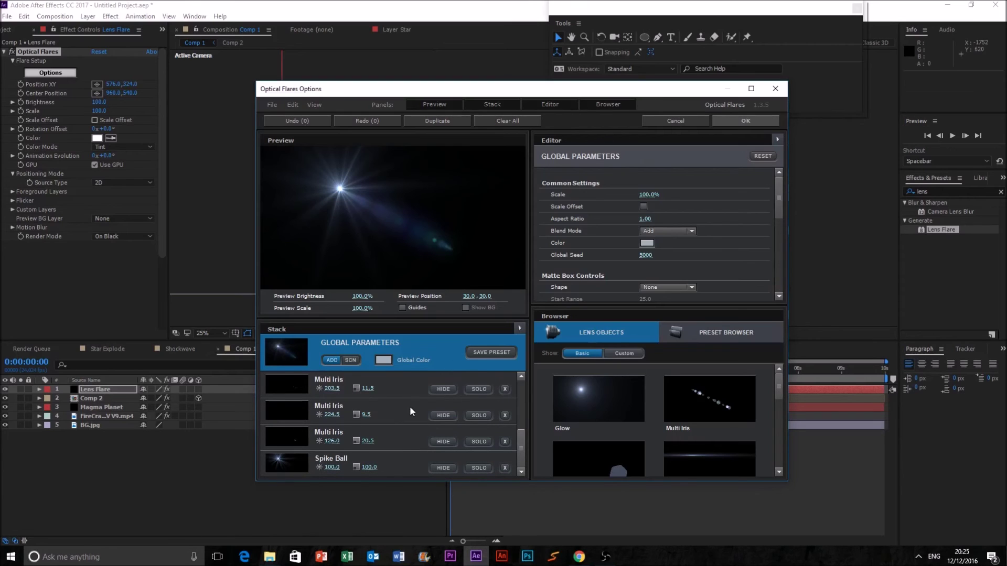
scroll(410, 405, "up", 4)
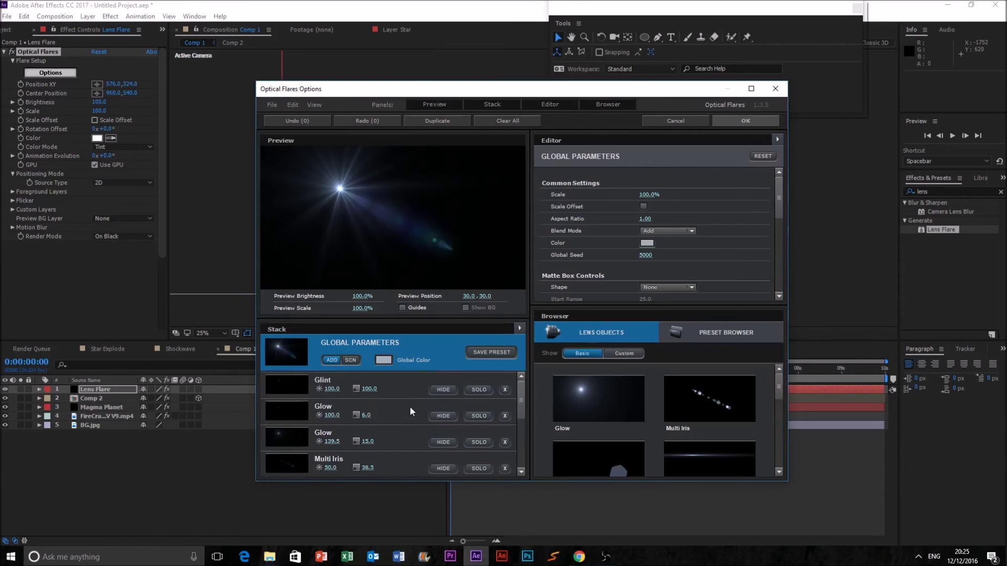
scroll(410, 406, "down", 3)
left_click(383, 459)
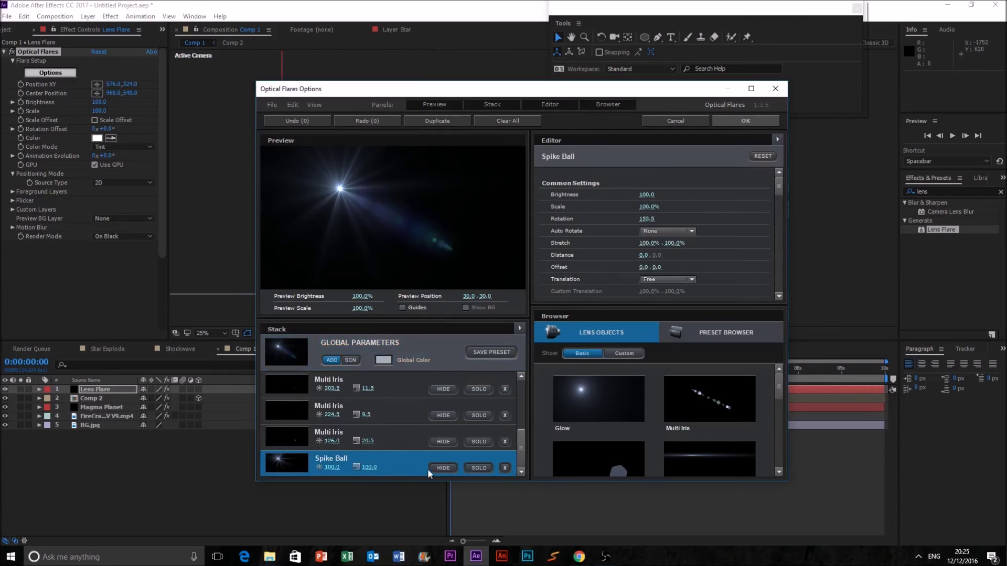
left_click(503, 468)
Add a basic Glow lens object to the flare's stack
scroll(398, 400, "up", 3)
scroll(403, 401, "down", 3)
scroll(403, 403, "up", 3)
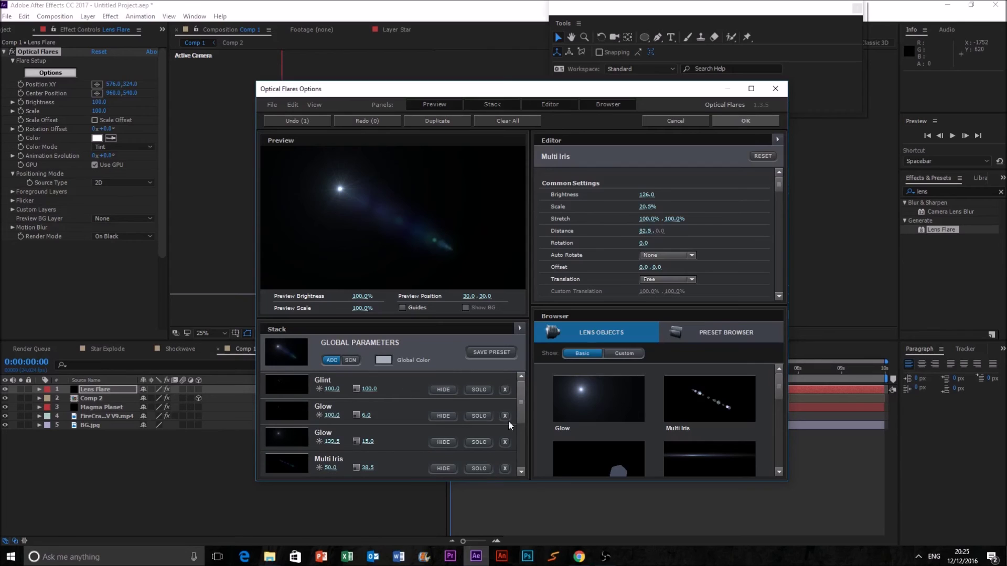
left_click(588, 390)
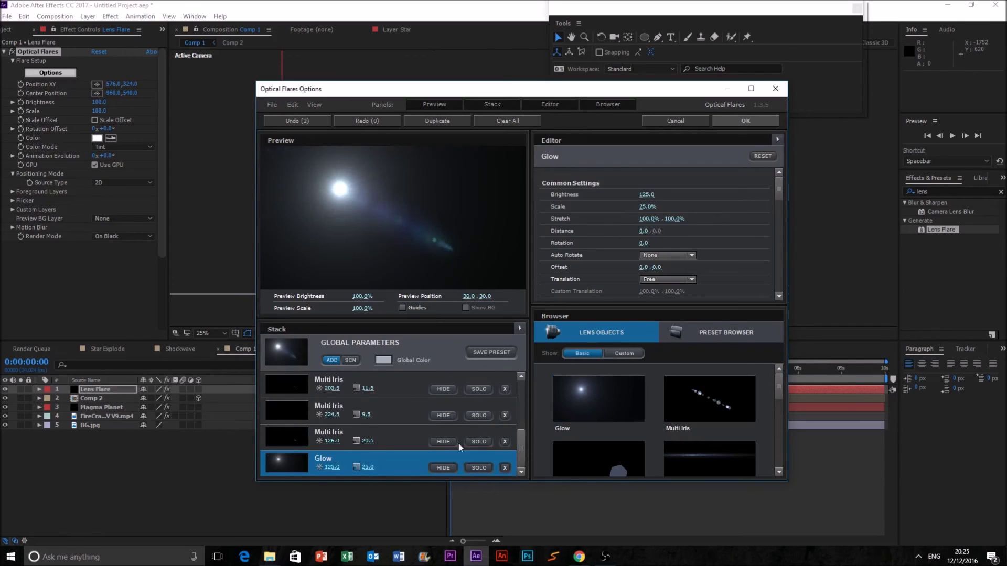
Accept the flare setup and move the Lens Flare layer so its light source sits just outside the frame's upper-left corner
scroll(381, 442, "up", 5)
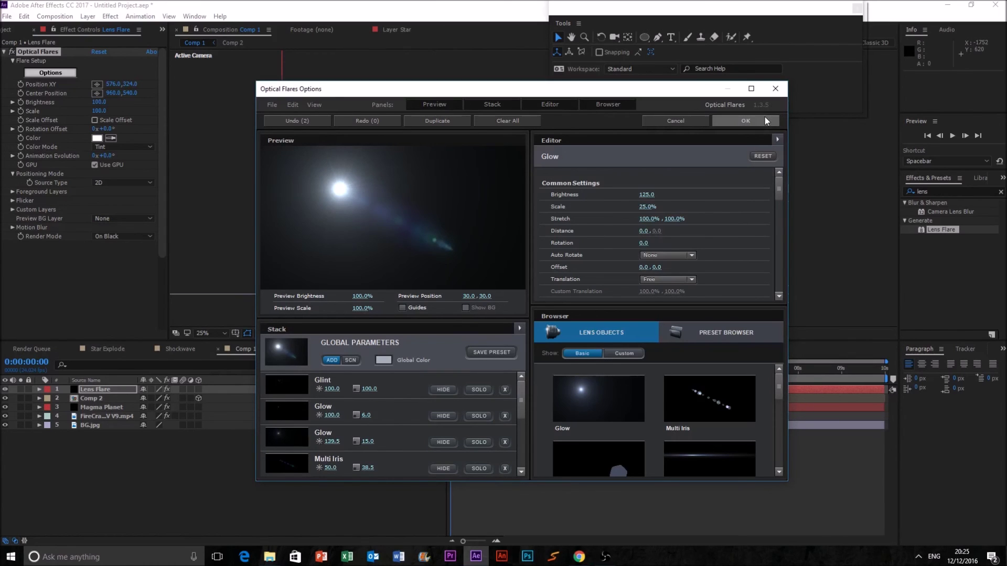
left_click(745, 121)
left_click_drag(583, 219, 685, 289)
left_click_drag(594, 239, 626, 253)
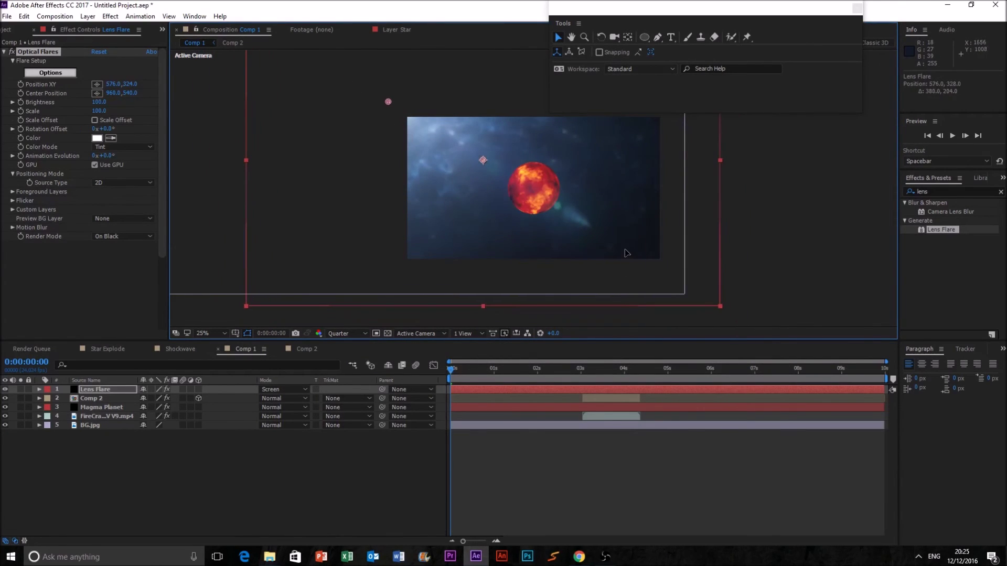
left_click(697, 235)
left_click(569, 239)
left_click(778, 230)
left_click(565, 195)
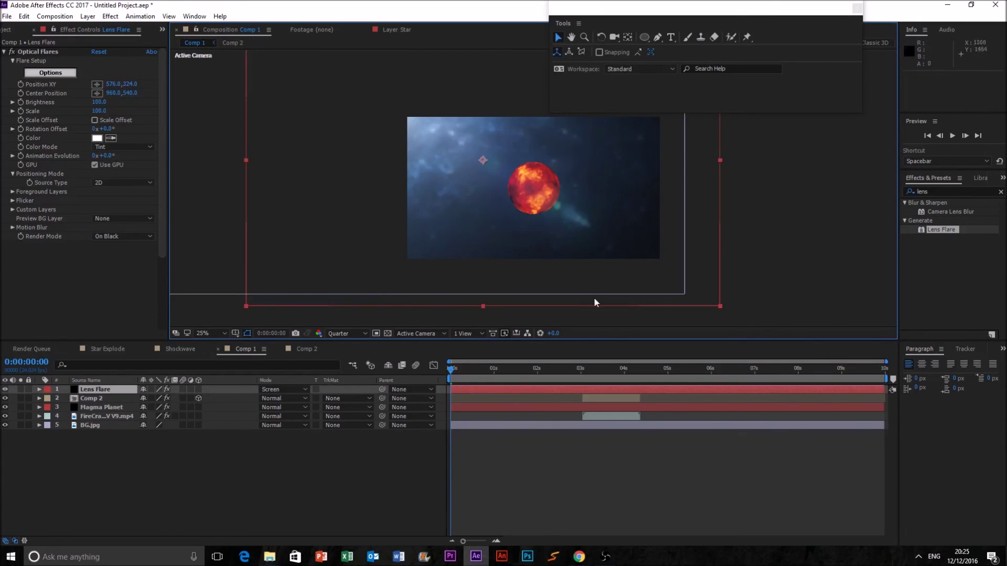
left_click(4, 51)
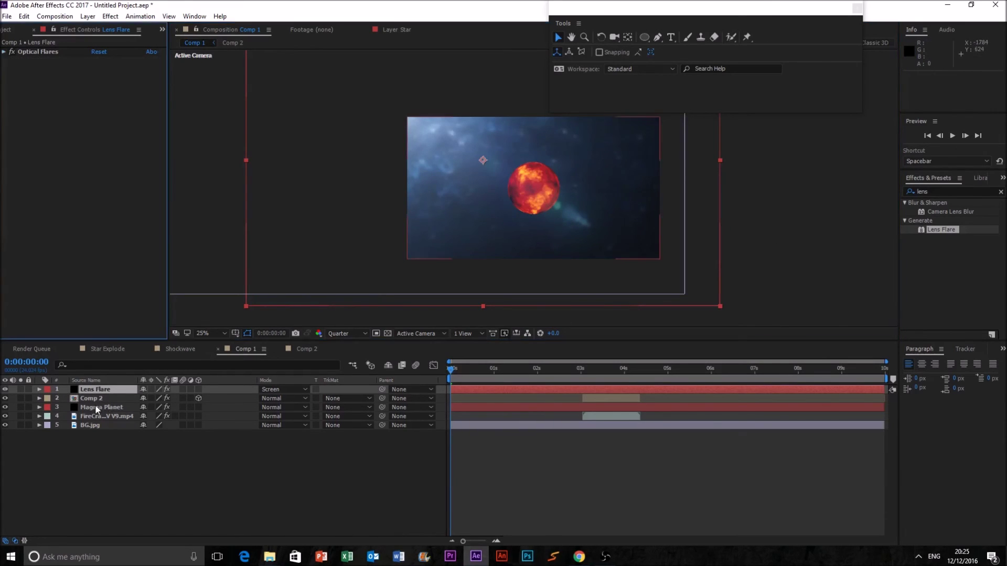
In the Magma Planet layer's CC Sphere shading, set Ambient to 56 and Diffuse to 52, and adjust Specular
left_click(95, 407)
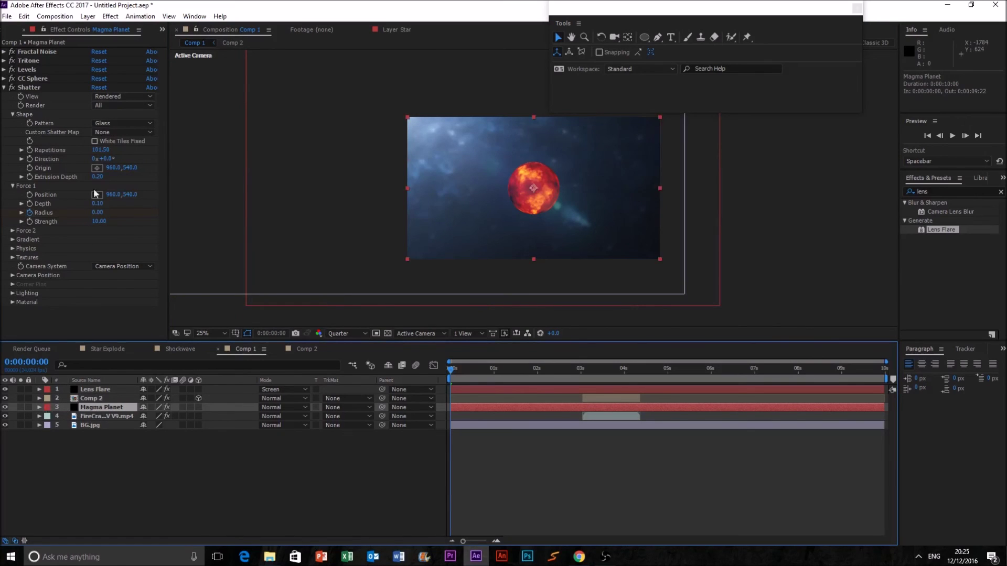
left_click(4, 87)
left_click(4, 78)
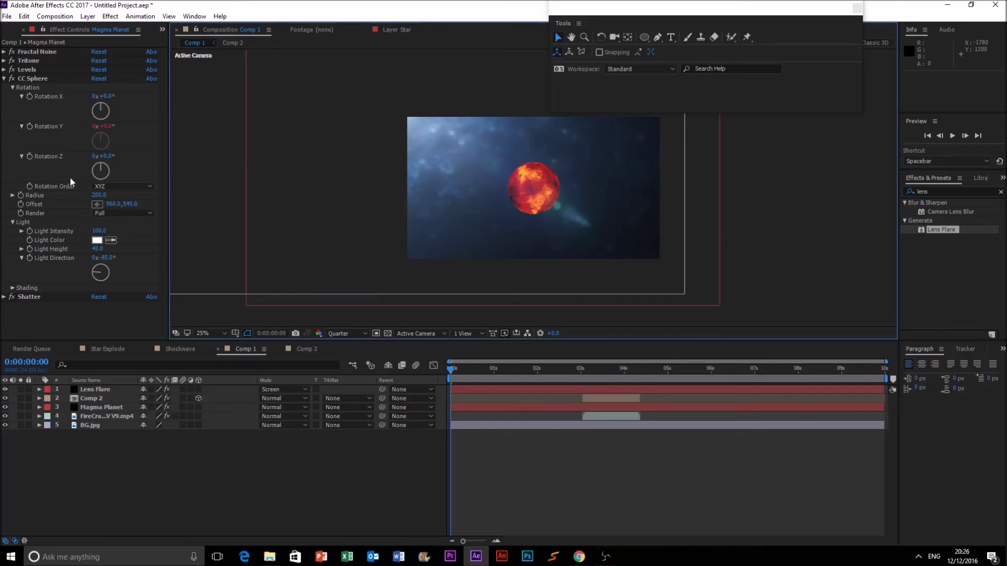
left_click(11, 288)
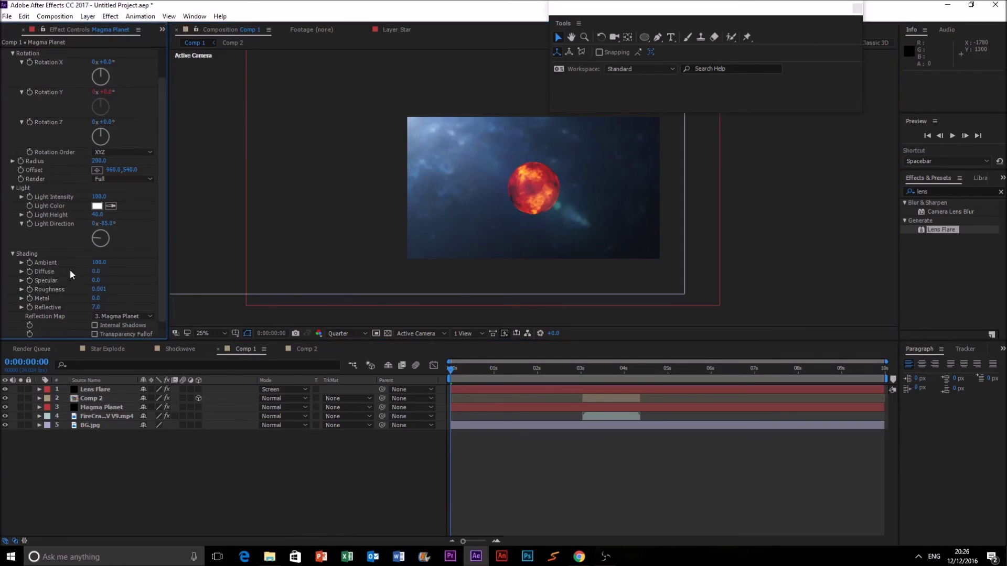
scroll(73, 265, "down", 2)
mouse_move(96, 253)
left_mouse_down()
mouse_move(74, 253)
mouse_move(122, 265)
left_mouse_up()
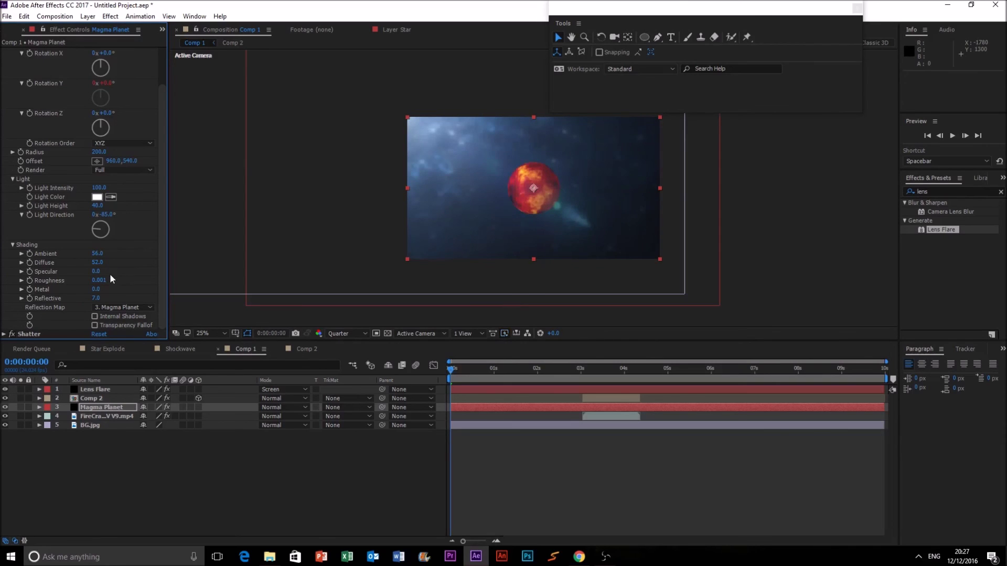
left_click_drag(98, 273, 112, 270)
Try Color Dodge on the FireCracker footage layer, settle on the Screen blending mode, and preview the composition
left_click(294, 416)
left_click(321, 231)
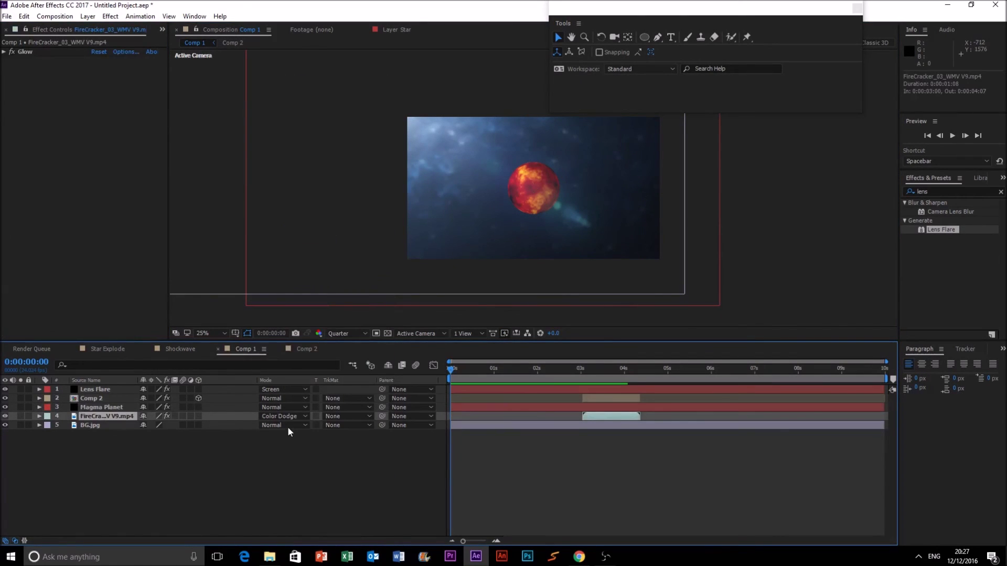
left_click(284, 418)
left_click(312, 219)
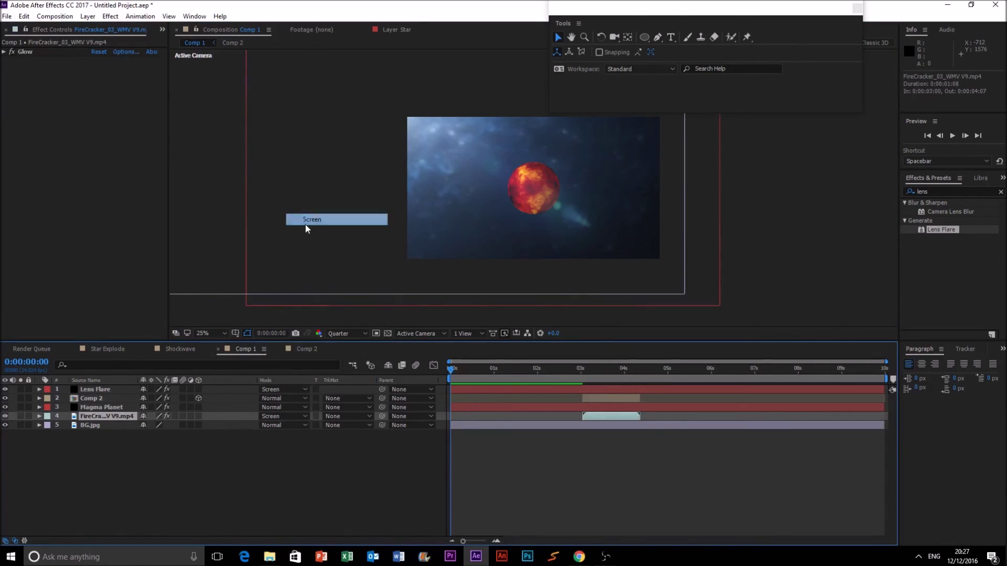
left_click(949, 135)
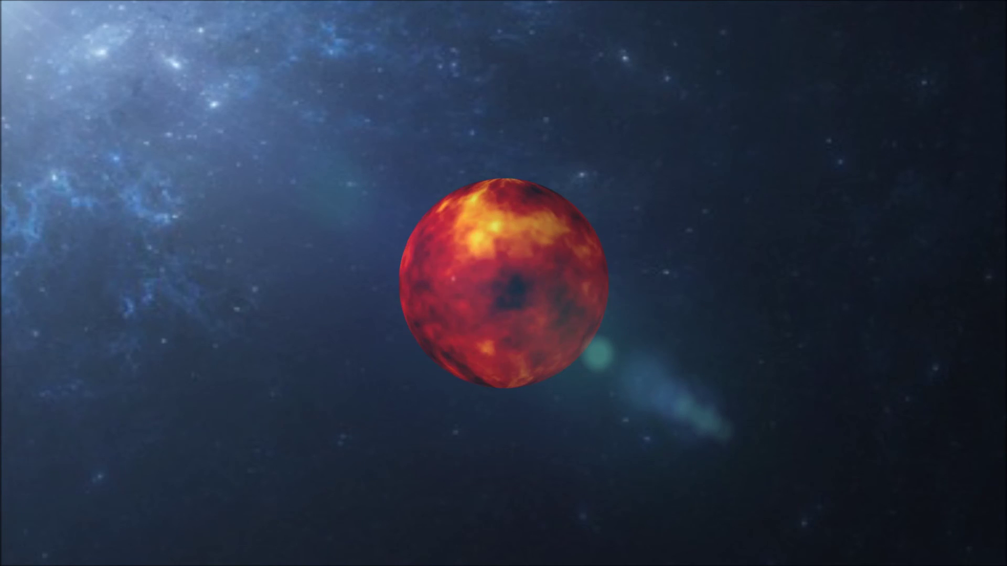